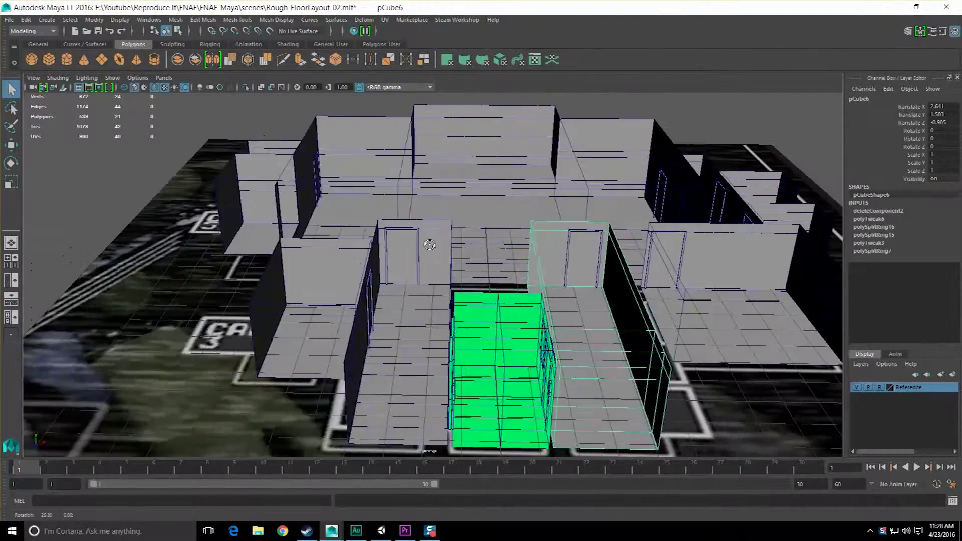
- Examine the hallways, door frames and small restroom blocks in the floor layout against the reference map
scroll(433, 248, up, 4)
click(441, 200)
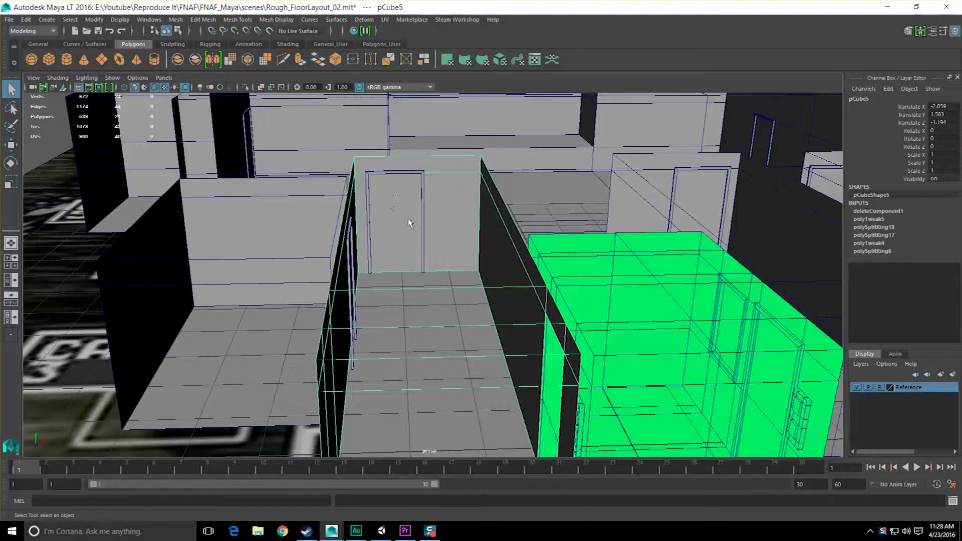
alt+drag(442, 215, 372, 385)
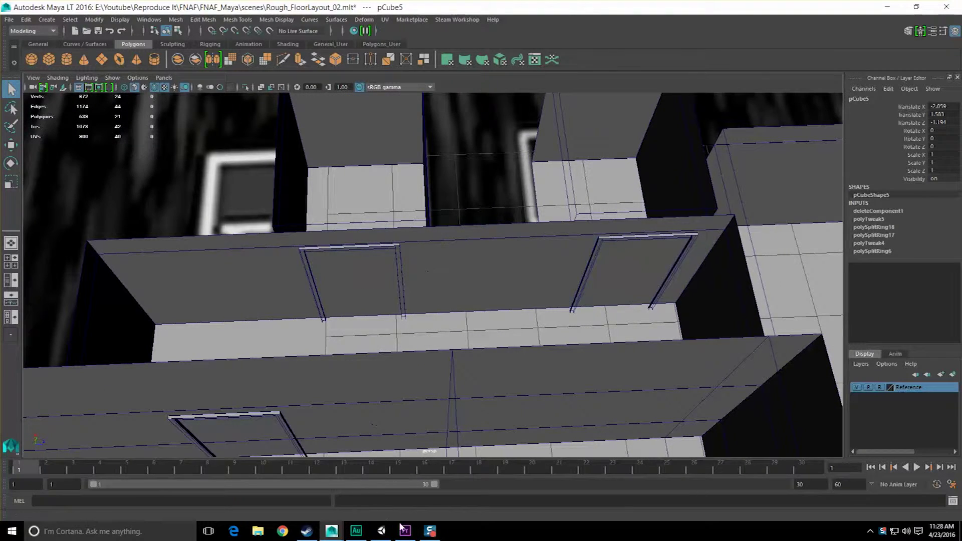
alt+drag(586, 257, 456, 304)
scroll(457, 307, up, 3)
alt+middle_drag(491, 297, 456, 298)
scroll(448, 285, down, 3)
scroll(456, 301, up, 5)
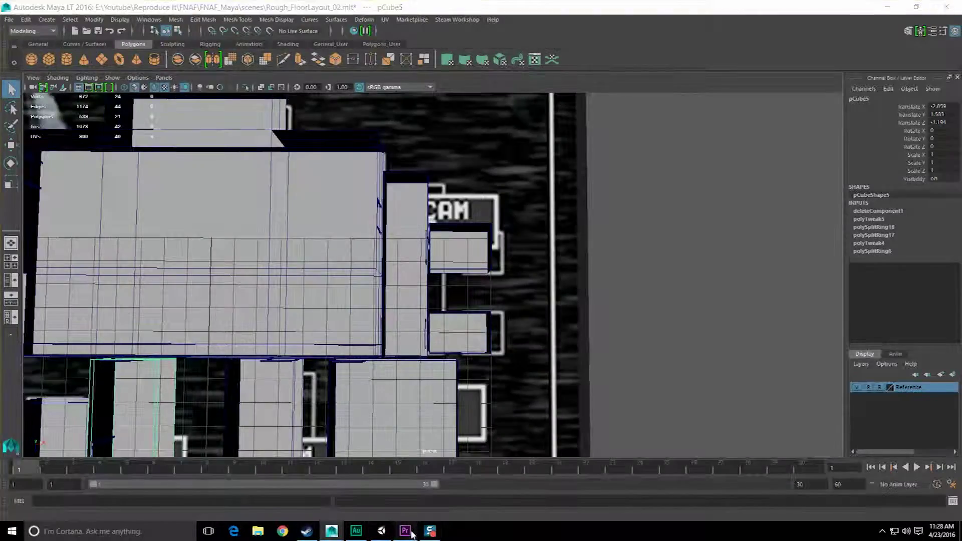
- Switch to Premiere Pro and scrub the FNAF footage to the Restrooms camera view at 00;01;14;28
click(404, 531)
mouse_move(713, 403)
mouse_down()
mouse_move(728, 403)
mouse_move(709, 415)
mouse_move(718, 409)
mouse_up()
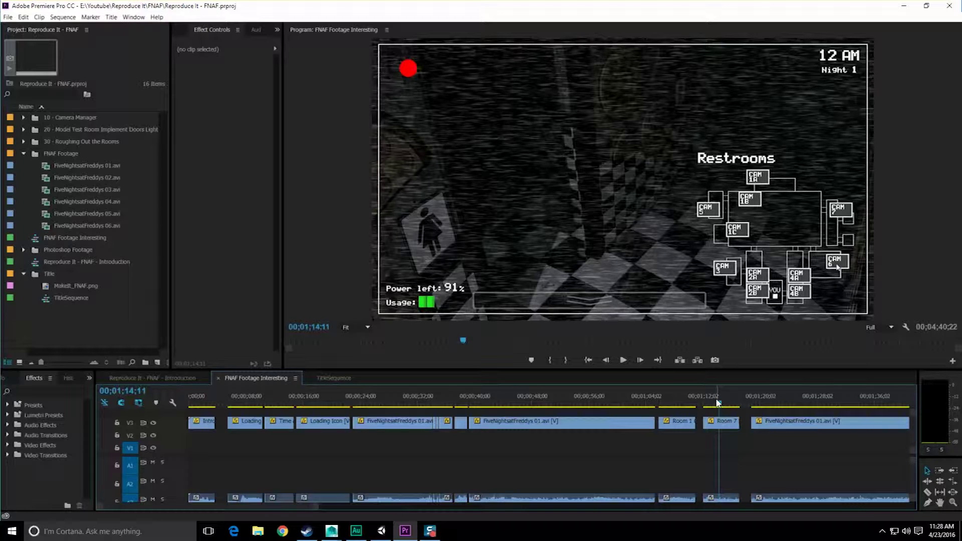
mouse_move(717, 402)
mouse_down()
mouse_move(709, 404)
mouse_move(724, 401)
mouse_up()
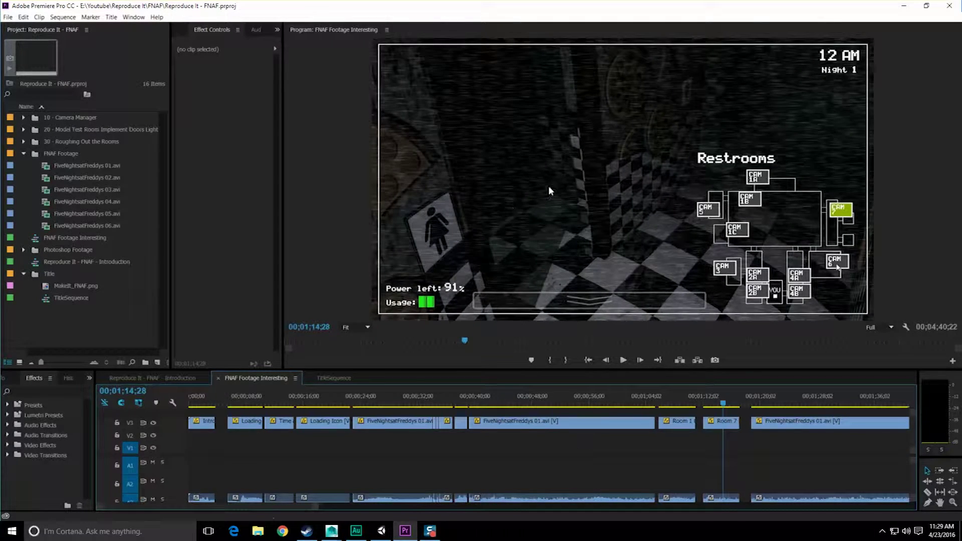
- Switch back to Maya LT and examine the two small restrooms beside the narrow corridor
click(381, 531)
click(332, 530)
click(386, 488)
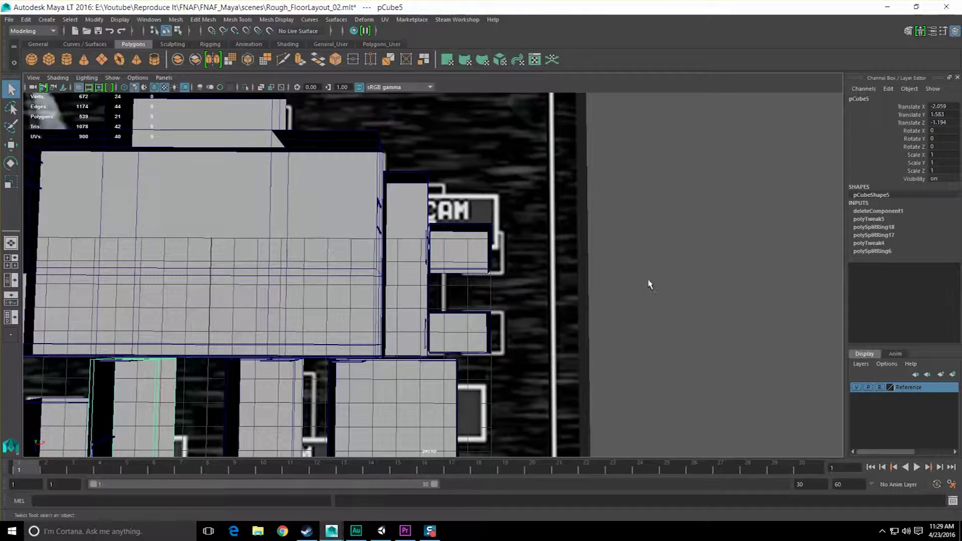
alt+drag(460, 299, 511, 283)
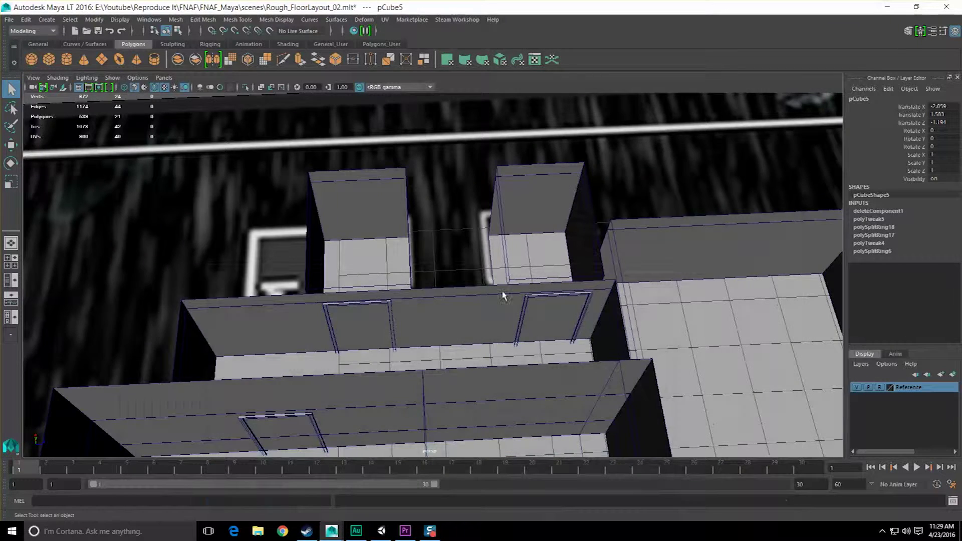
scroll(501, 298, up, 2)
alt+drag(449, 314, 449, 324)
click(573, 277)
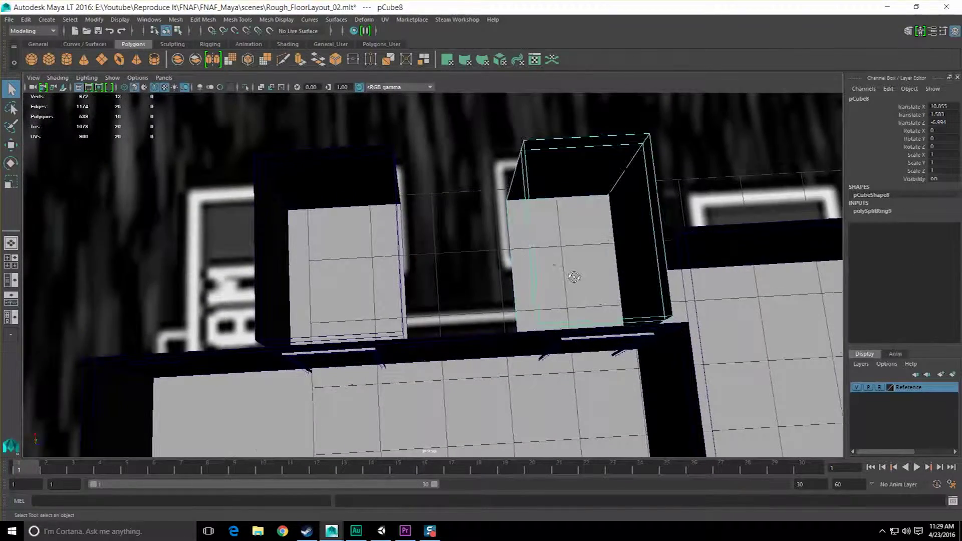
alt+drag(573, 277, 375, 248)
click(459, 261)
scroll(463, 284, down, 3)
- Shorten the restroom beside the CAM label by moving its outer end-wall edges inward toward the corridor
right_click(439, 192)
click(437, 212)
right_drag(374, 245, 372, 218)
alt+drag(372, 218, 364, 211)
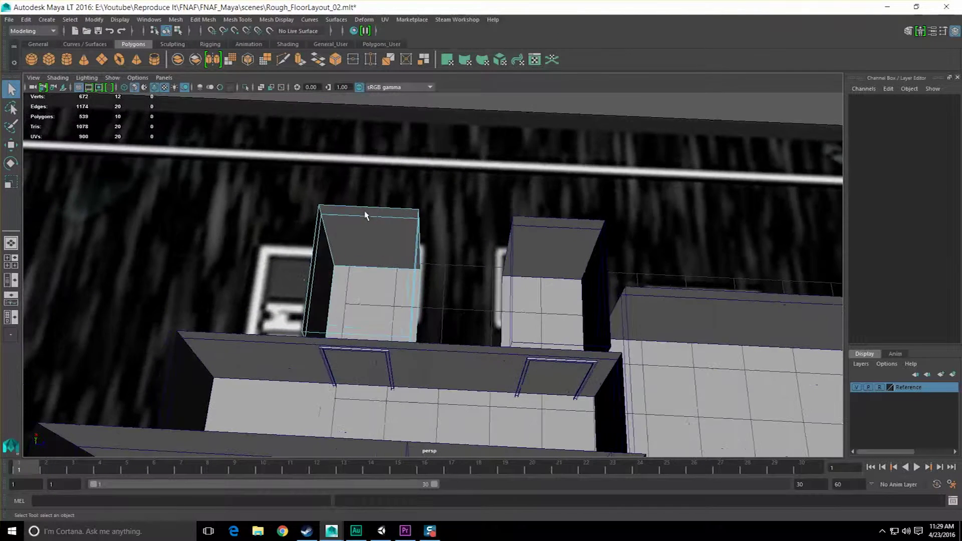
drag(379, 262, 382, 274)
key(w)
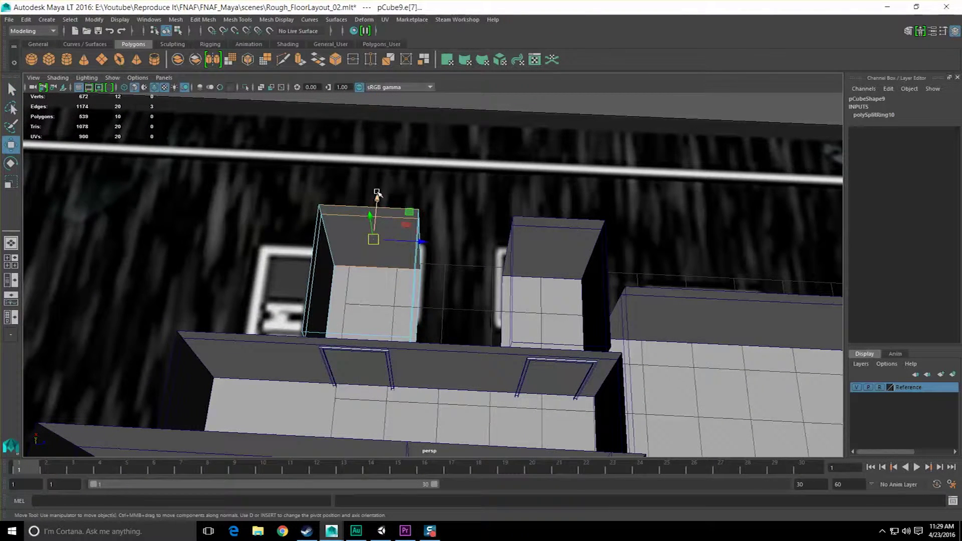
drag(382, 198, 360, 274)
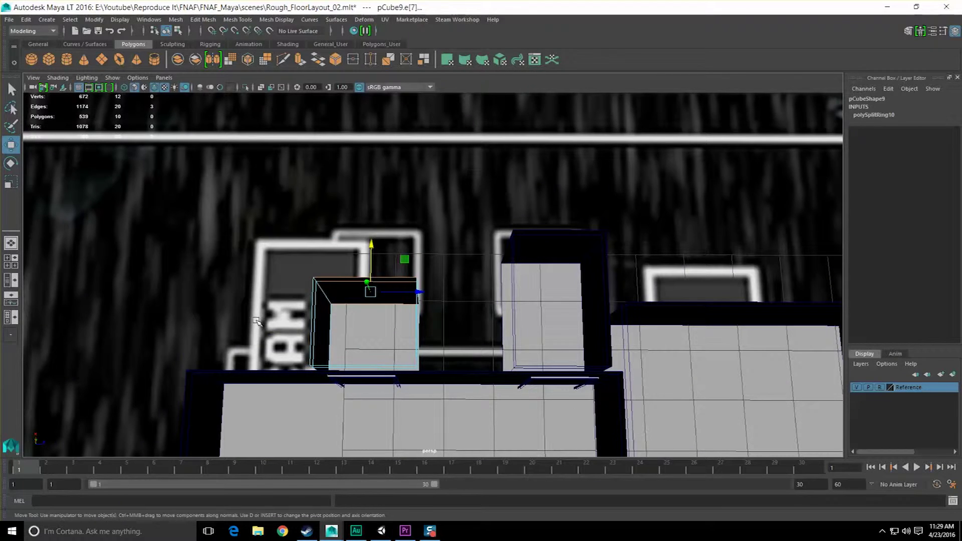
alt+middle_drag(359, 317, 383, 292)
alt+drag(383, 292, 383, 278)
mouse_move(401, 200)
alt+mouse_down()
mouse_move(409, 211)
mouse_move(395, 197)
mouse_move(396, 218)
alt+mouse_up()
- Shorten the restroom nearest the large side room by moving its outer end-wall edges inward to match the other restroom
alt+middle_drag(595, 238, 514, 244)
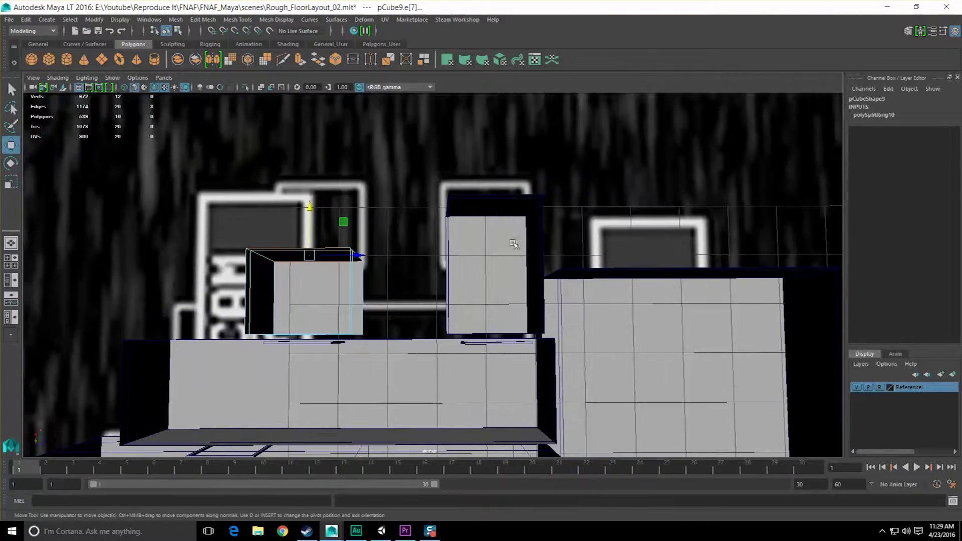
click(498, 214)
right_drag(499, 217, 500, 196)
click(489, 241)
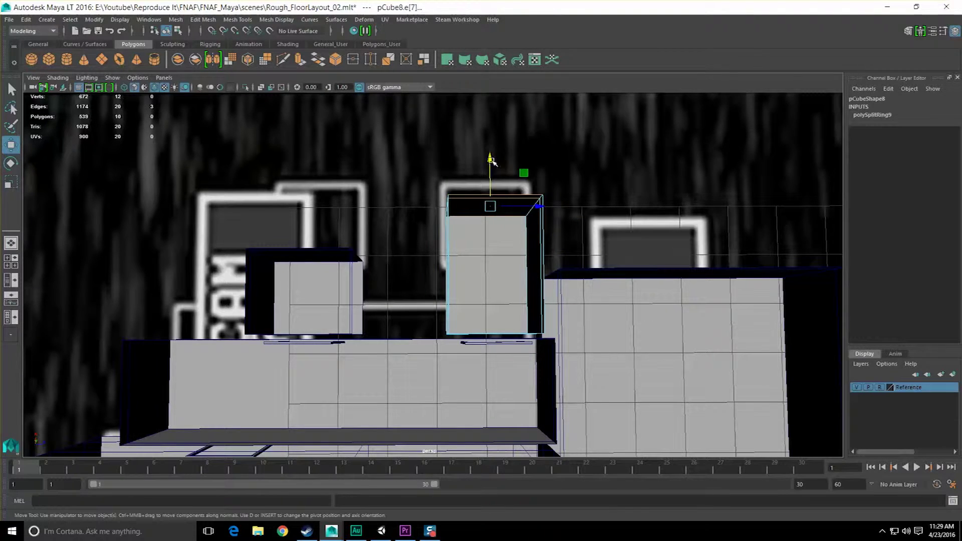
drag(491, 160, 358, 322)
- Move the corridor door frame nearest the large side room along Z to -9.824, toward the other door frame
scroll(398, 331, down, 8)
scroll(356, 322, up, 3)
alt+middle_drag(355, 322, 351, 321)
alt+drag(352, 322, 419, 314)
alt+drag(487, 287, 490, 285)
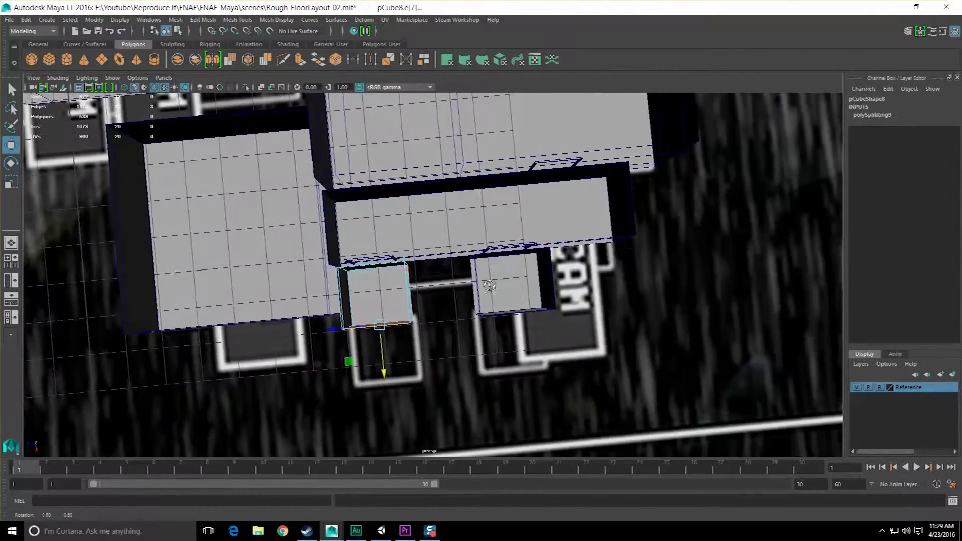
alt+drag(387, 284, 418, 293)
scroll(417, 294, up, 3)
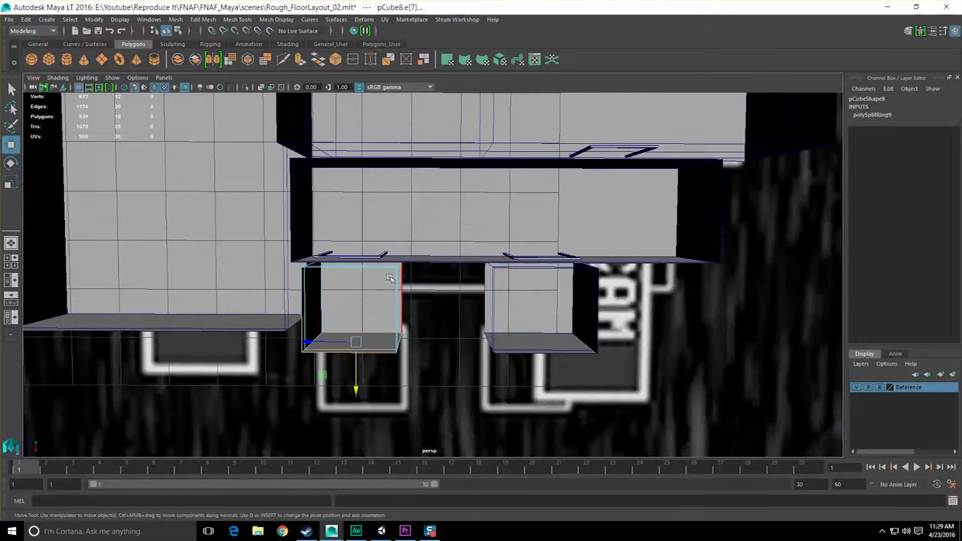
click(382, 254)
scroll(394, 257, up, 3)
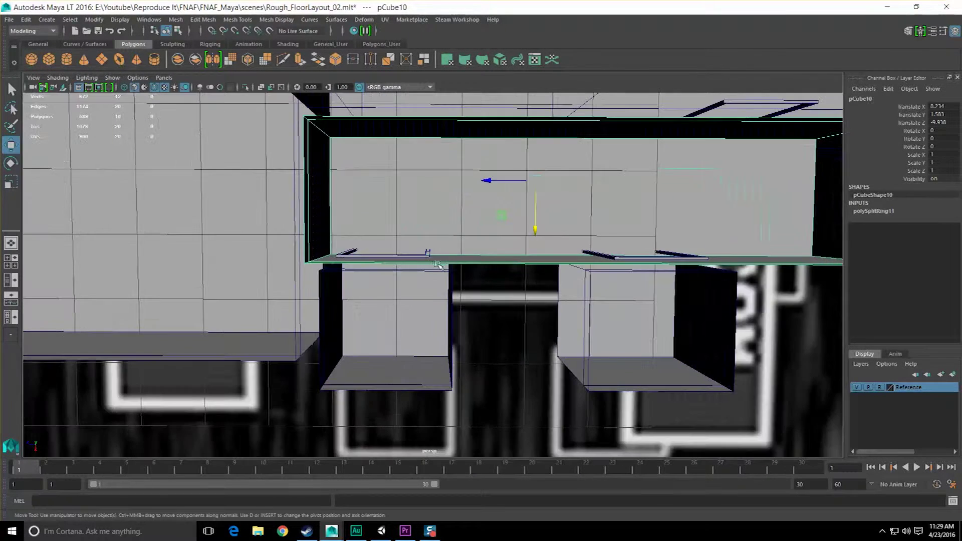
key(q)
key(w)
drag(436, 265, 453, 283)
ctrl+drag(473, 329, 449, 297)
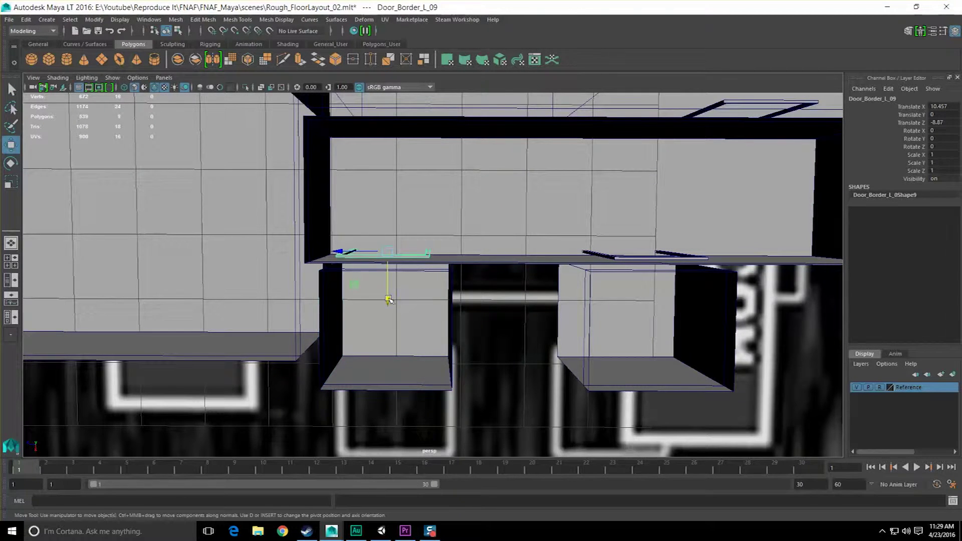
drag(339, 251, 420, 251)
- Move the restroom nearest the large side room along Z to -7.801 so it sits behind the shifted door frame
alt+middle_drag(601, 313, 521, 309)
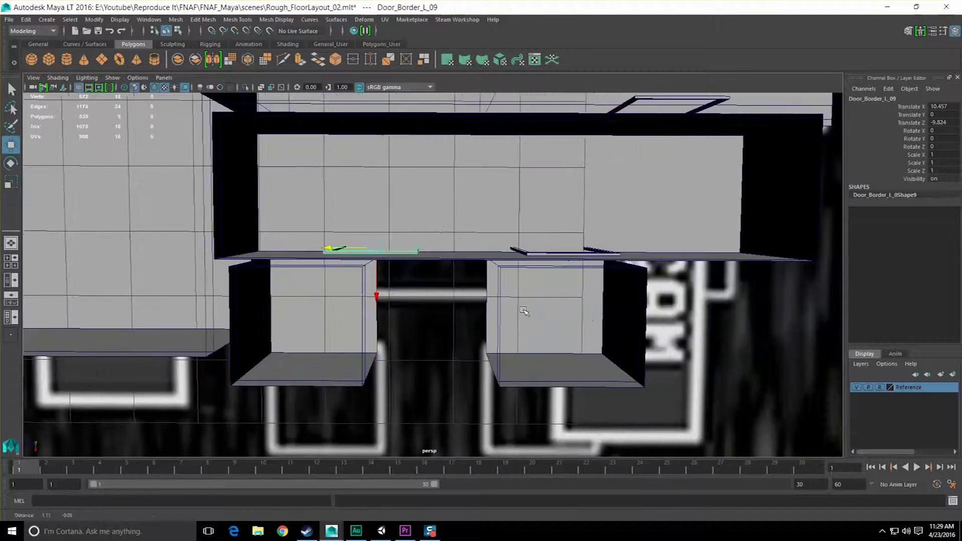
alt+drag(521, 320, 511, 295)
click(349, 310)
mouse_move(349, 311)
alt+mouse_down()
mouse_move(346, 300)
mouse_move(340, 308)
mouse_move(352, 312)
alt+mouse_up()
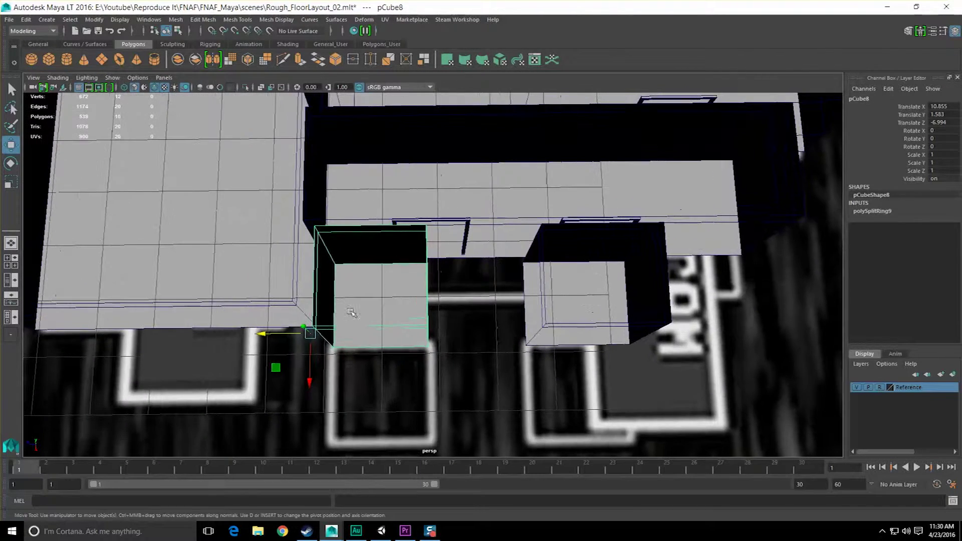
drag(266, 334, 441, 261)
- Widen that restroom by moving its side-wall faces outward toward the large side room
alt+drag(533, 260, 373, 268)
click(454, 284)
drag(353, 207, 398, 271)
alt+drag(404, 301, 489, 306)
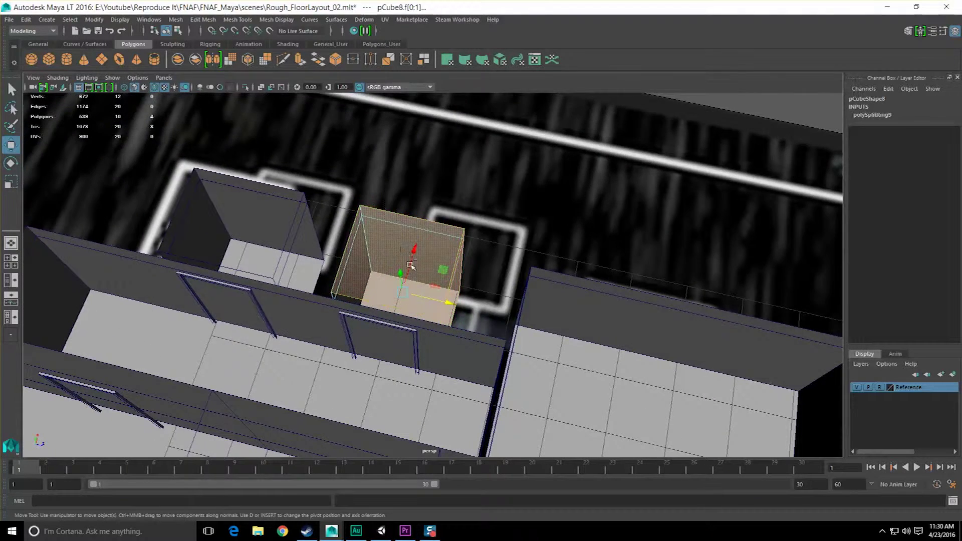
alt+drag(410, 266, 453, 288)
ctrl+drag(341, 210, 416, 365)
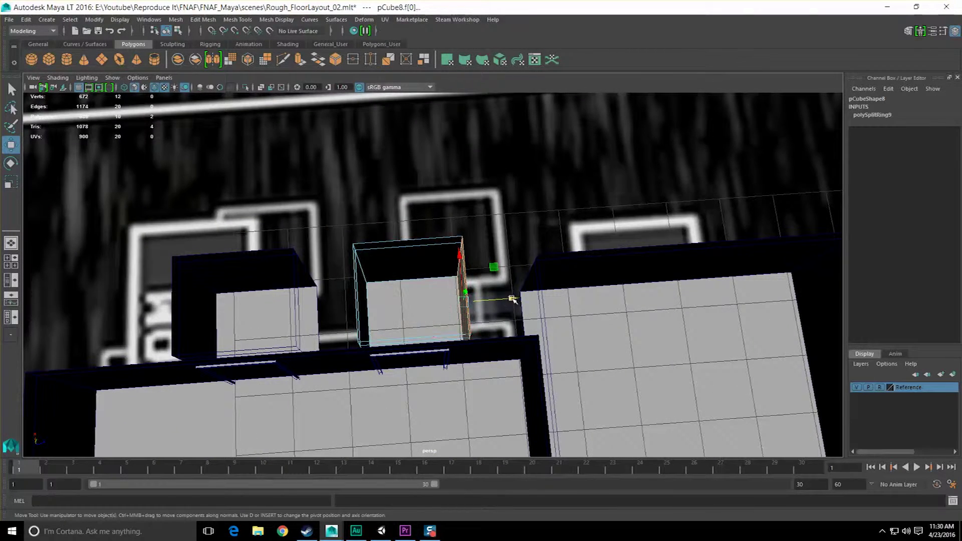
drag(511, 299, 444, 352)
- Leave face editing on the widened restroom and return to object selection
key(q)
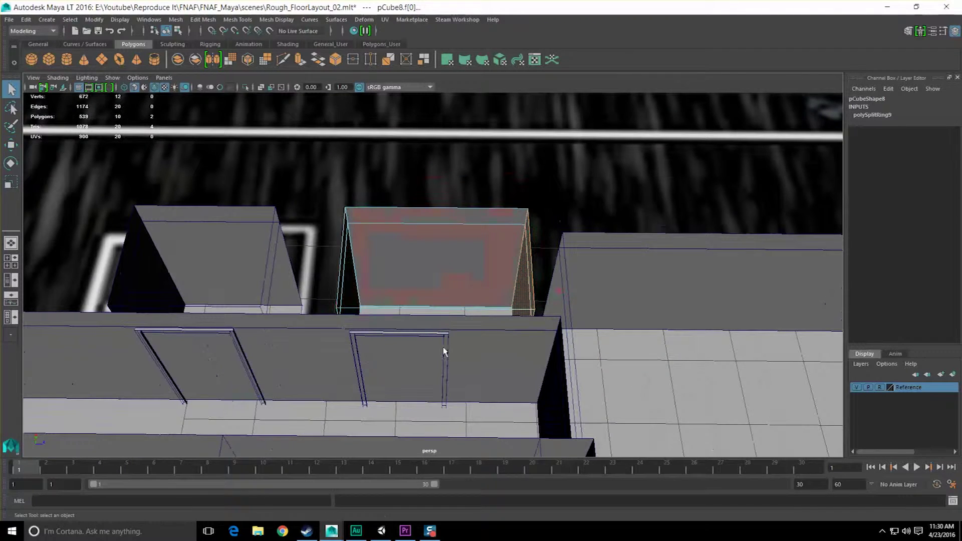
right_click(444, 341)
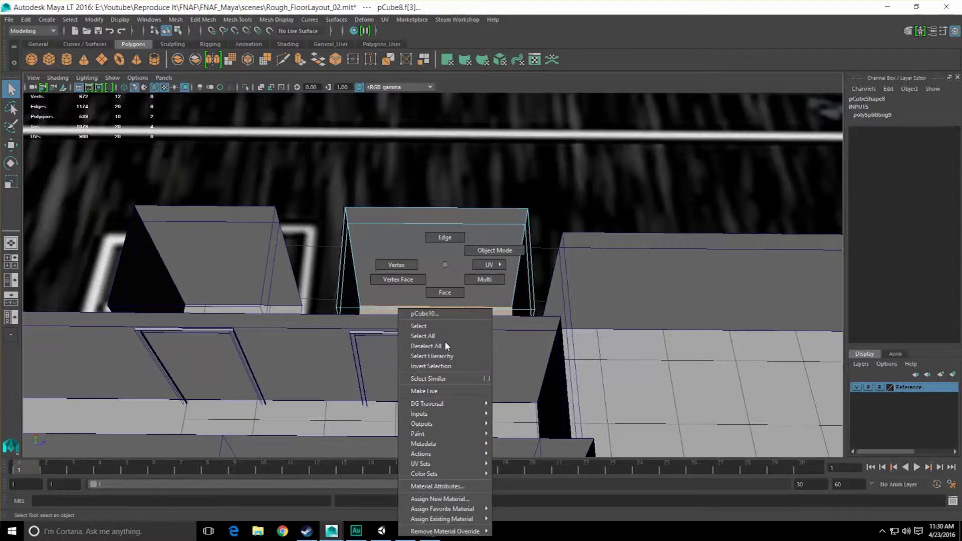
right_drag(450, 313, 449, 296)
drag(404, 320, 428, 344)
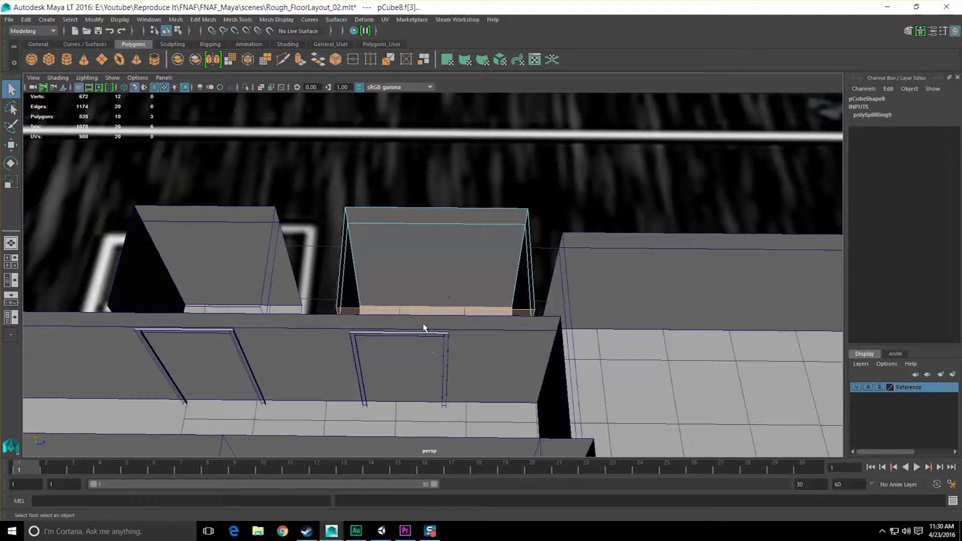
key(F8)
key(F8)
- Try a duplicate of the shifted door frame inside the widened restroom at X 12.079, Z -8.89, and delete it
click(446, 338)
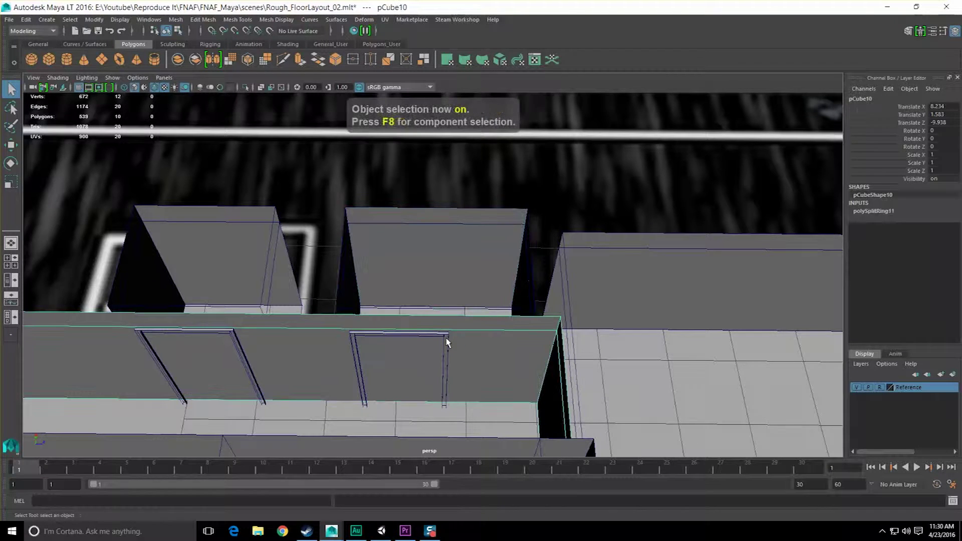
shift+drag(442, 347, 460, 348)
key(ctrl+d)
key(w)
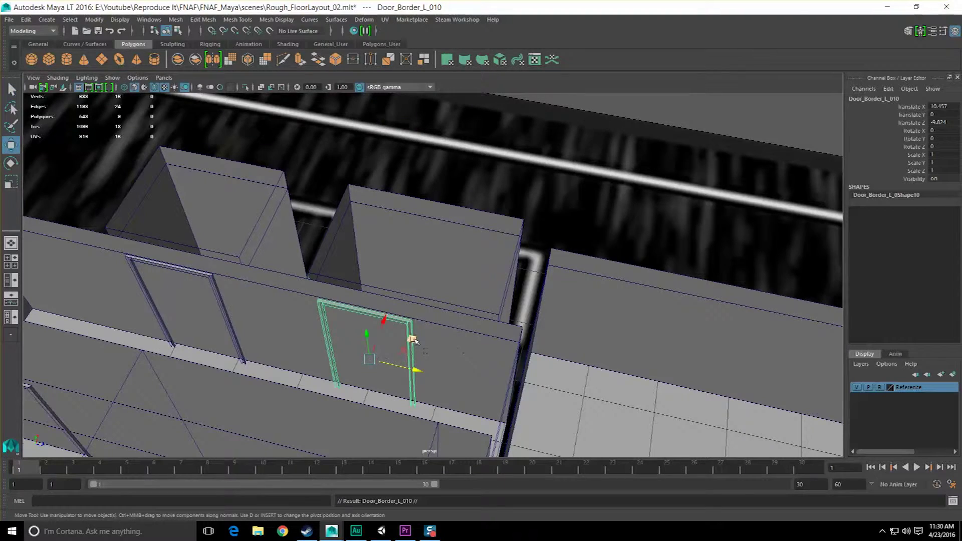
middle_drag(412, 339, 508, 261)
alt+drag(507, 260, 467, 260)
alt+drag(512, 330, 441, 326)
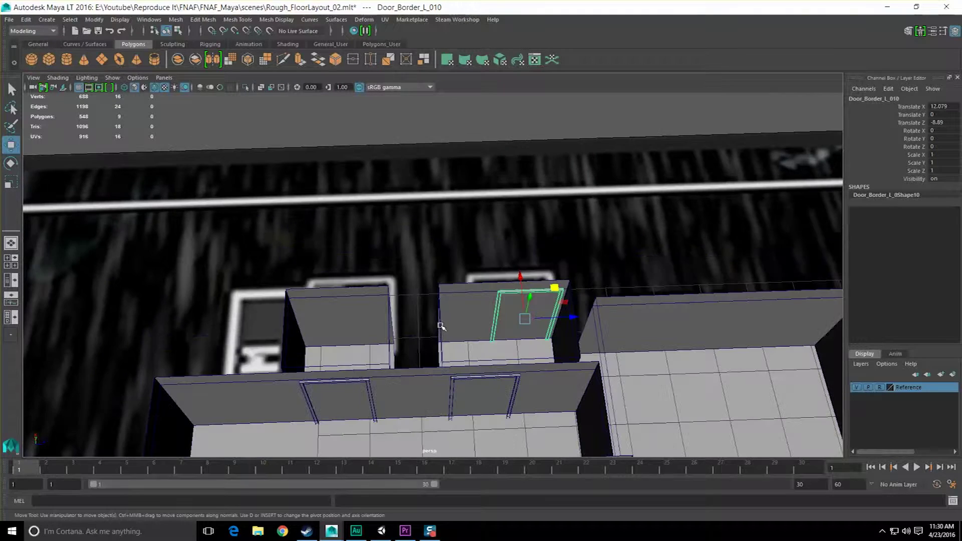
key(Delete)
- Delete the restroom beside the CAM label and put a duplicate of the widened restroom in its place along Z
click(456, 315)
click(359, 326)
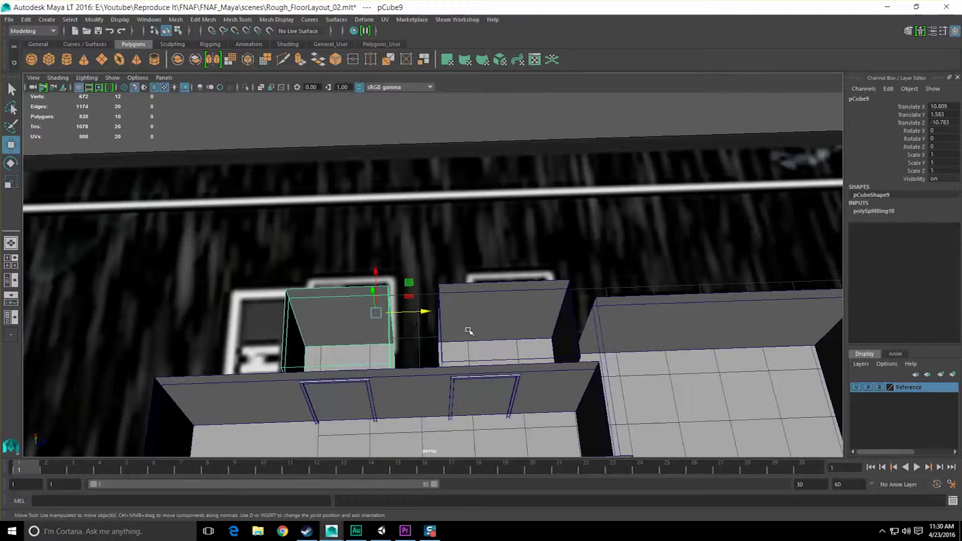
key(Delete)
click(528, 315)
key(ctrl+d)
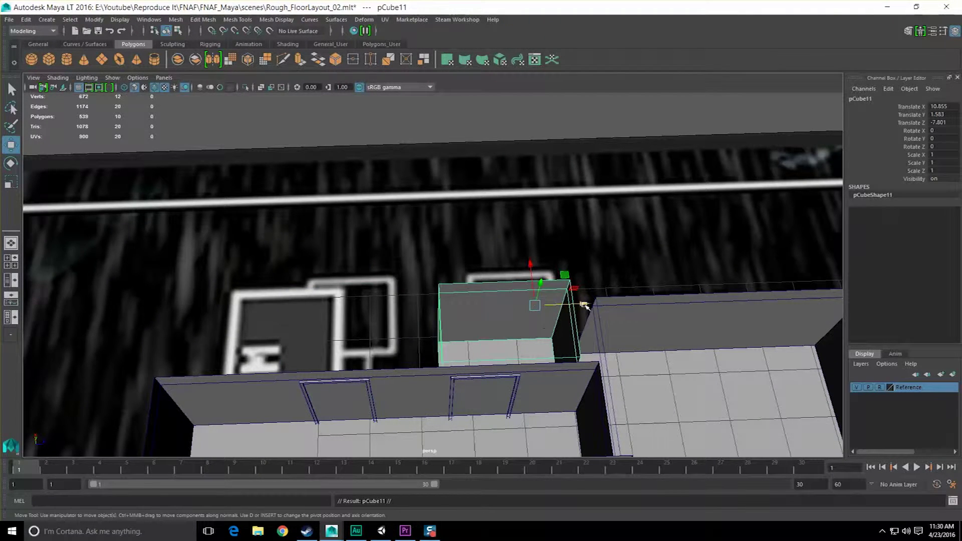
drag(584, 305, 500, 302)
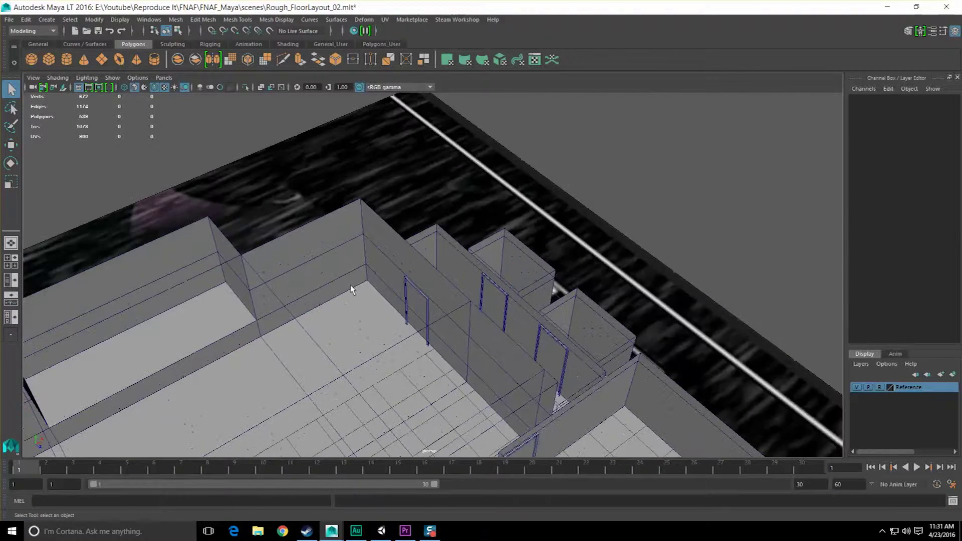
- Examine the overall layout and the doorway in the end wall of the hallway right of the green office
alt+drag(352, 287, 494, 245)
mouse_move(437, 267)
alt+mouse_down()
mouse_move(503, 270)
mouse_move(450, 283)
alt+mouse_up()
alt+middle_drag(449, 283, 440, 258)
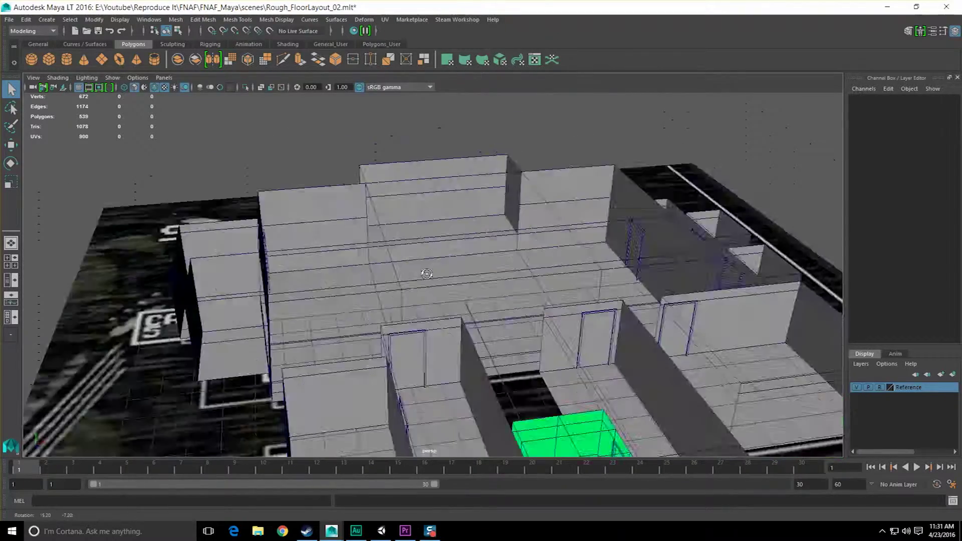
alt+drag(441, 258, 491, 302)
alt+middle_drag(491, 303, 416, 270)
scroll(417, 270, up, 4)
alt+middle_drag(396, 225, 485, 335)
scroll(485, 335, up, 5)
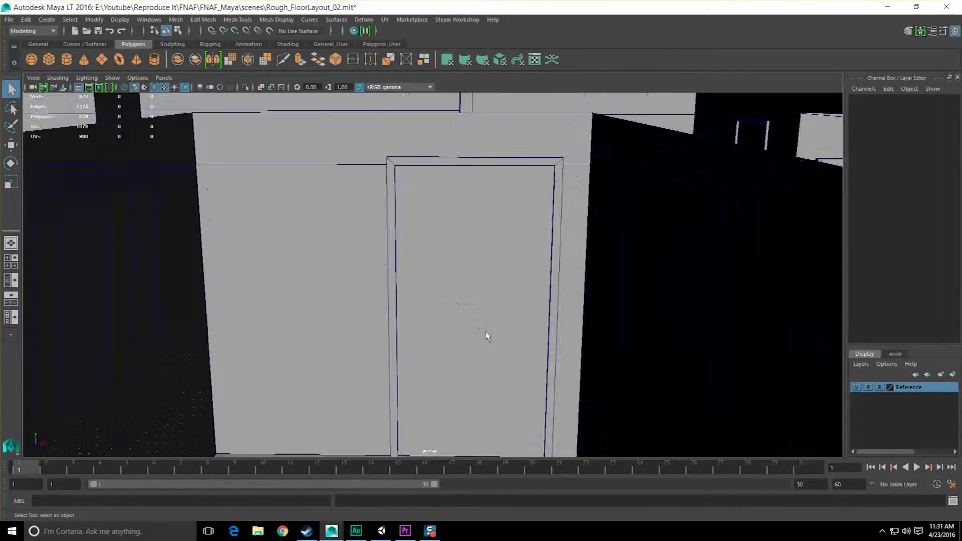
alt+drag(485, 335, 465, 256)
alt+middle_drag(466, 255, 465, 287)
scroll(461, 242, down, 3)
click(404, 248)
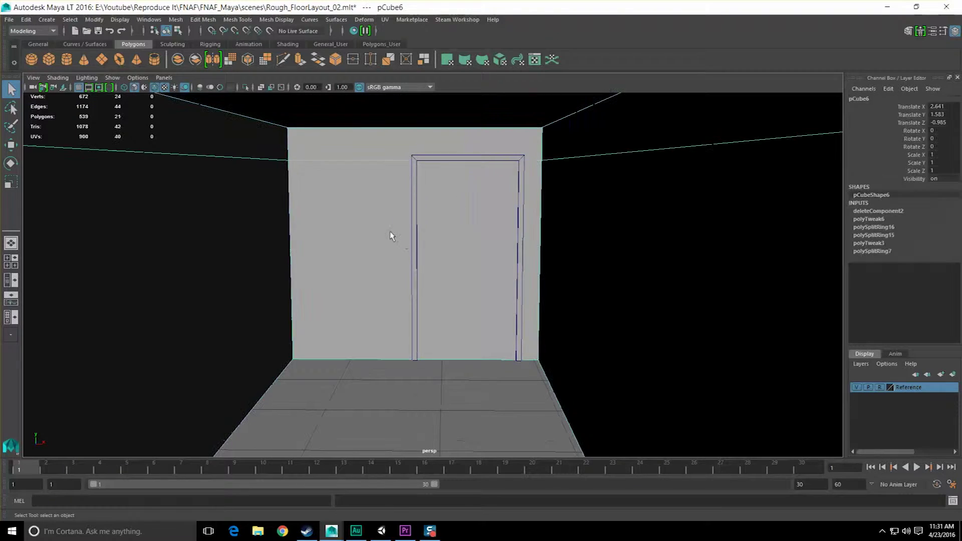
- Switch to Premiere Pro and scrub the FNAF footage to the West Hall camera view at 00;01;30;20
click(412, 534)
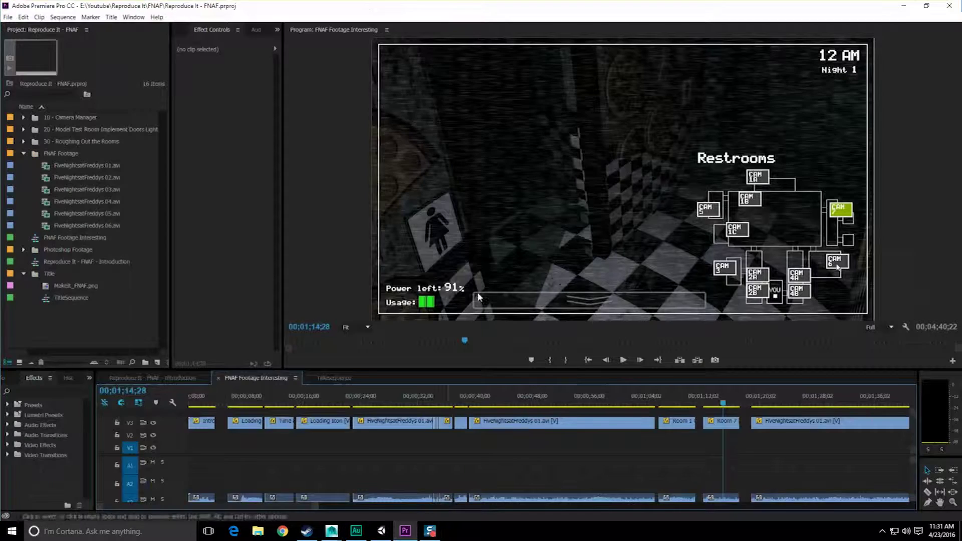
drag(680, 402, 834, 381)
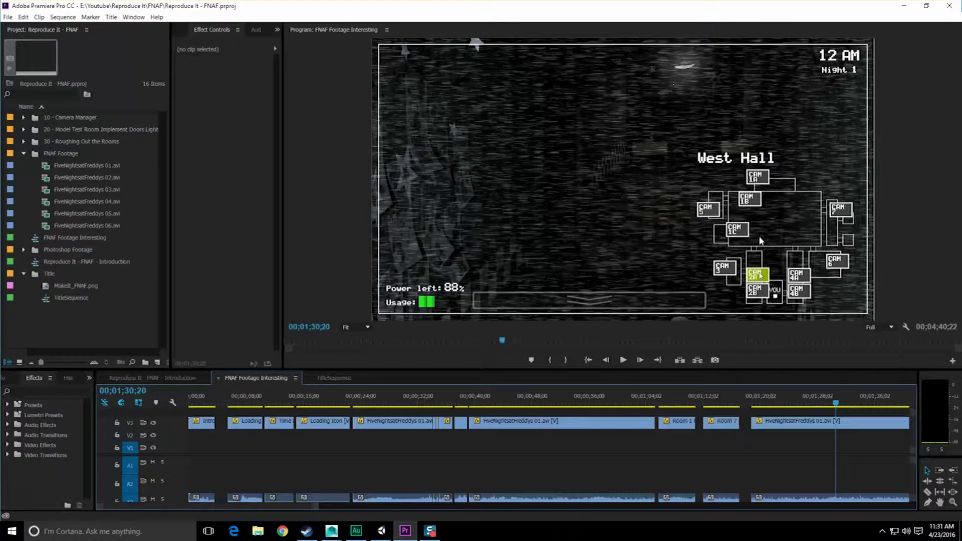
- Scrub the footage through the West Hall and Dining Area camera views to examine the hall entrance, ending at 00;01;31;02
drag(835, 404, 849, 403)
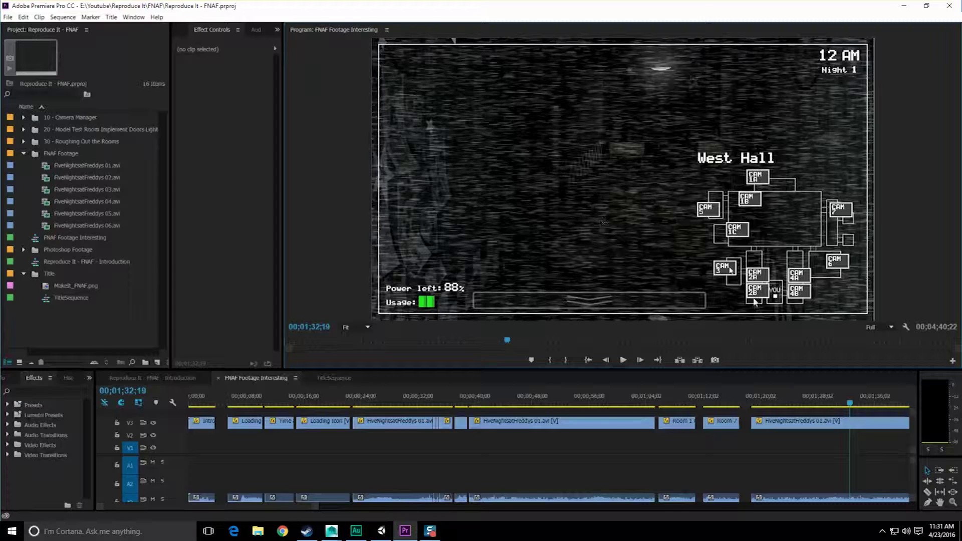
click(848, 401)
drag(850, 402, 853, 401)
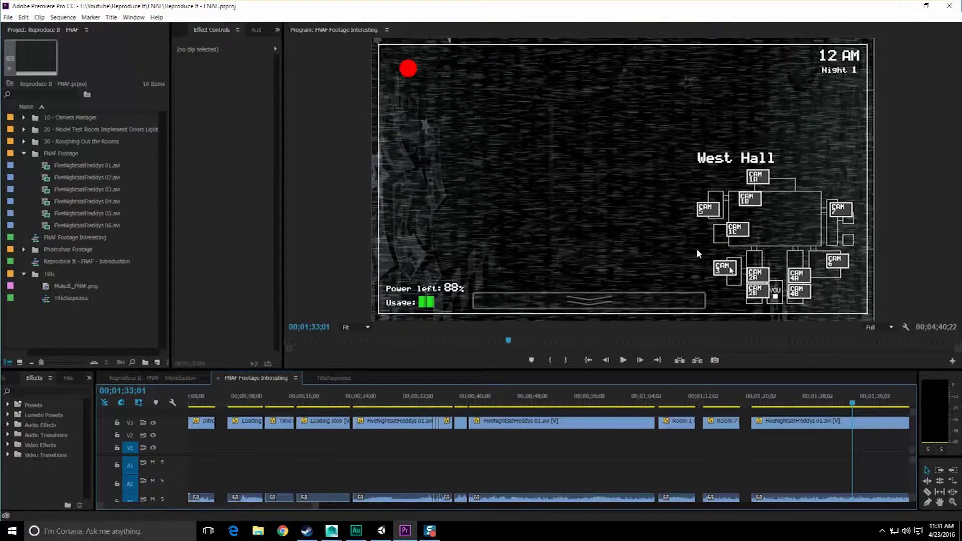
click(851, 402)
click(850, 404)
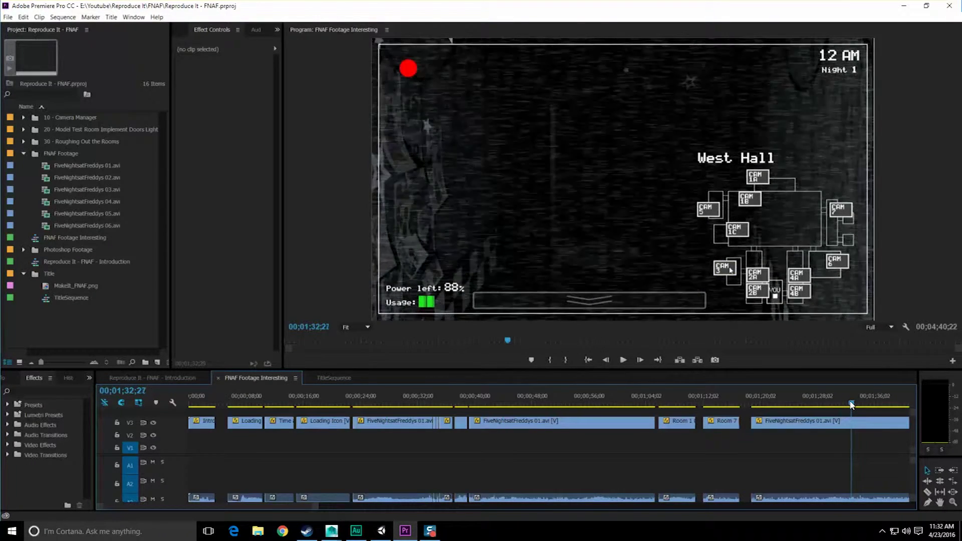
click(847, 401)
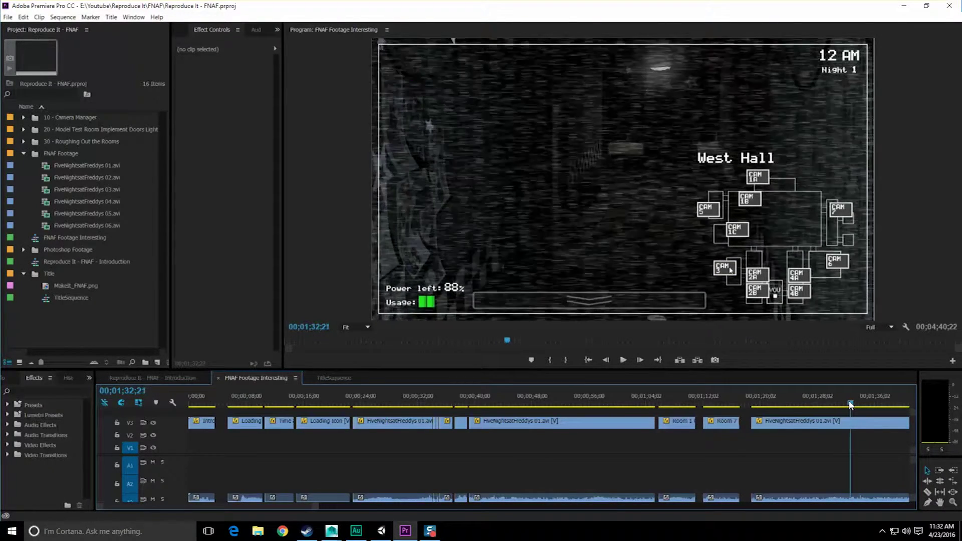
click(849, 404)
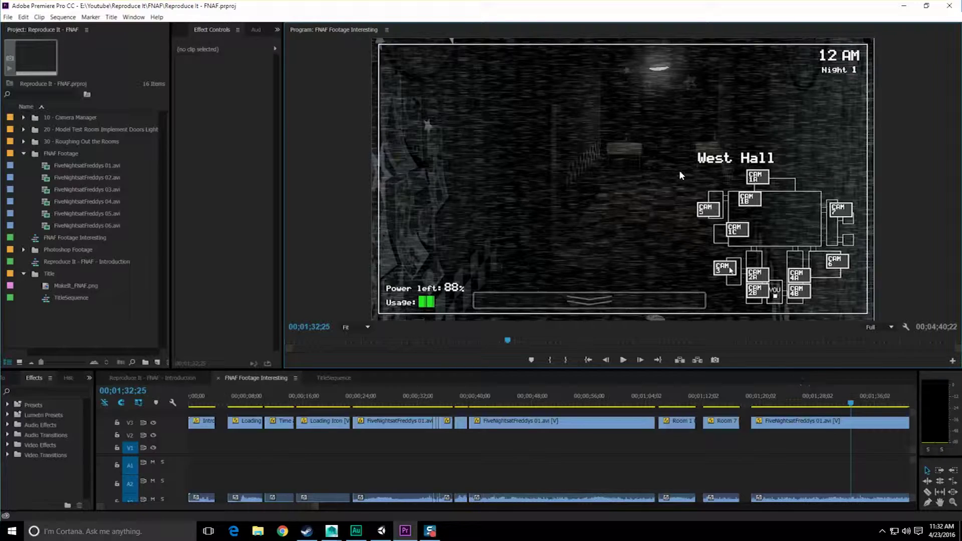
drag(565, 395, 520, 399)
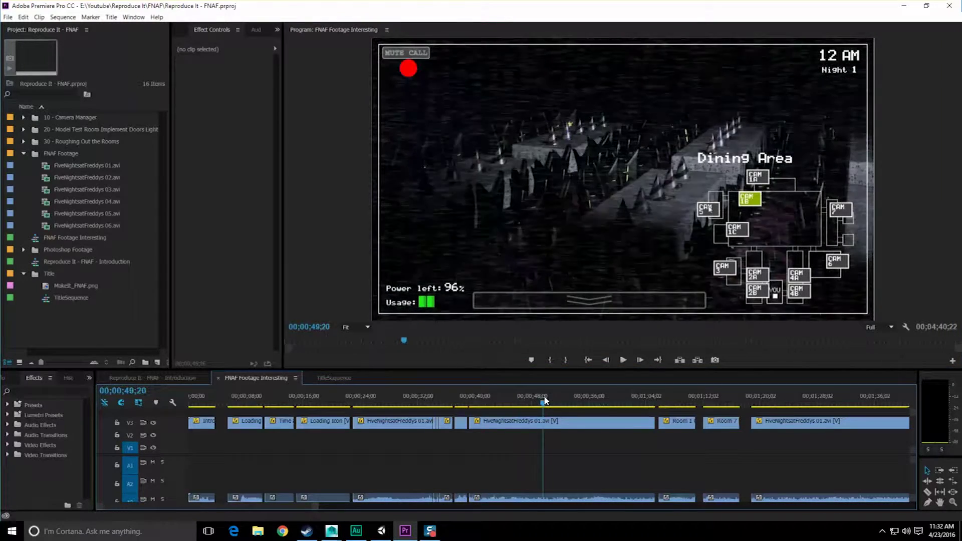
drag(544, 400, 838, 399)
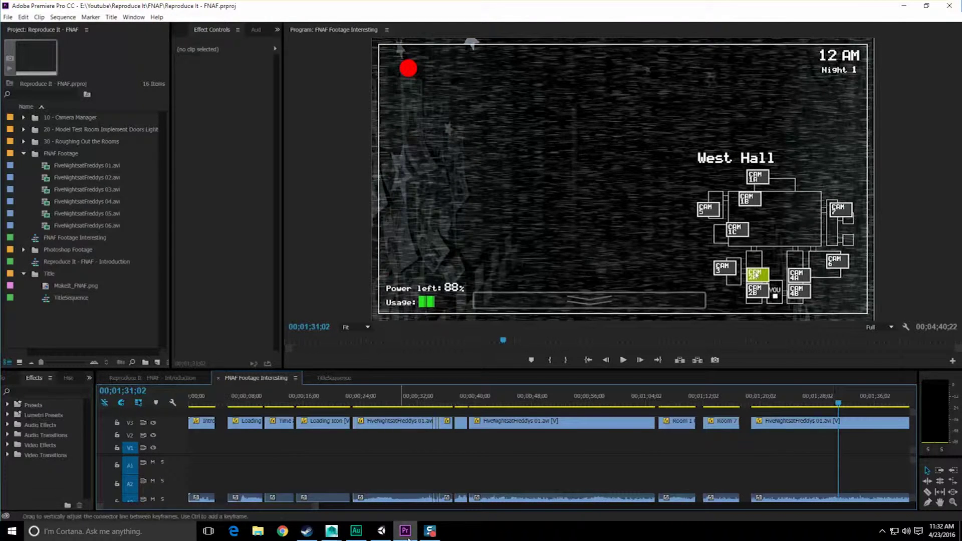
- Switch to Maya LT and delete the door frame in the end wall of the hallway right of the green office
click(331, 531)
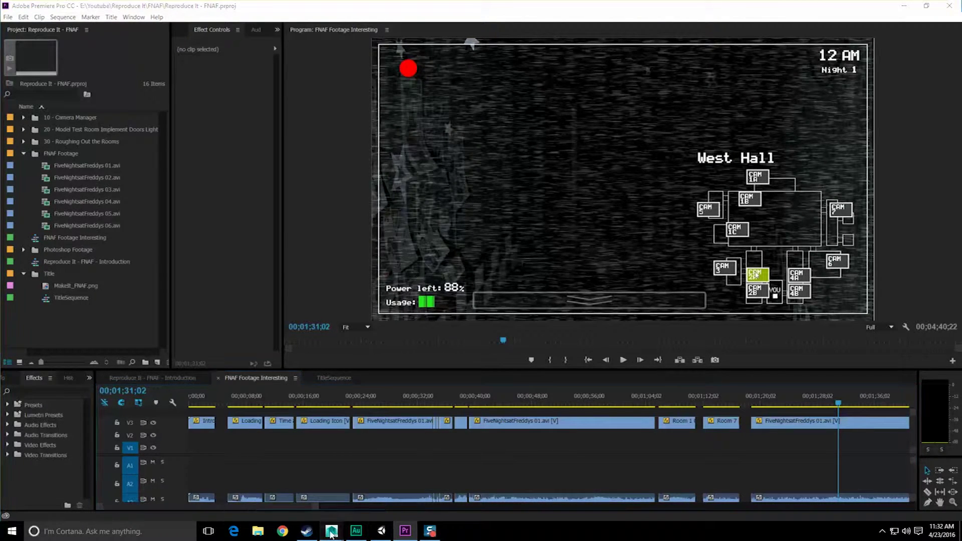
click(414, 280)
click(408, 281)
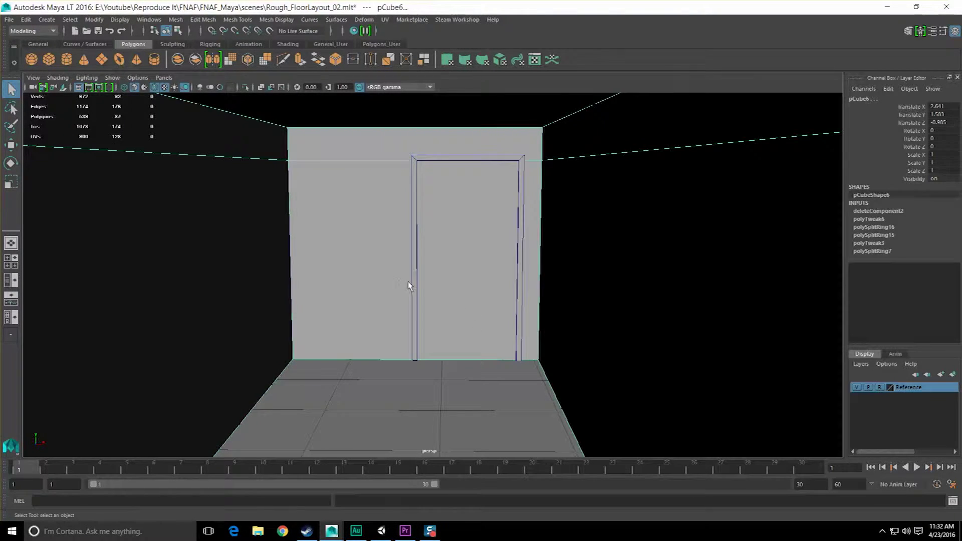
key(ctrl+h)
key(ctrl+z)
key(ctrl+z)
scroll(424, 281, down, 8)
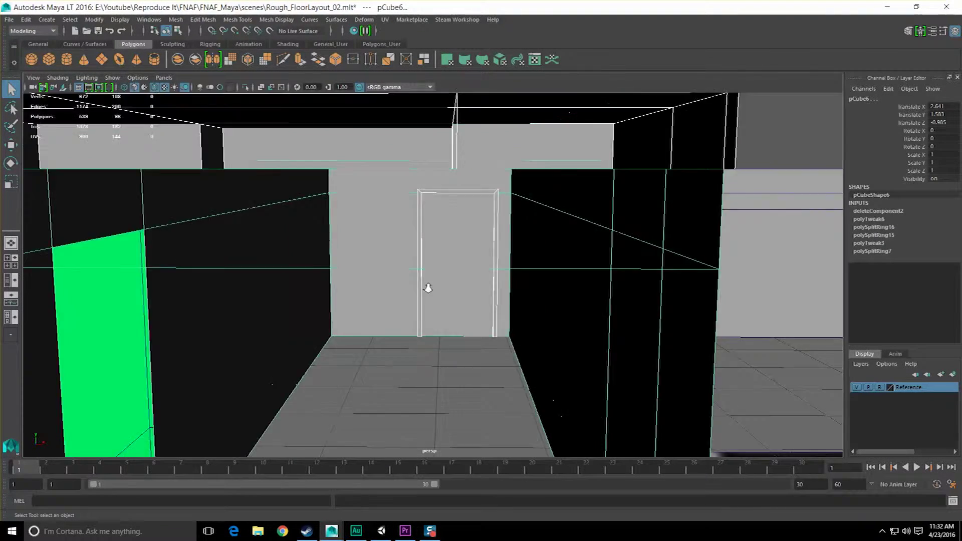
alt+drag(430, 290, 444, 329)
key(ctrl+z)
key(ctrl+z)
key(ctrl+z)
key(ctrl+z)
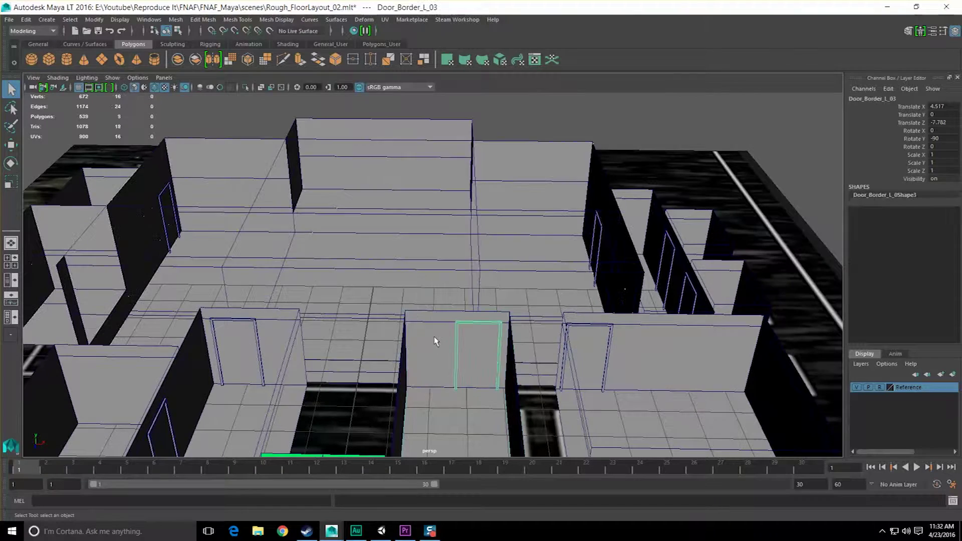
- Delete the door frame in the end wall of the hallway left of the green office
alt+middle_drag(396, 332, 371, 278)
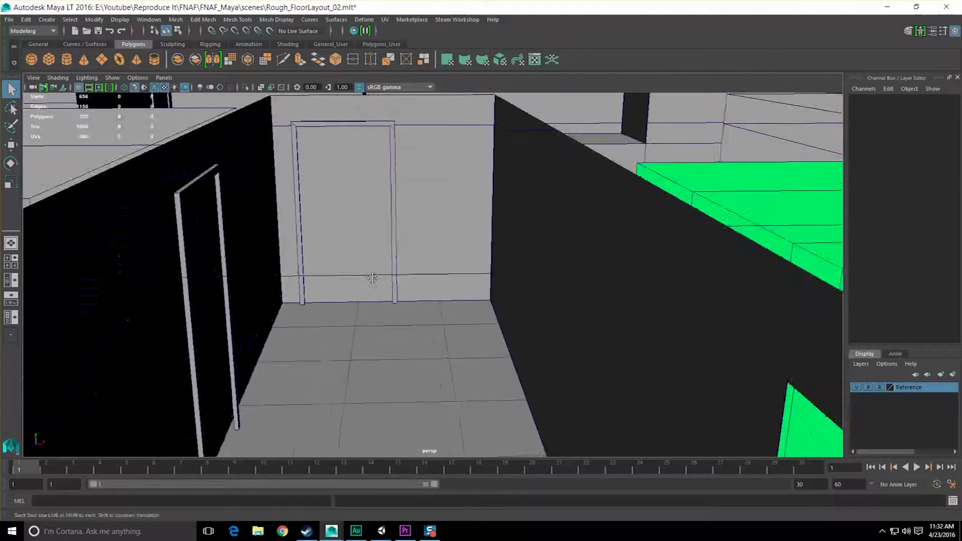
scroll(374, 270, up, 5)
click(358, 253)
key(Delete)
click(380, 292)
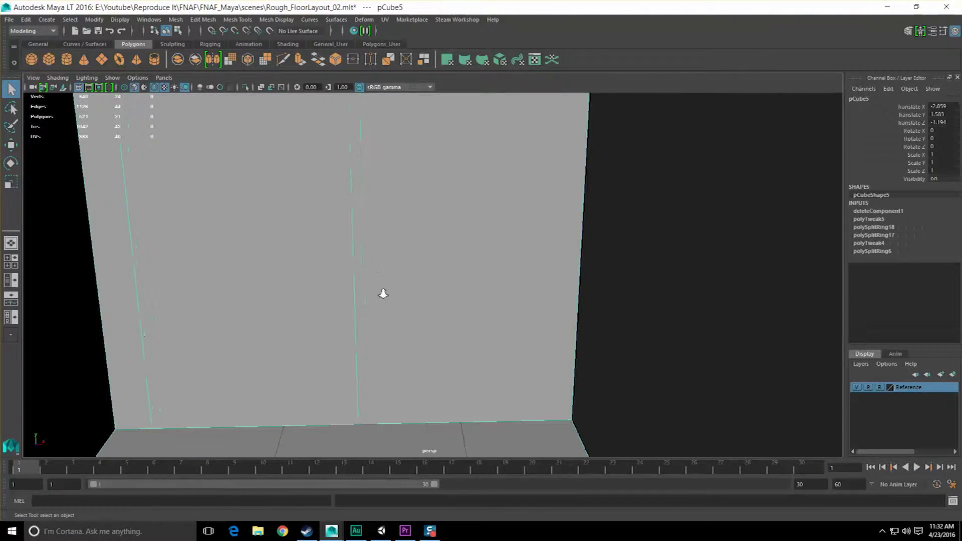
scroll(425, 286, down, 6)
alt+drag(473, 281, 419, 299)
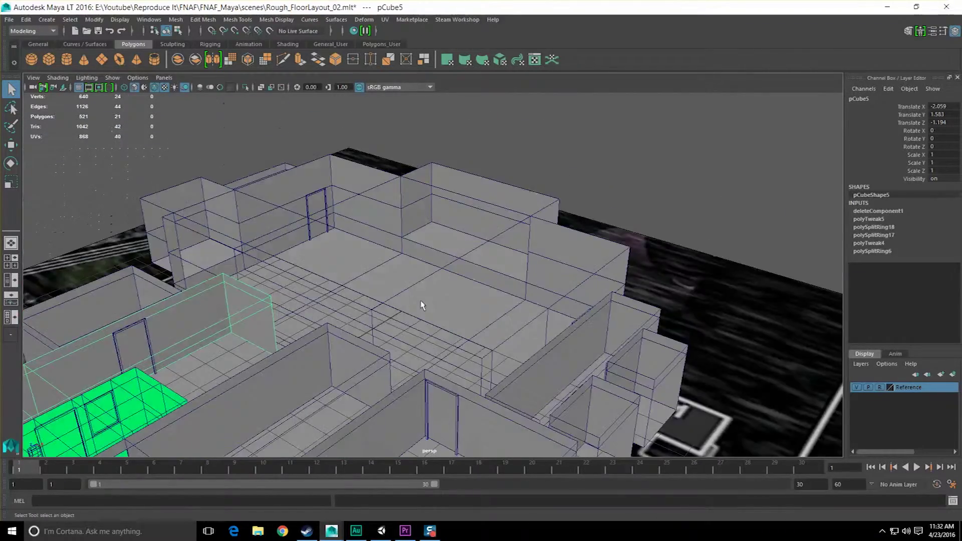
scroll(426, 309, up, 4)
alt+middle_drag(429, 315, 446, 302)
alt+drag(446, 302, 417, 306)
alt+middle_drag(417, 306, 421, 386)
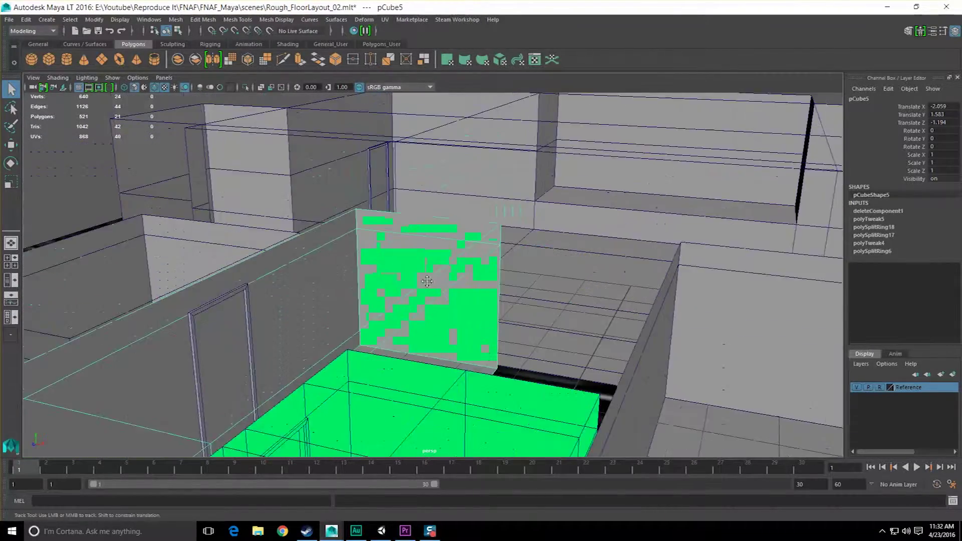
alt+drag(394, 292, 410, 287)
right_drag(471, 264, 471, 292)
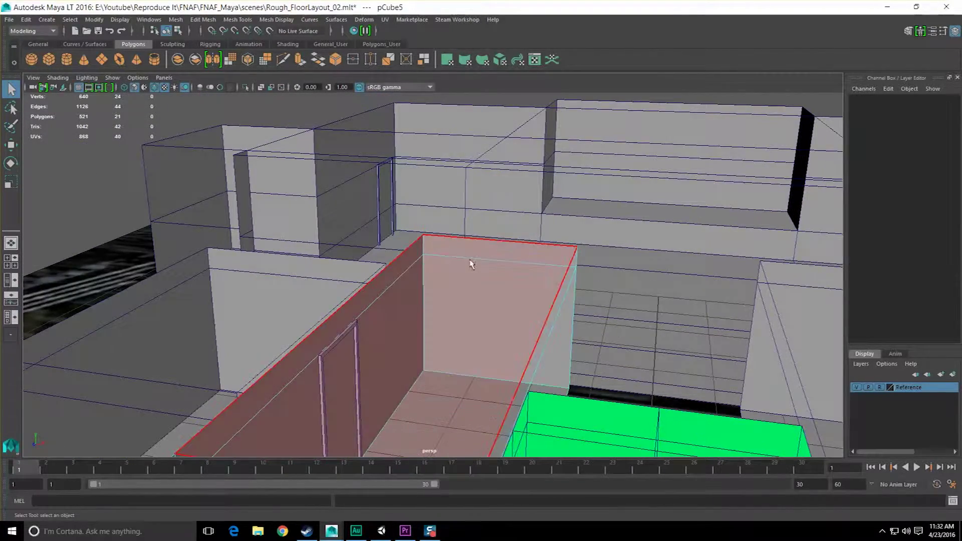
key(ctrl+z)
key(ctrl+z)
key(ctrl+z)
key(ctrl+z)
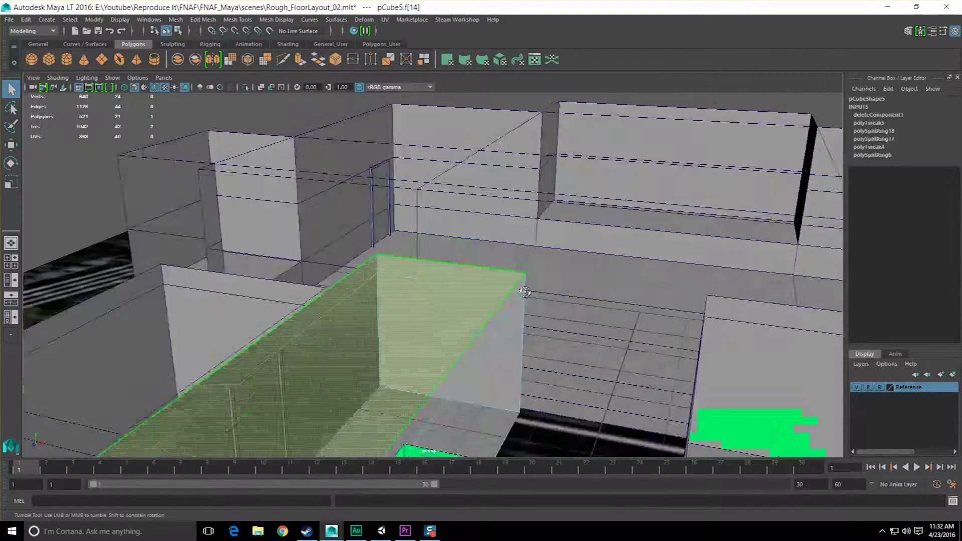
key(ctrl+z)
key(ctrl+z)
key(ctrl+z)
key(ctrl+z)
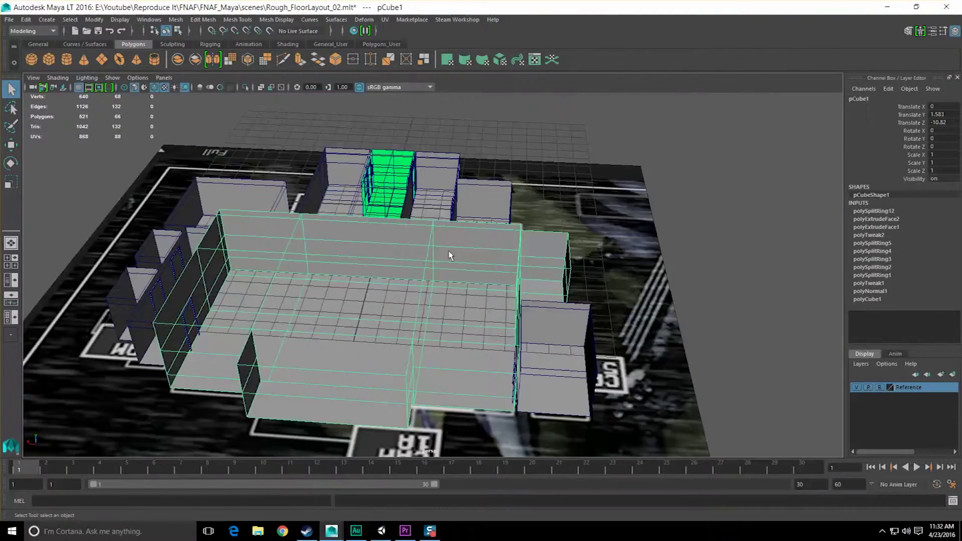
- Insert four vertical edge loops in the dining area's wall facing the hallways, near the side walls of both hallways
alt+drag(449, 251, 447, 259)
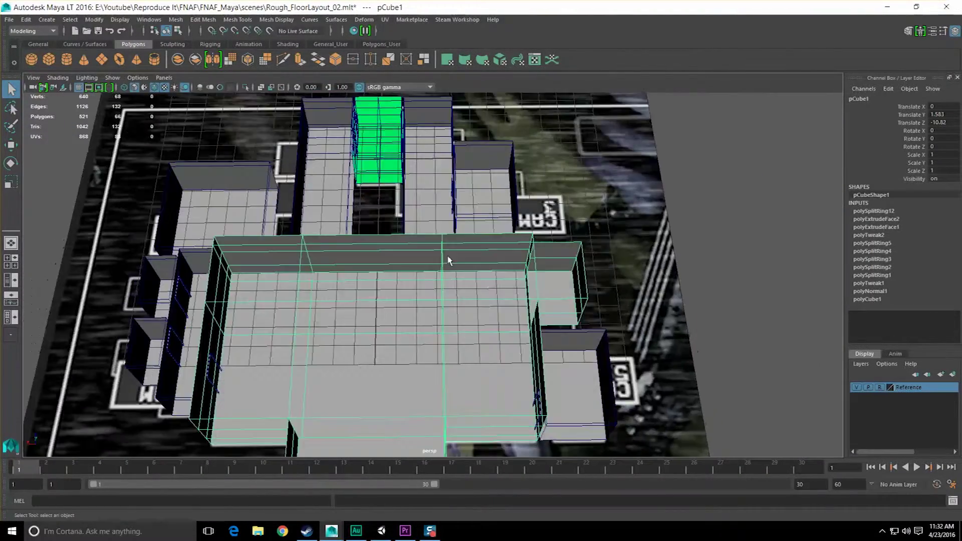
scroll(449, 265, up, 3)
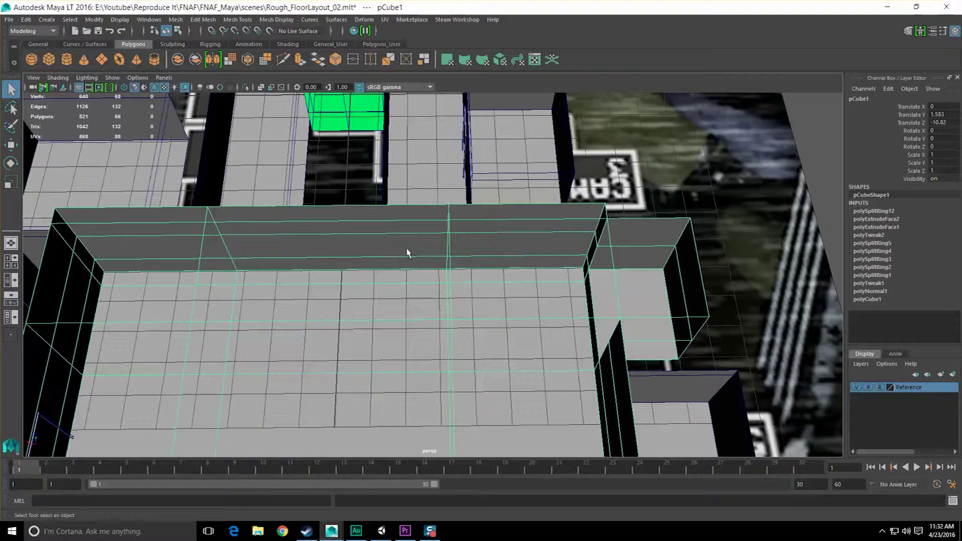
shift+right_drag(407, 252, 381, 265)
alt+drag(446, 278, 432, 272)
drag(506, 208, 540, 198)
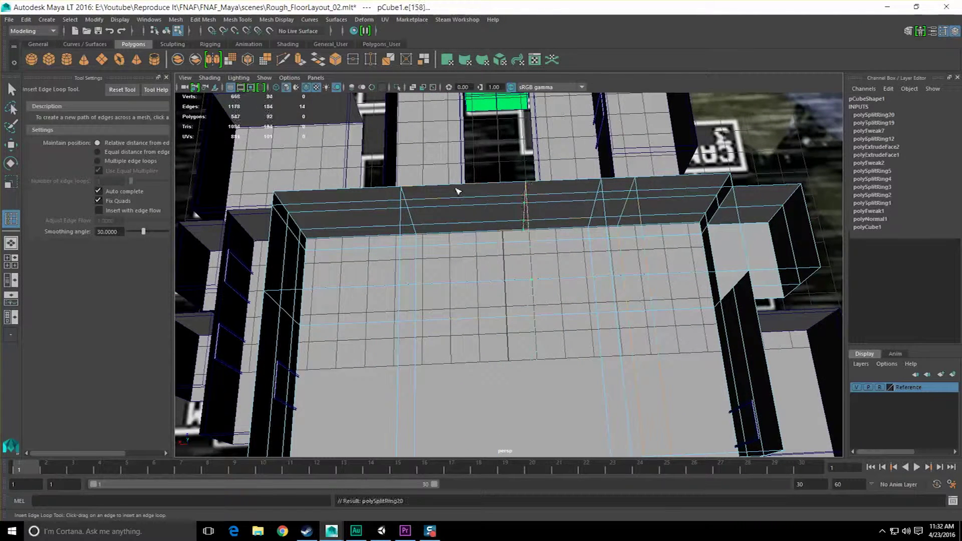
click(377, 190)
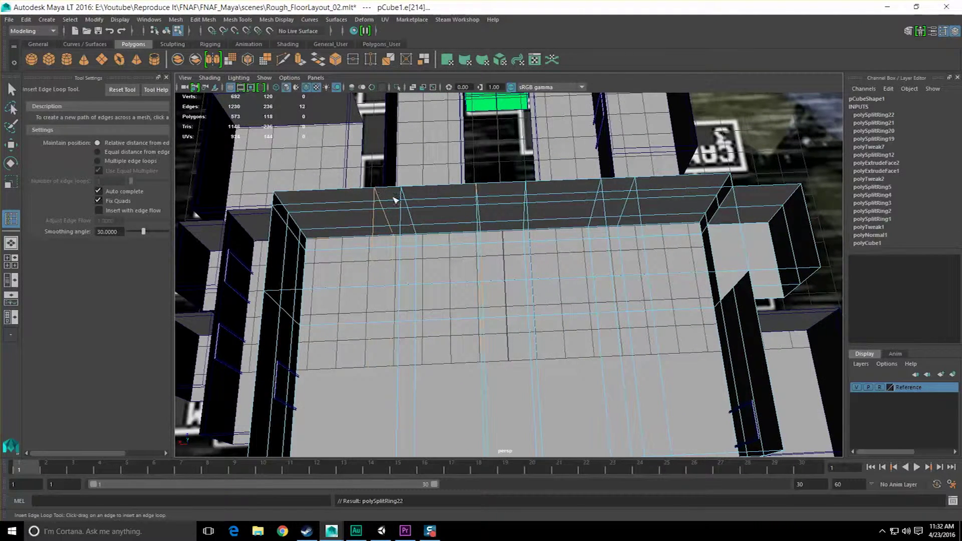
- Move the vertical edge loops along X and snap them to the side walls of the two hallways
key(w)
alt+middle_drag(638, 247, 495, 259)
scroll(495, 258, up, 2)
double_click(487, 201)
scroll(487, 201, down, 3)
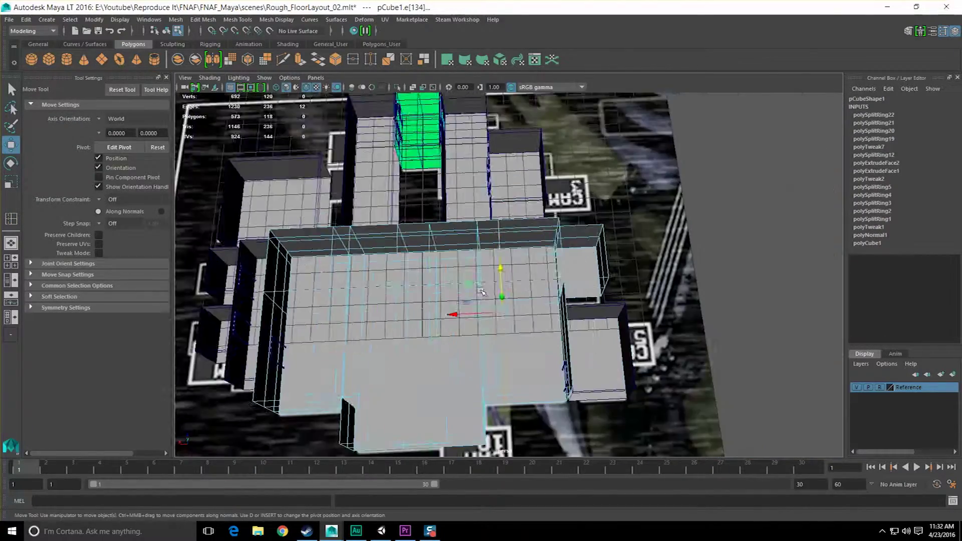
alt+drag(463, 273, 489, 283)
scroll(490, 284, up, 3)
alt+middle_drag(501, 270, 515, 284)
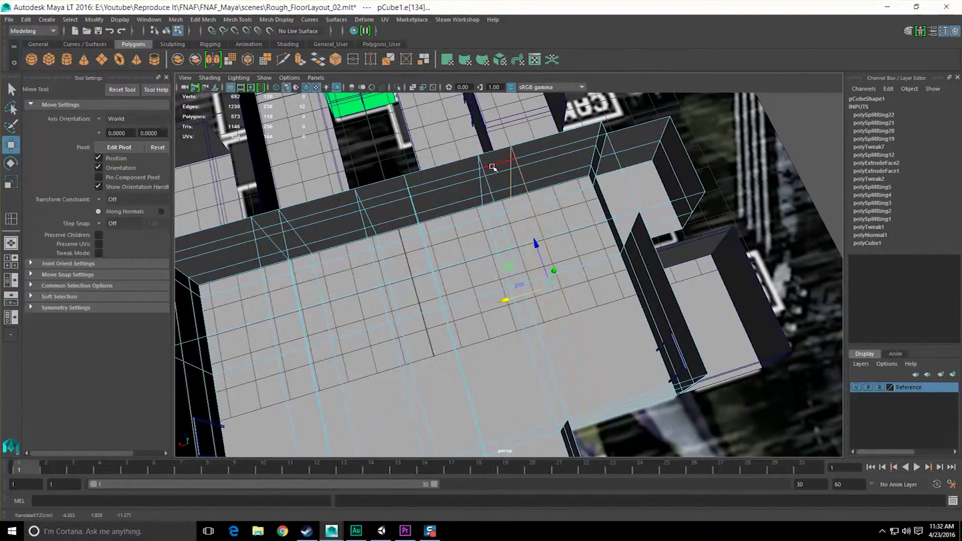
alt+drag(377, 237, 432, 206)
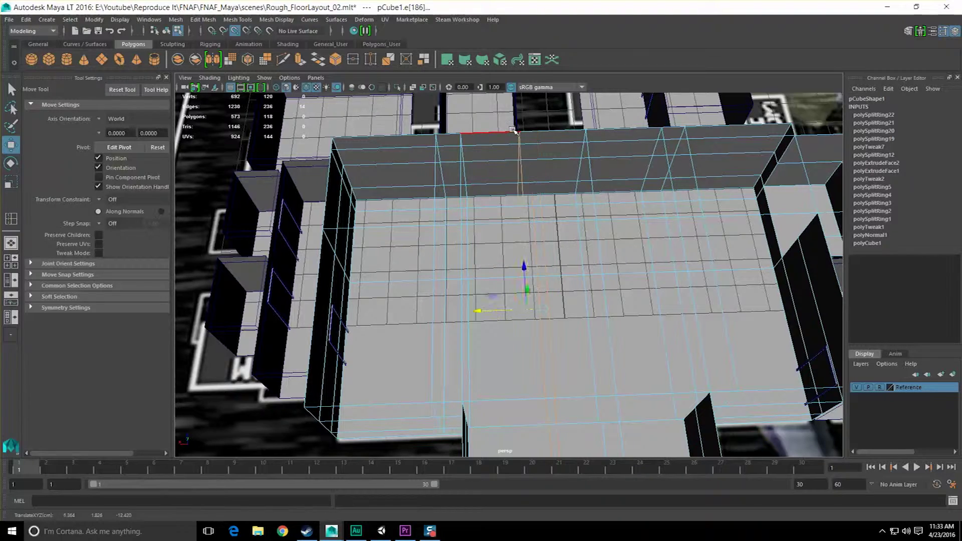
alt+drag(589, 140, 482, 182)
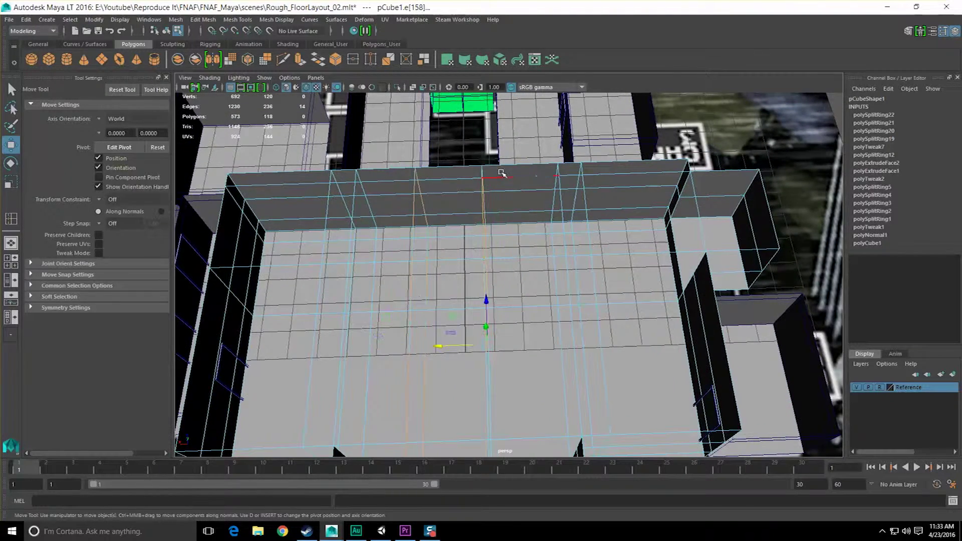
scroll(503, 170, down, 3)
key(q)
scroll(505, 188, up, 3)
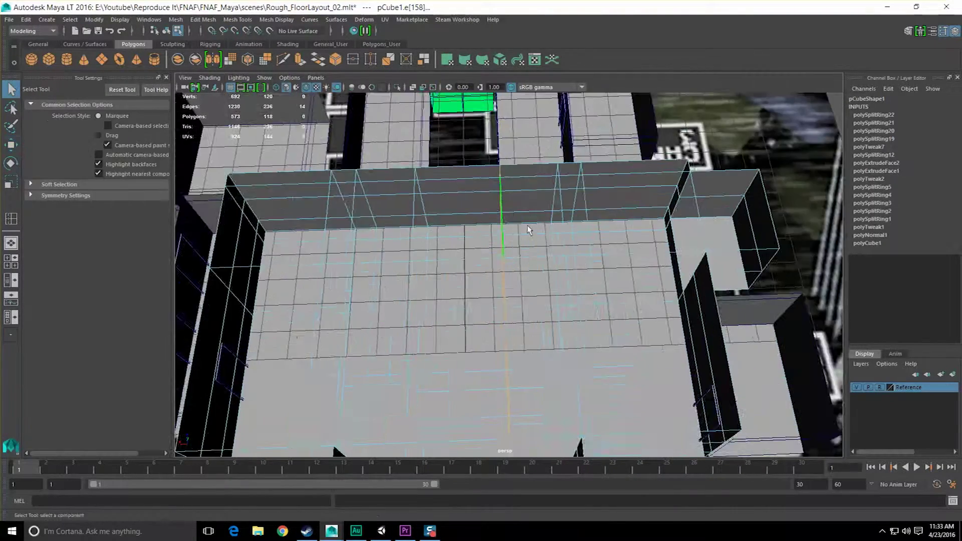
- Delete the four lower wall faces between the aligned edge loops to open the dining area onto both hallways
alt+drag(523, 230, 488, 250)
scroll(486, 238, up, 4)
scroll(488, 238, down, 4)
scroll(548, 356, up, 4)
alt+drag(548, 356, 538, 330)
right_drag(539, 266, 539, 297)
click(541, 300)
key(Delete)
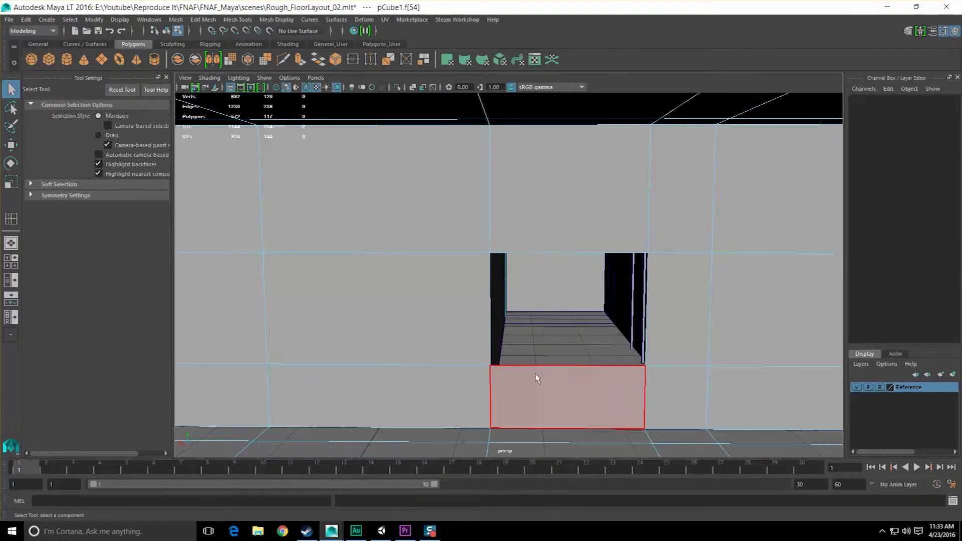
click(540, 377)
key(Delete)
click(223, 343)
key(Delete)
click(520, 195)
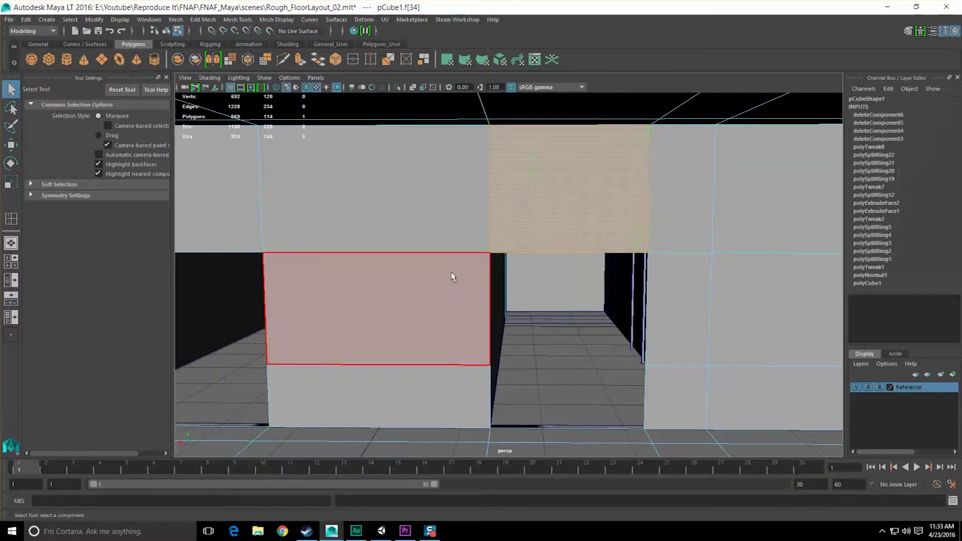
- Select the dining area mesh and insert a horizontal edge loop around its walls above the hallway openings
scroll(450, 272, down, 1)
scroll(451, 271, up, 1)
scroll(451, 270, down, 2)
alt+drag(471, 271, 531, 277)
key(F8)
click(564, 294)
scroll(563, 295, up, 5)
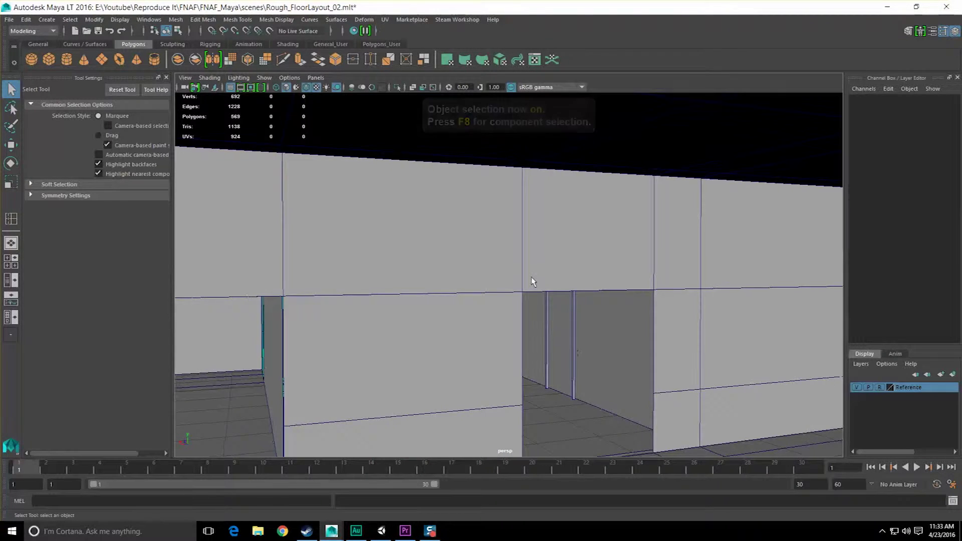
click(532, 282)
shift+right_drag(530, 261, 468, 272)
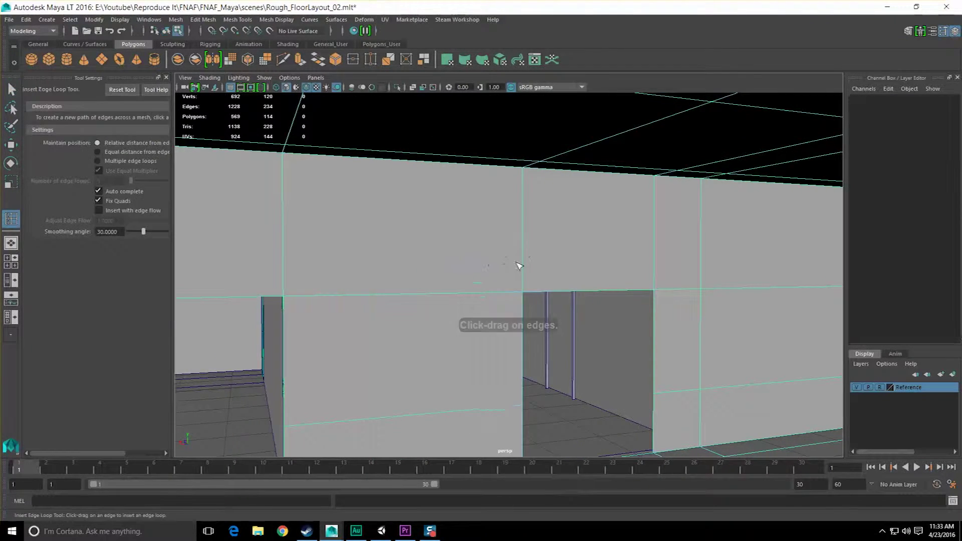
drag(524, 260, 525, 235)
key(w)
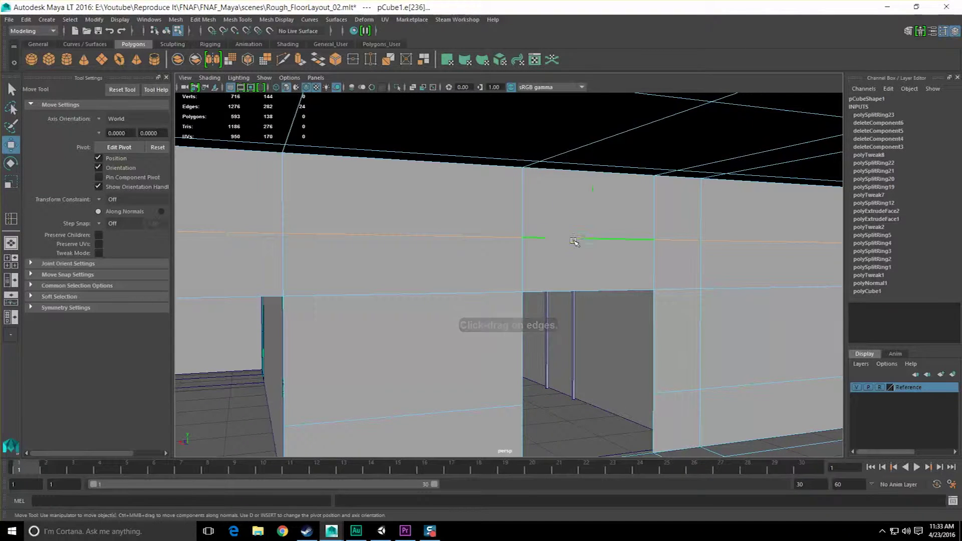
- Move the horizontal edge loop vertically and snap it to the top corner of the hallway walls
scroll(574, 241, down, 10)
scroll(533, 285, up, 8)
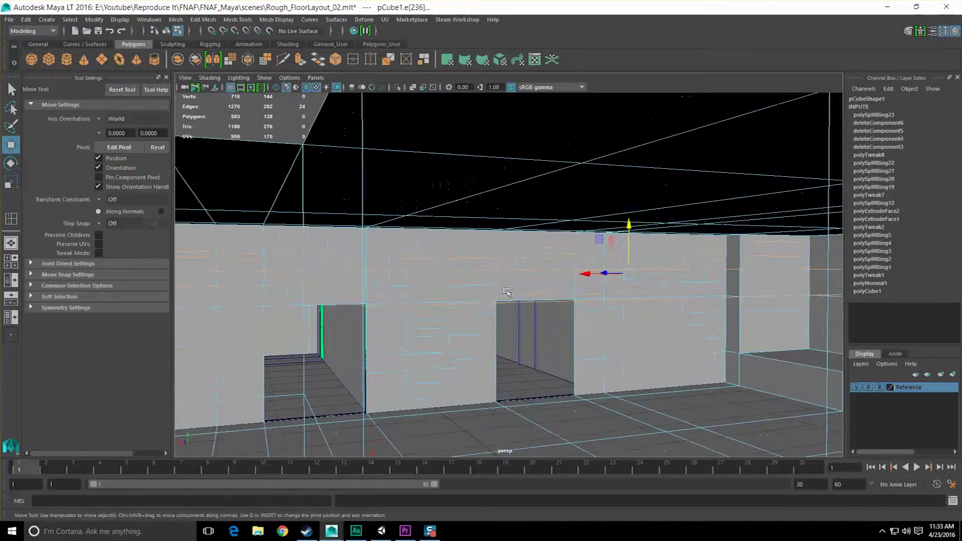
alt+drag(506, 292, 541, 305)
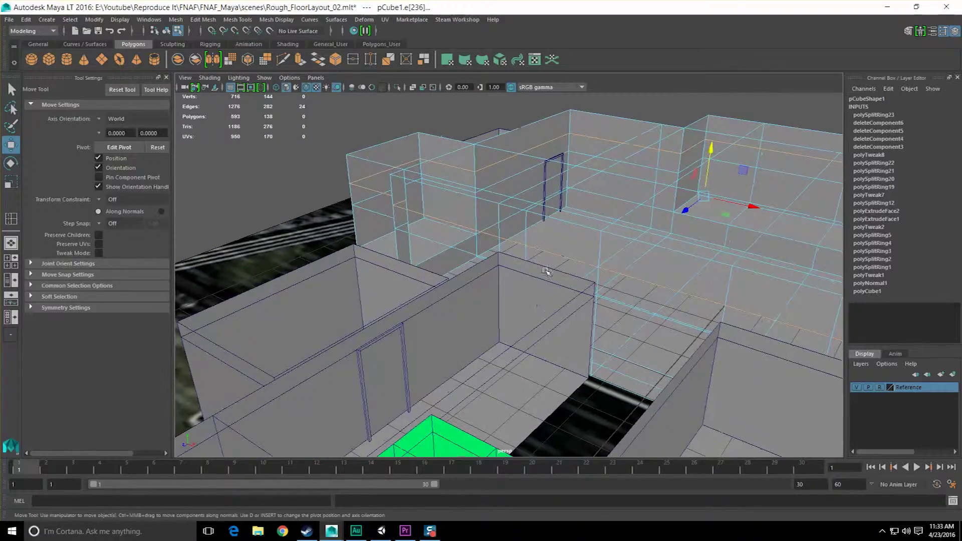
key(v)
middle_drag(504, 253, 501, 252)
scroll(521, 273, down, 4)
key(q)
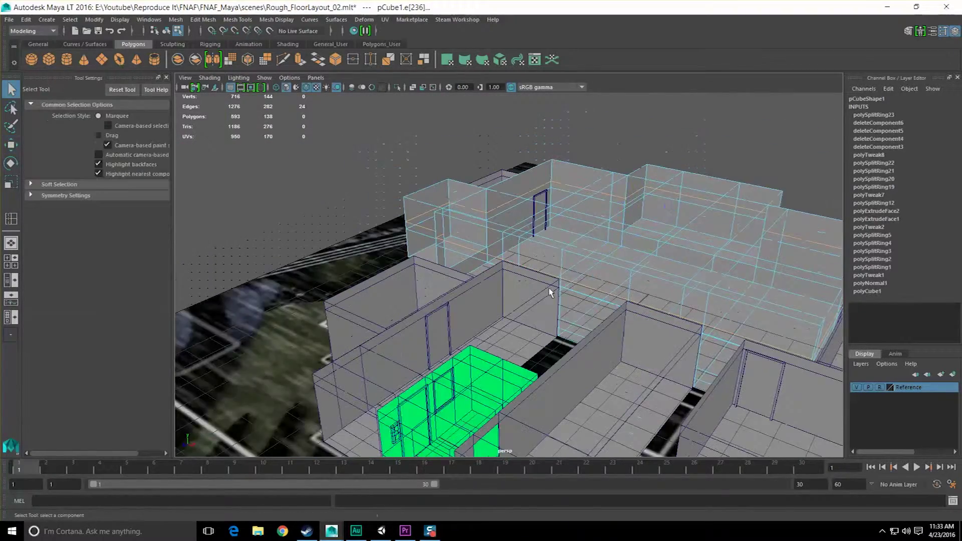
- Delete the narrow dining area wall faces directly above both hallway openings, up to the horizontal edge loop
scroll(549, 287, up, 5)
alt+drag(605, 322, 473, 295)
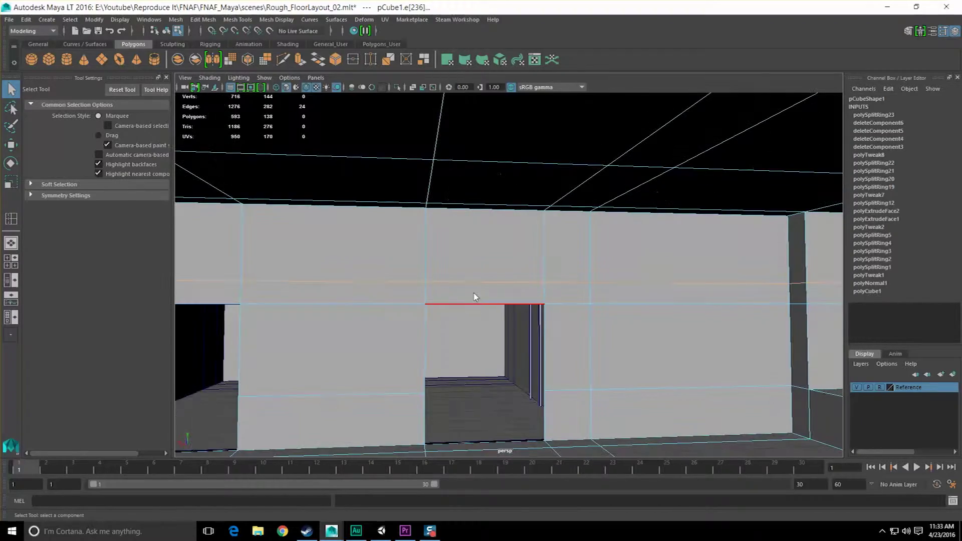
key(F11)
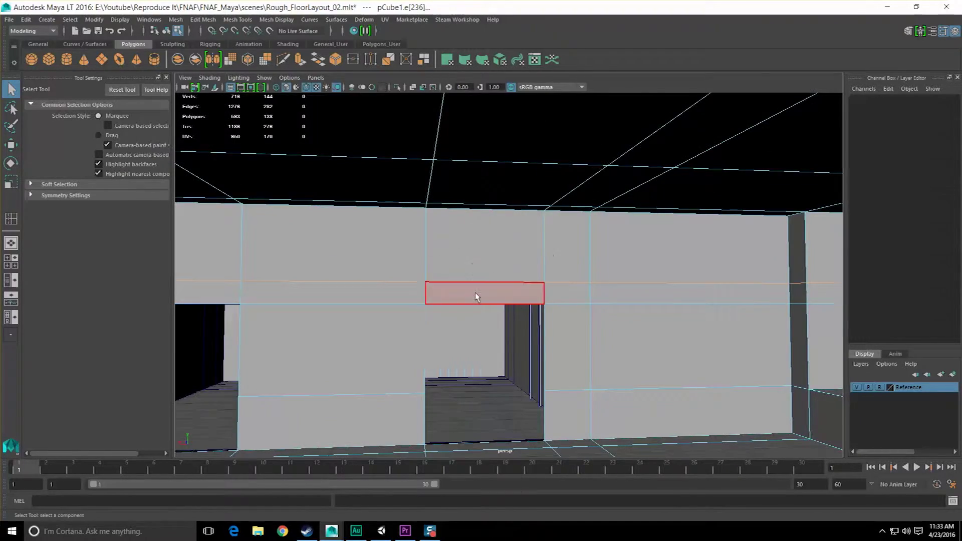
click(475, 292)
alt+middle_drag(474, 292, 633, 285)
alt+drag(633, 285, 643, 283)
key(Delete)
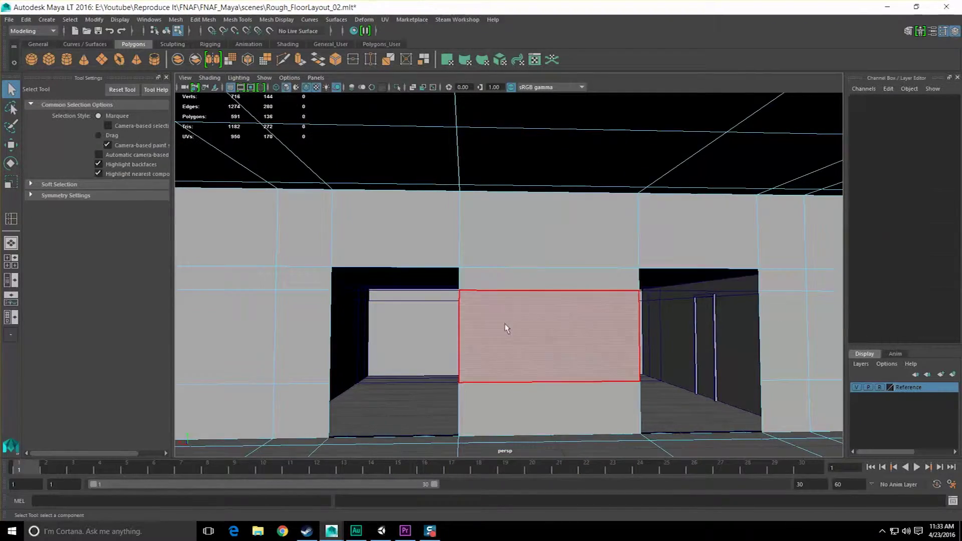
- Delete the two end wall faces of the east hallway where it meets the dining area
alt+drag(509, 320, 510, 341)
click(511, 341)
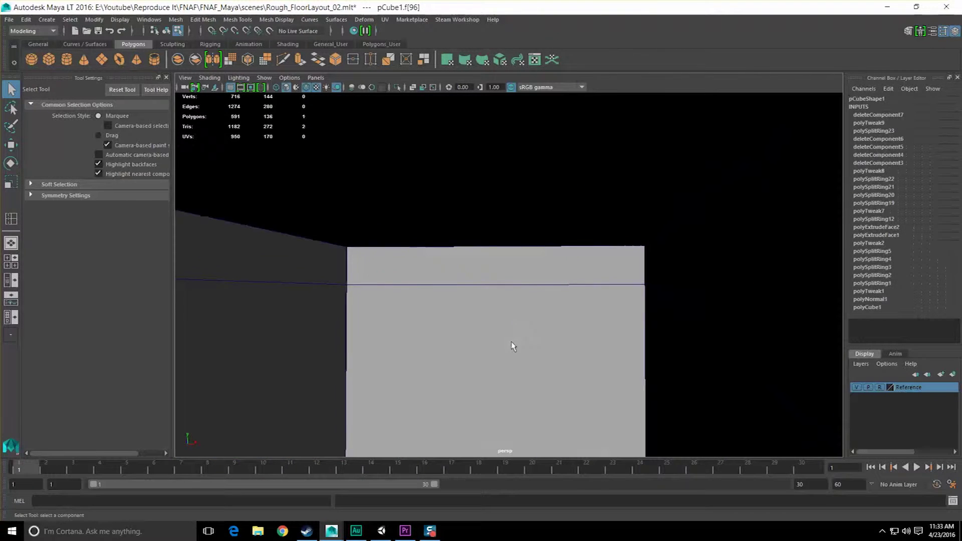
alt+middle_drag(511, 341, 501, 302)
scroll(495, 338, down, 3)
right_click(491, 314)
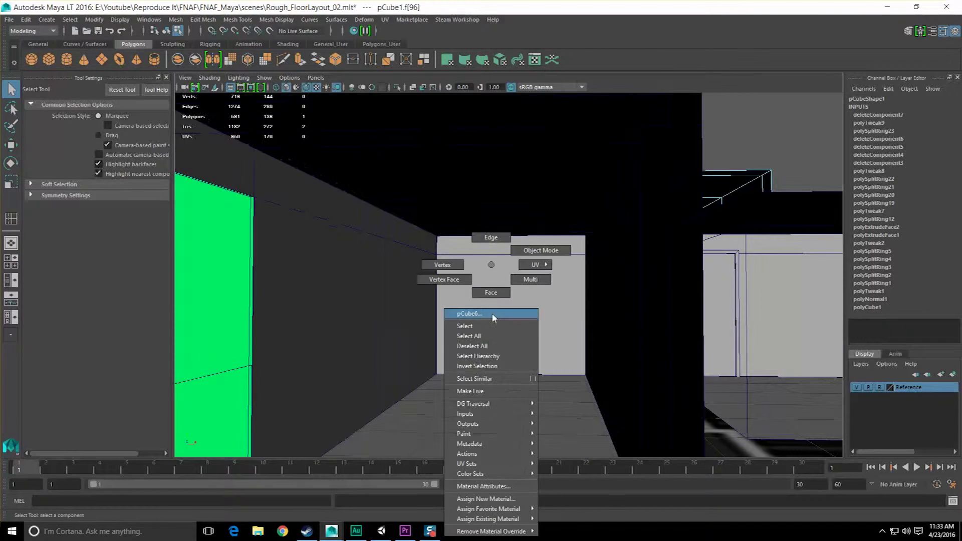
right_drag(492, 314, 495, 293)
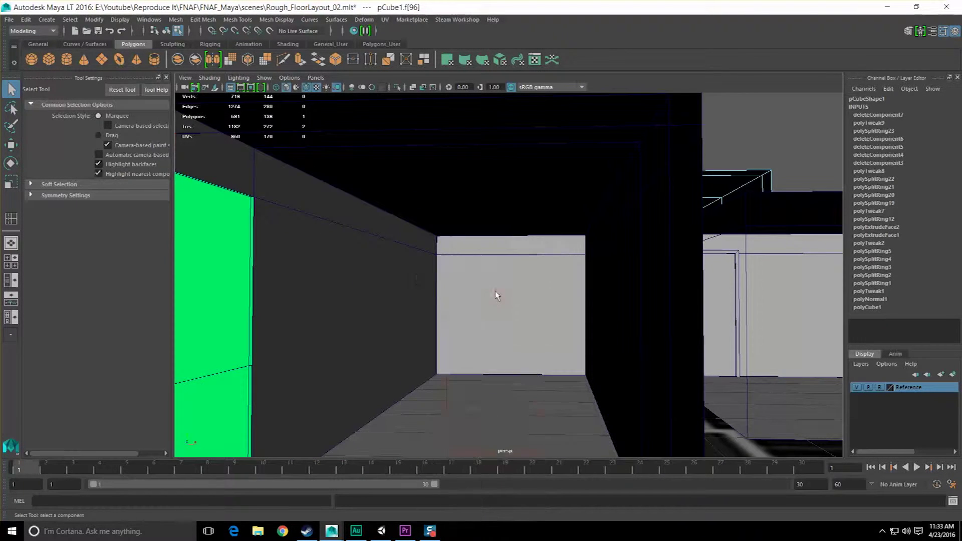
scroll(504, 306, up, 6)
click(512, 303)
shift+click(506, 210)
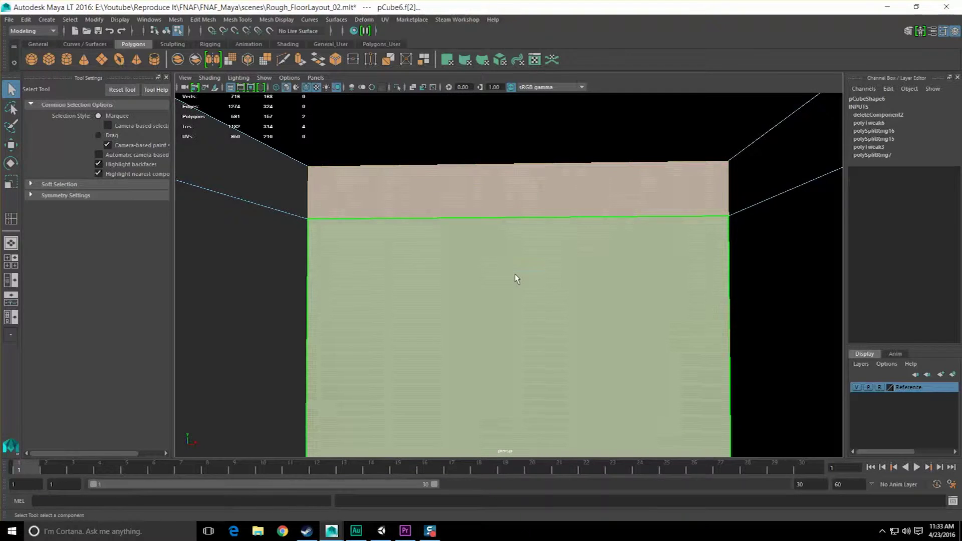
key(Delete)
- Delete the two end wall faces of the west hallway where it meets the dining area
alt+drag(516, 279, 595, 325)
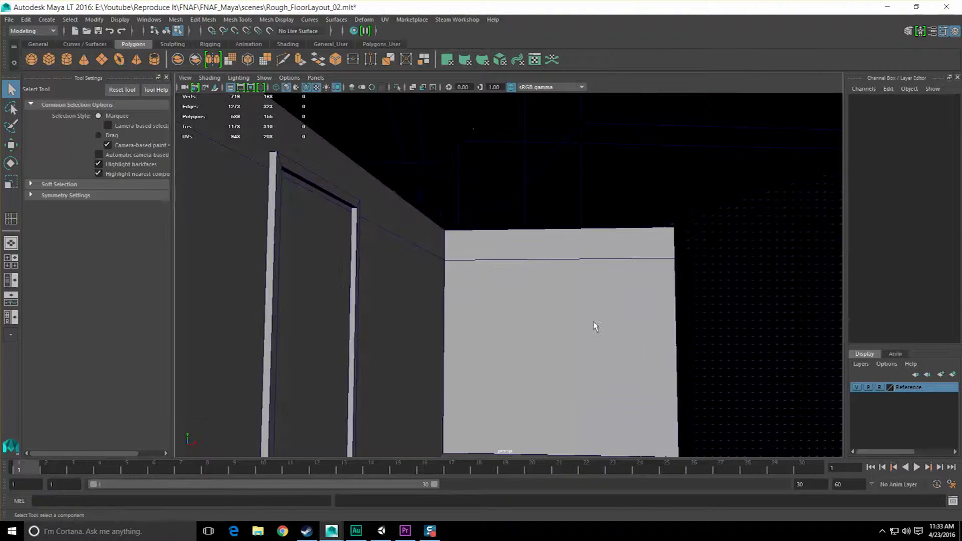
click(581, 301)
right_drag(558, 270, 556, 303)
click(545, 252)
shift+click(556, 316)
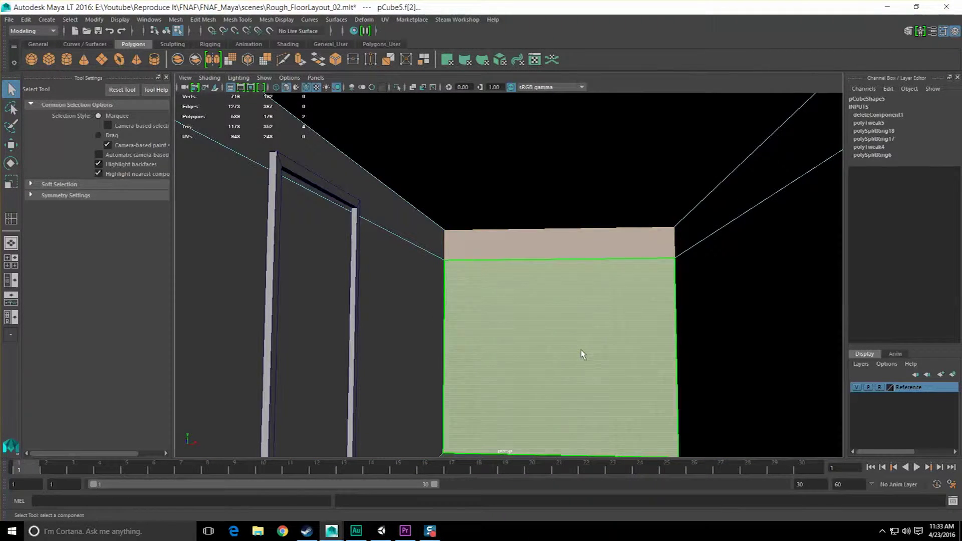
key(Delete)
- Examine the opened hallways and the dining area from above
scroll(581, 350, down, 5)
alt+drag(584, 346, 588, 376)
alt+middle_drag(588, 376, 500, 323)
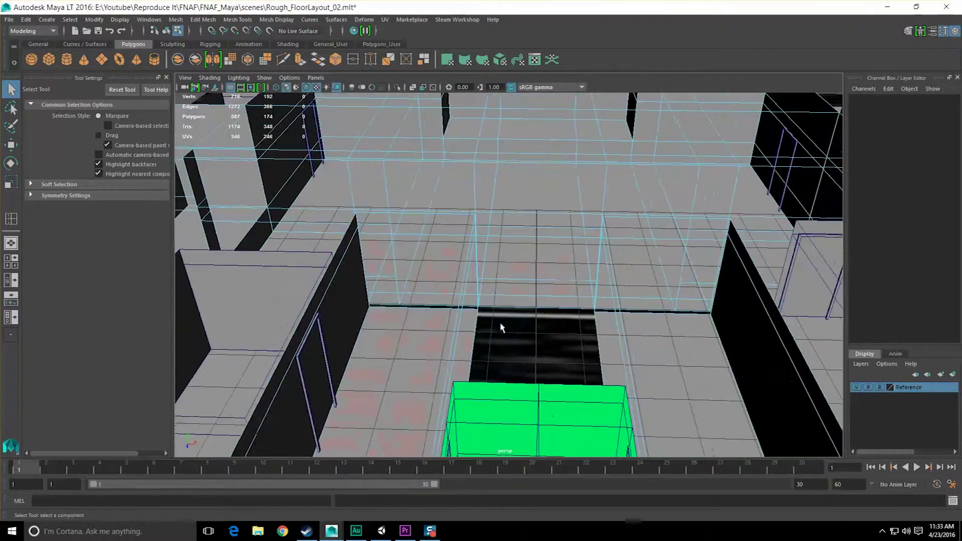
alt+drag(500, 327, 543, 247)
scroll(498, 334, down, 5)
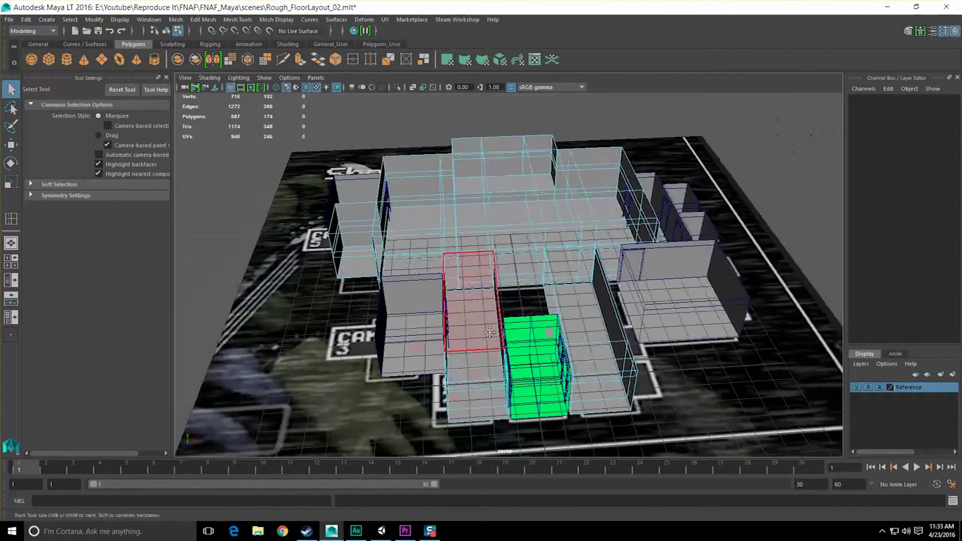
alt+middle_drag(498, 335, 508, 307)
alt+drag(508, 308, 515, 307)
scroll(515, 307, up, 6)
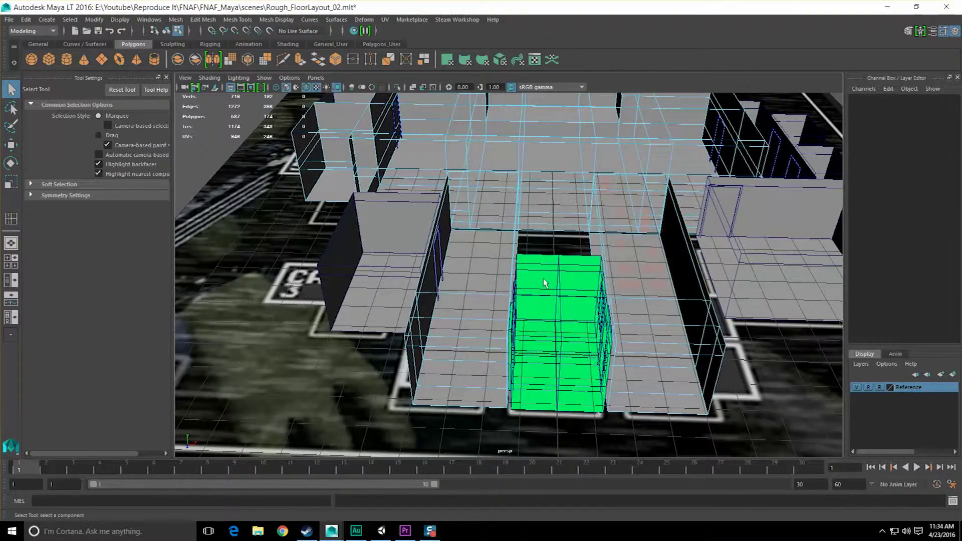
- Assign the existing phong1 material to the green office room between the two hallways
scroll(547, 280, up, 5)
alt+drag(548, 290, 483, 290)
scroll(483, 289, down, 5)
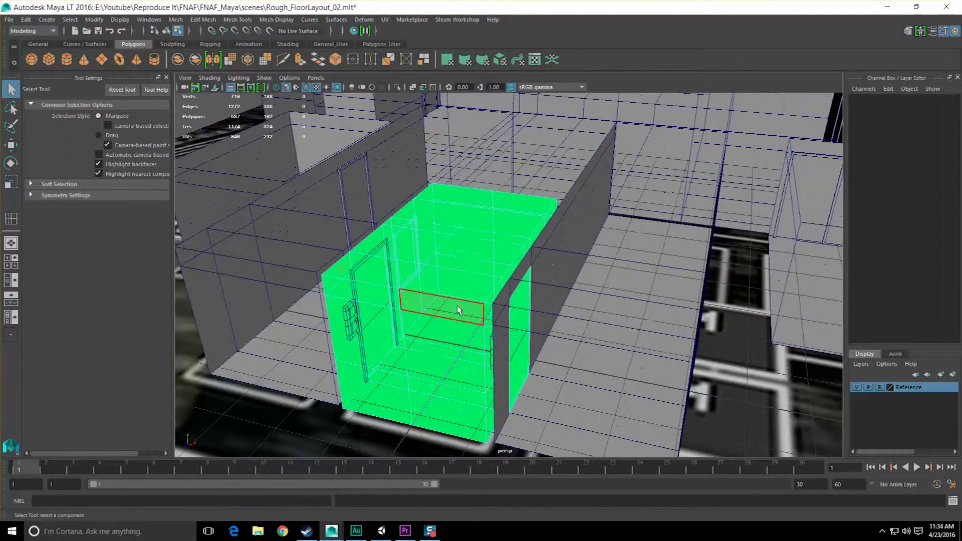
key(F8)
right_drag(455, 264, 456, 283)
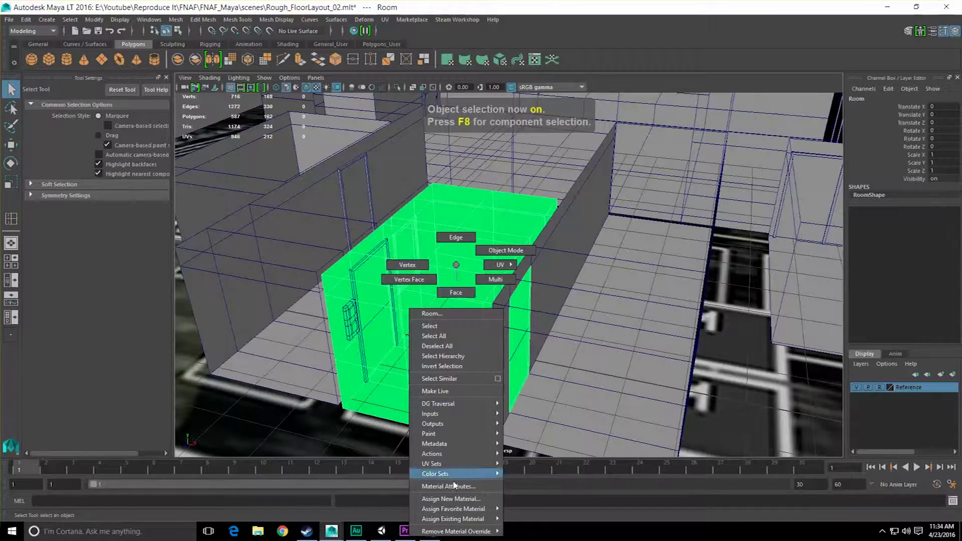
right_drag(454, 484, 463, 518)
right_drag(536, 521, 526, 529)
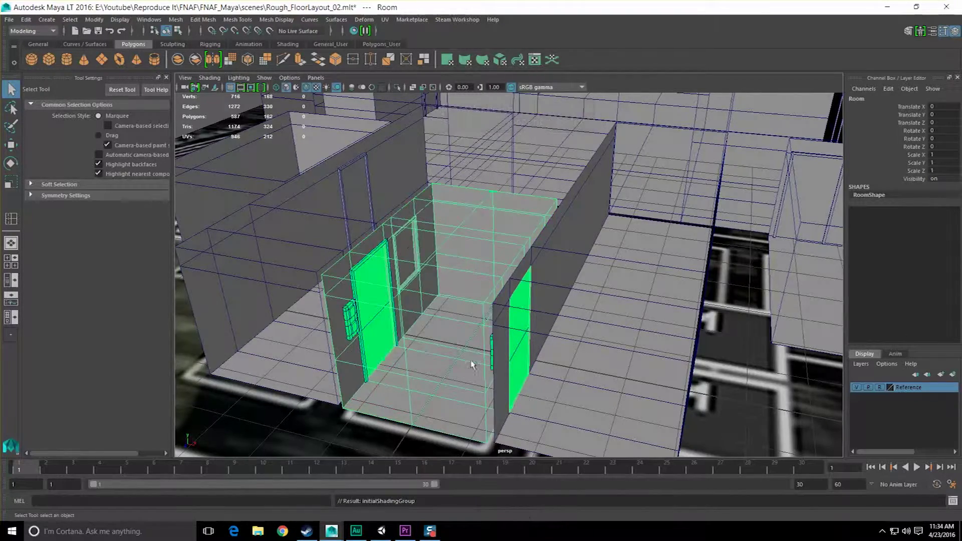
- Select the office together with its doors and surrounding pieces, assign them the existing phong1 material, and clear the selection
mouse_move(471, 363)
alt+mouse_down()
mouse_move(539, 360)
mouse_move(478, 370)
alt+mouse_up()
scroll(492, 359, down, 5)
drag(459, 217, 596, 380)
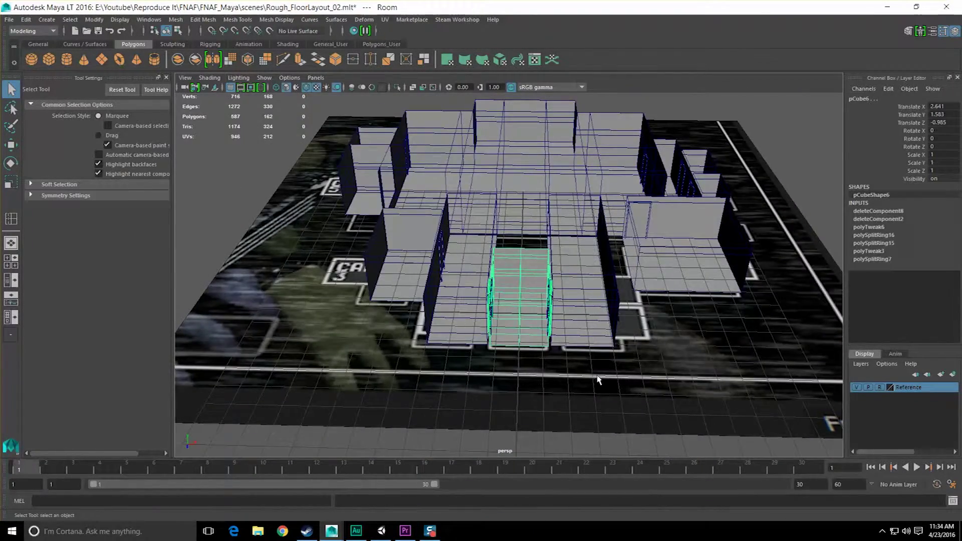
scroll(588, 371, up, 3)
right_drag(541, 264, 541, 484)
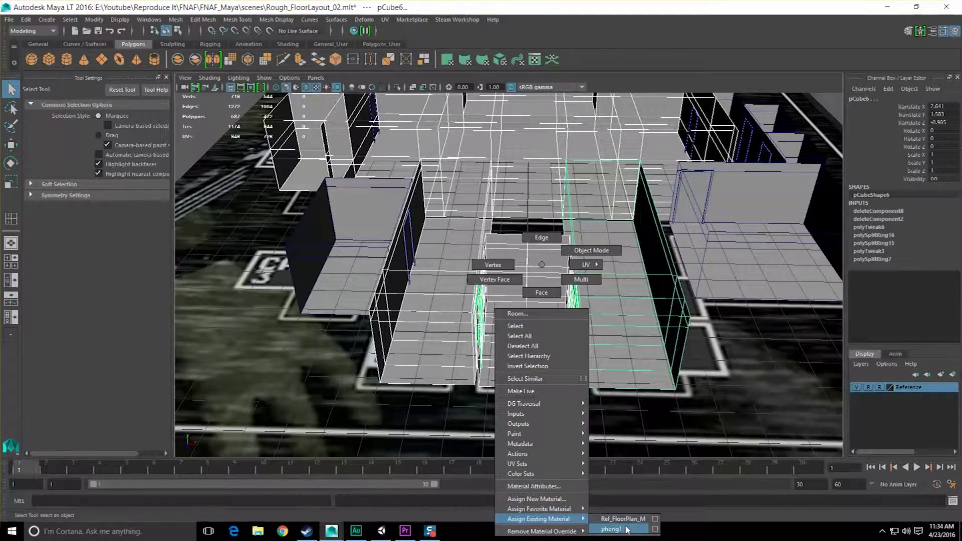
right_drag(626, 529, 626, 529)
click(629, 414)
- Inspect the layout from above and look down the west hallway into the dining area
scroll(504, 287, up, 3)
alt+drag(505, 287, 555, 350)
scroll(575, 378, down, 5)
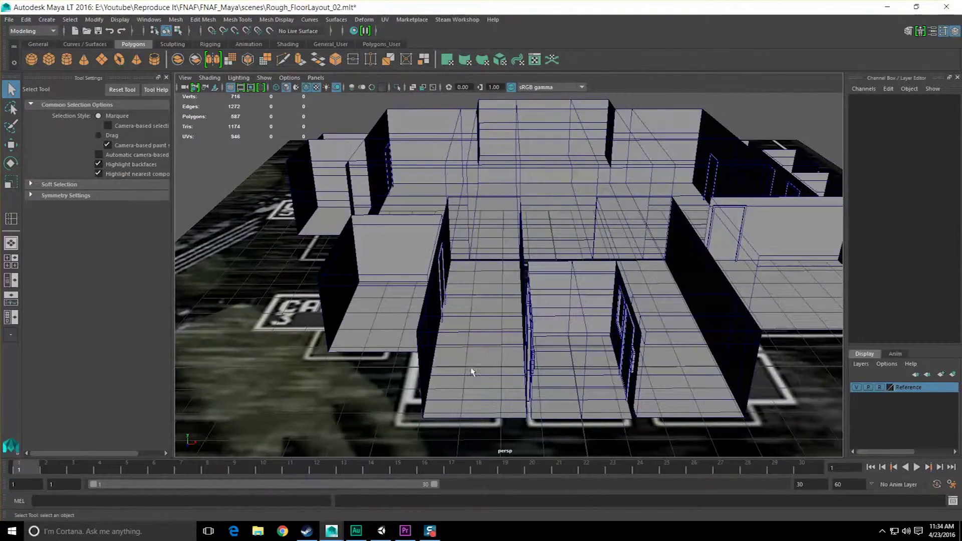
alt+drag(471, 371, 450, 332)
alt+drag(419, 373, 383, 352)
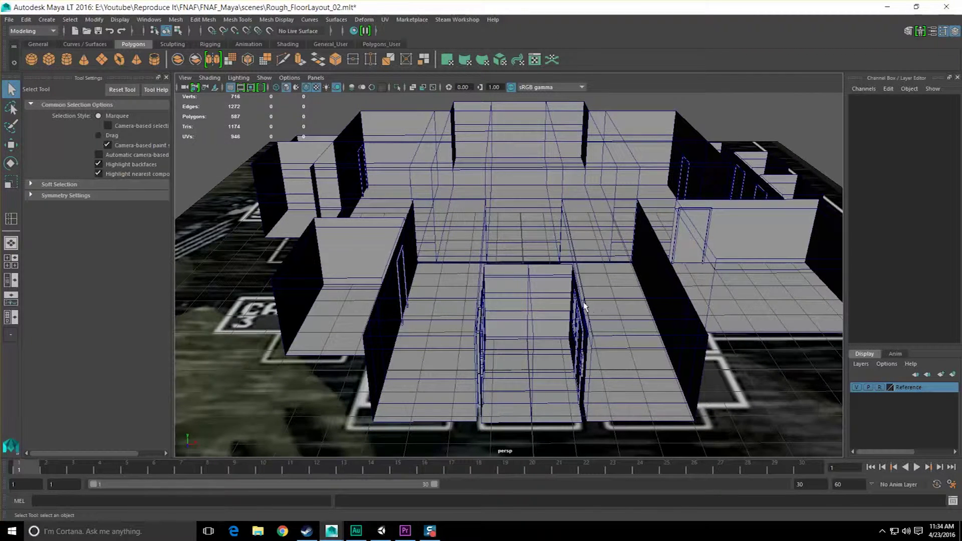
scroll(542, 288, down, 3)
alt+middle_drag(476, 286, 517, 317)
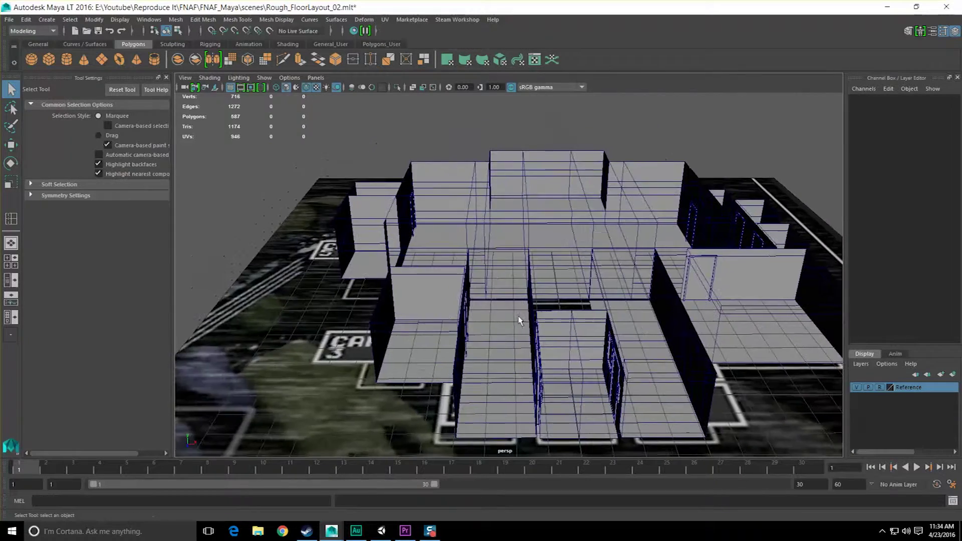
scroll(519, 325, up, 4)
alt+drag(520, 326, 521, 320)
alt+middle_drag(521, 316, 534, 352)
scroll(535, 352, up, 3)
alt+drag(535, 352, 534, 339)
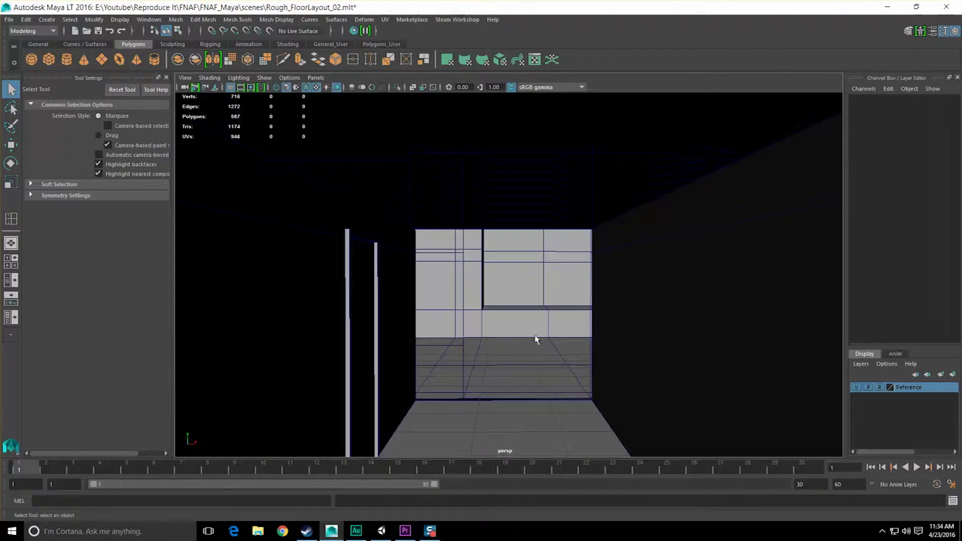
- Delete the three stacked dining area wall faces on the outer side of the west hallway opening
scroll(534, 339, up, 3)
alt+middle_drag(442, 301, 473, 288)
click(456, 228)
alt+drag(505, 258, 657, 249)
right_drag(598, 219, 598, 247)
click(592, 212)
shift+click(591, 279)
shift+click(592, 400)
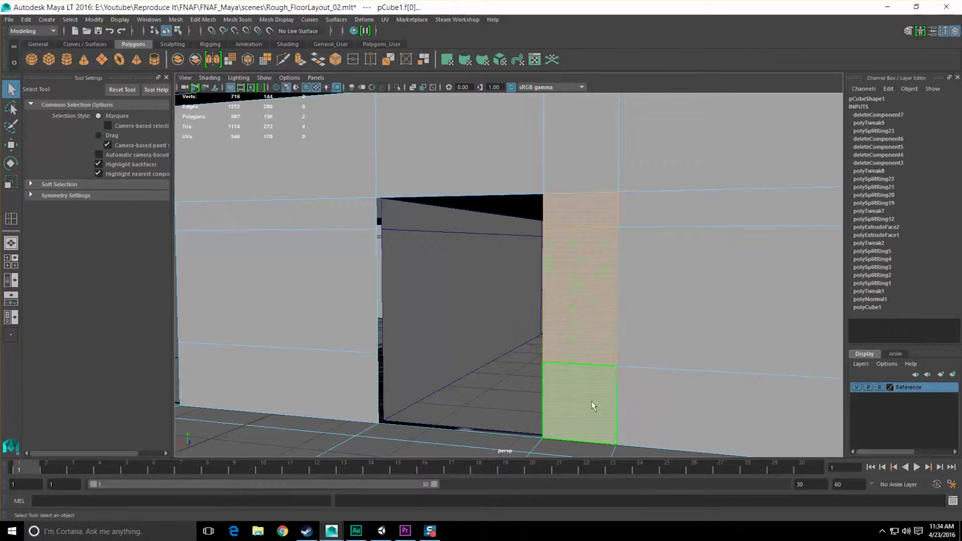
key(Delete)
- Delete the three stacked dining area wall faces on the outer side of the east hallway opening
alt+drag(368, 293, 485, 287)
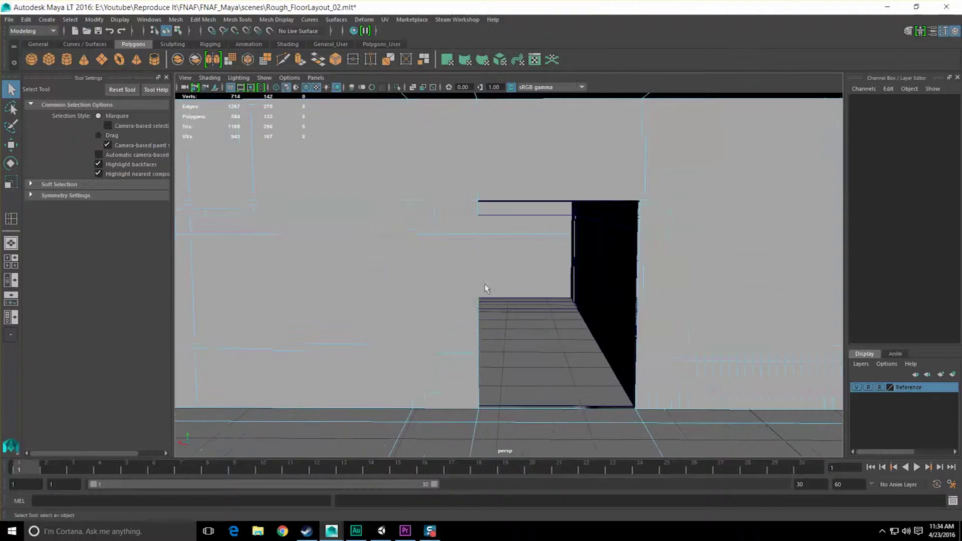
click(444, 216)
shift+click(446, 274)
shift+click(446, 388)
key(Delete)
alt+drag(523, 367, 455, 337)
scroll(454, 333, up, 2)
scroll(455, 334, down, 5)
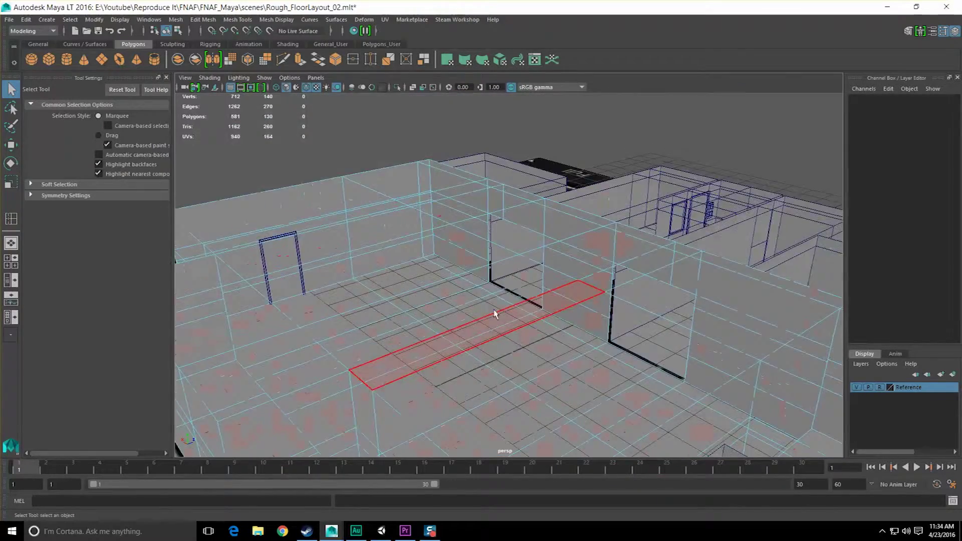
- Select the border edges at the open end of the east hallway and snap them to the dining area wall to close the gap
alt+drag(638, 341, 508, 336)
scroll(508, 340, up, 3)
alt+middle_drag(601, 370, 502, 299)
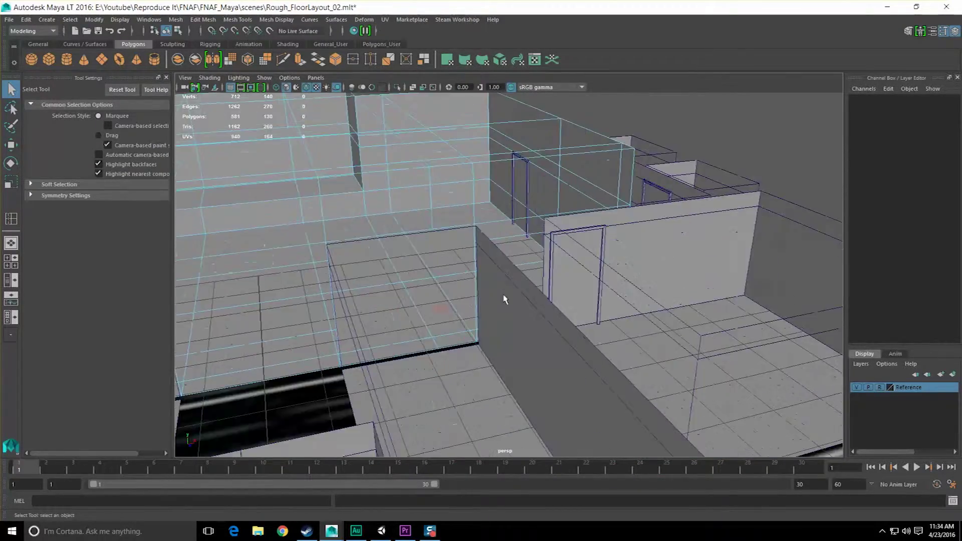
alt+drag(502, 298, 588, 317)
click(588, 317)
mouse_move(588, 264)
right_down()
mouse_move(588, 312)
mouse_move(585, 282)
right_up()
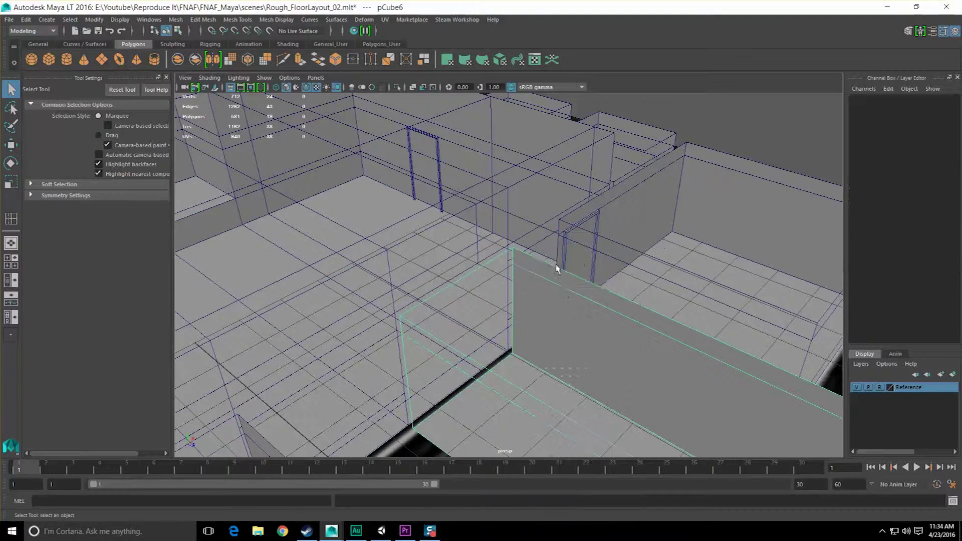
click(511, 302)
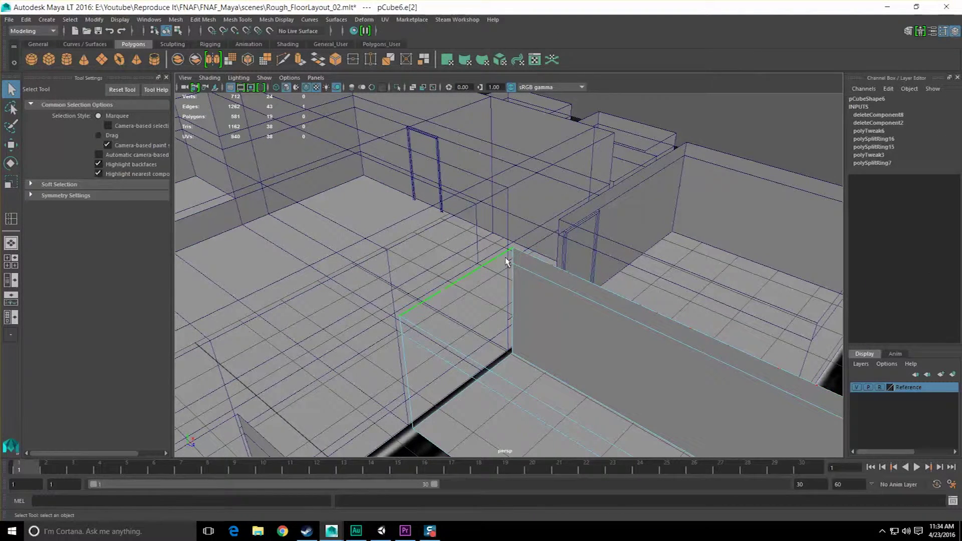
double_click(505, 257)
key(w)
alt+drag(531, 335, 500, 332)
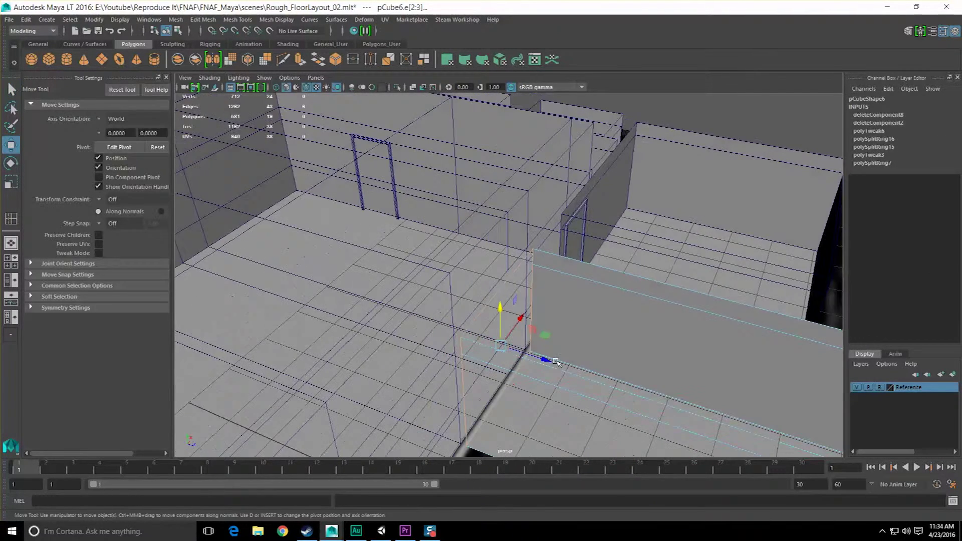
alt+drag(546, 361, 603, 335)
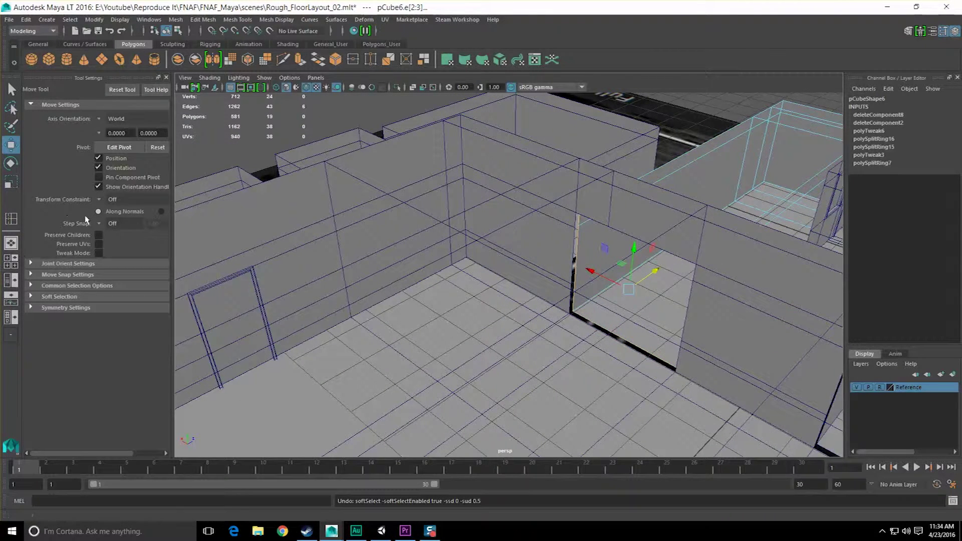
click(49, 296)
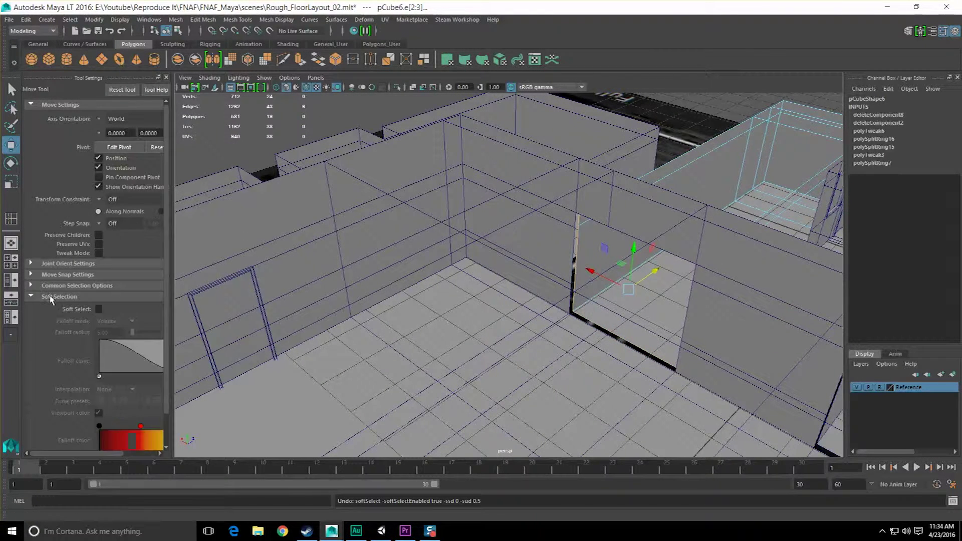
click(55, 297)
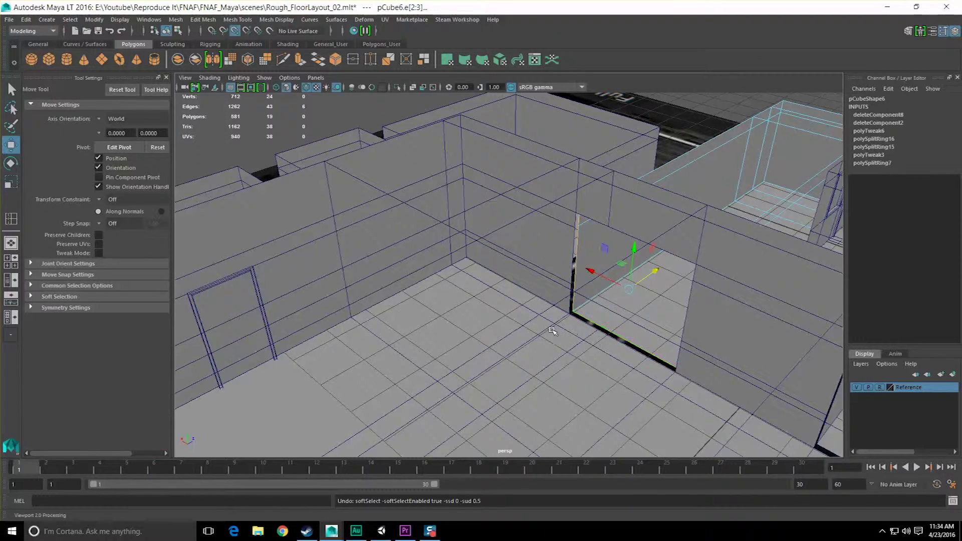
alt+middle_drag(572, 316, 353, 281)
alt+drag(445, 280, 492, 292)
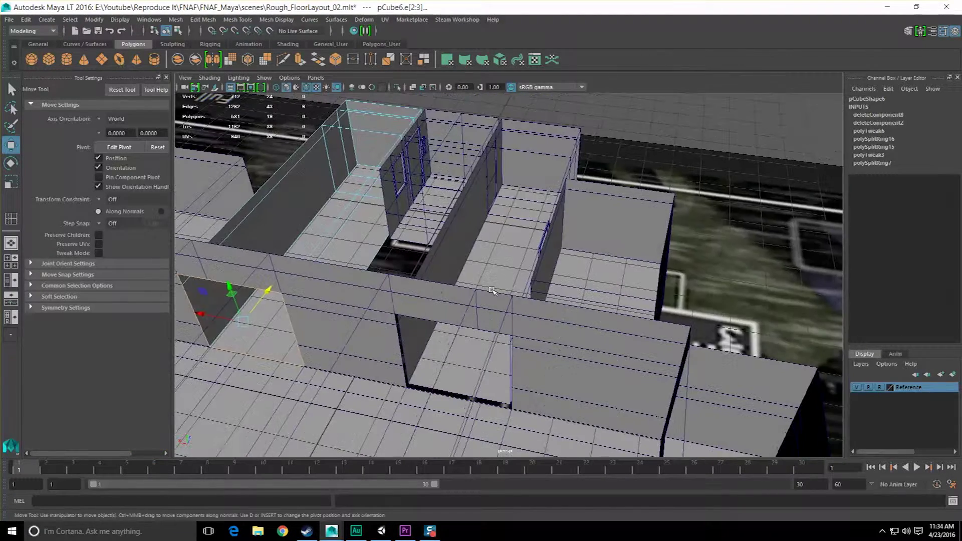
- Snap the border edges at the west hallway's open end to the dining area wall, then return to object selection and deselect
click(495, 254)
scroll(495, 255, up, 2)
right_drag(494, 258, 481, 257)
click(494, 231)
click(428, 415)
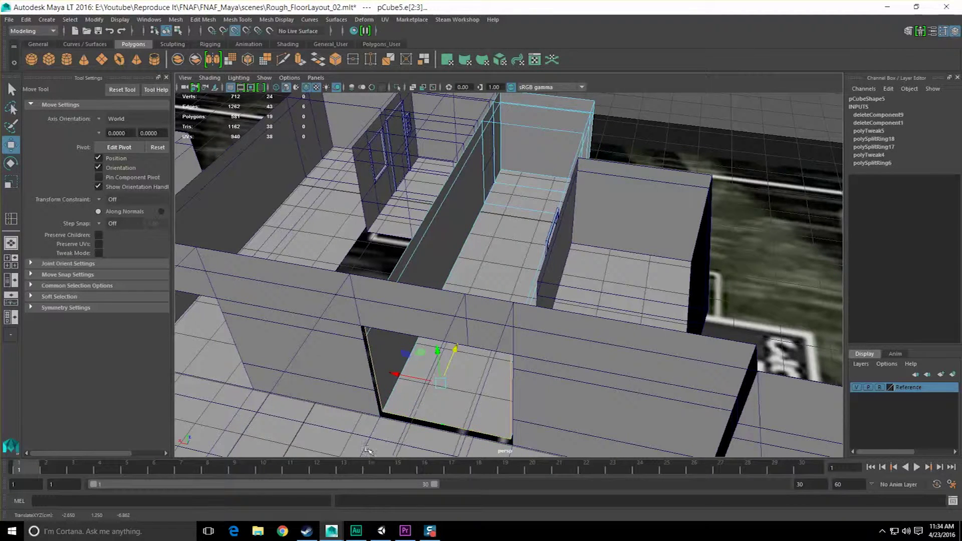
alt+drag(378, 422, 398, 399)
key(F8)
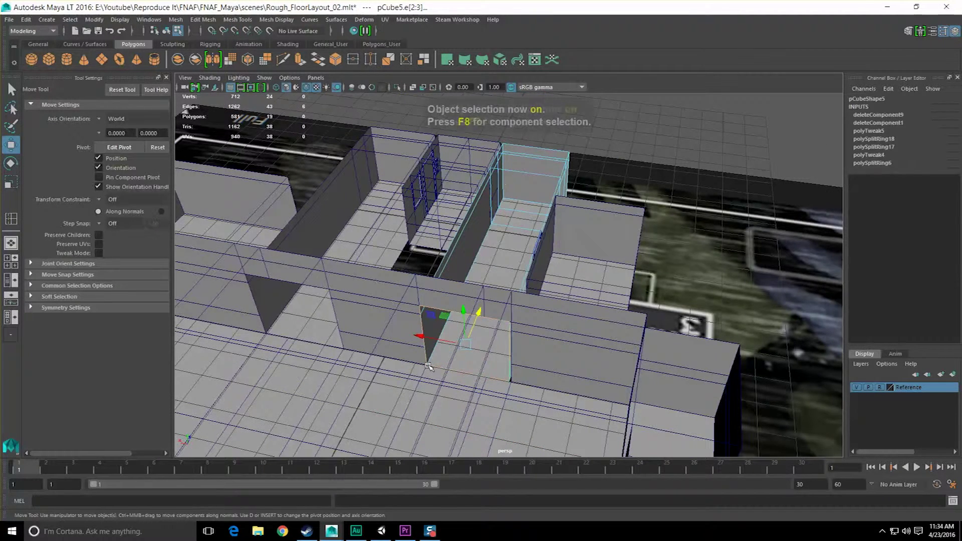
click(428, 366)
alt+drag(428, 366, 615, 301)
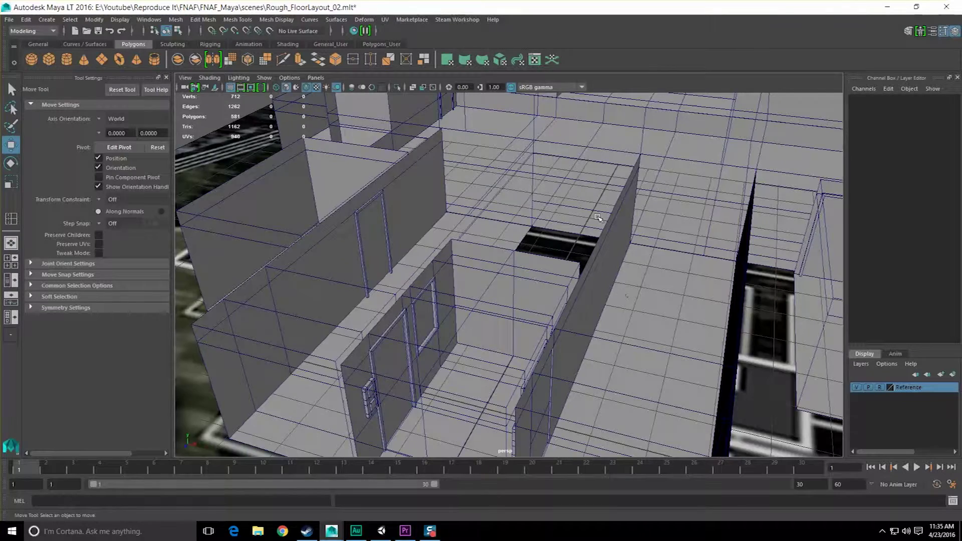
- Examine from several angles how the dining area joins both hallways, with the dining area mesh selected
alt+drag(597, 217, 546, 321)
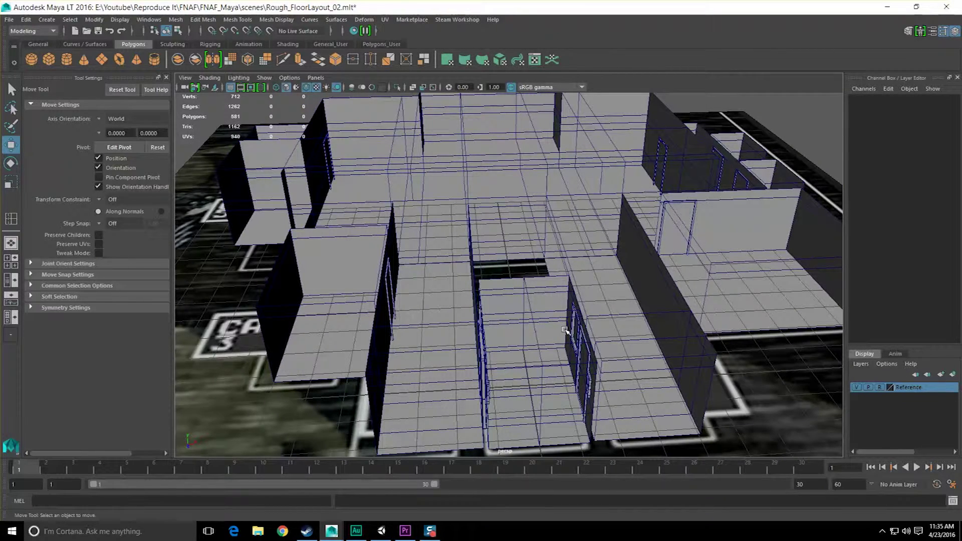
alt+drag(578, 294, 386, 260)
key(q)
click(316, 278)
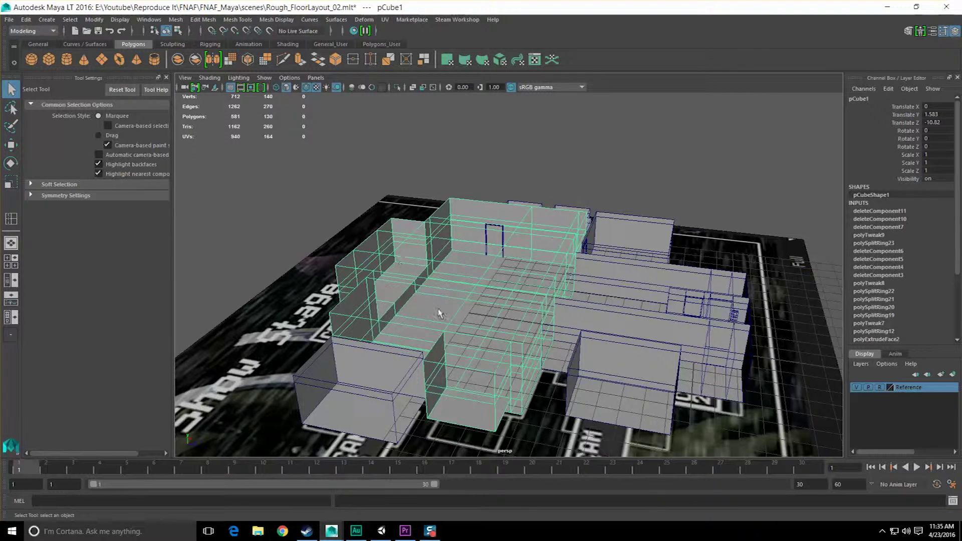
alt+drag(415, 257, 455, 298)
scroll(456, 298, up, 3)
alt+middle_drag(454, 332, 486, 279)
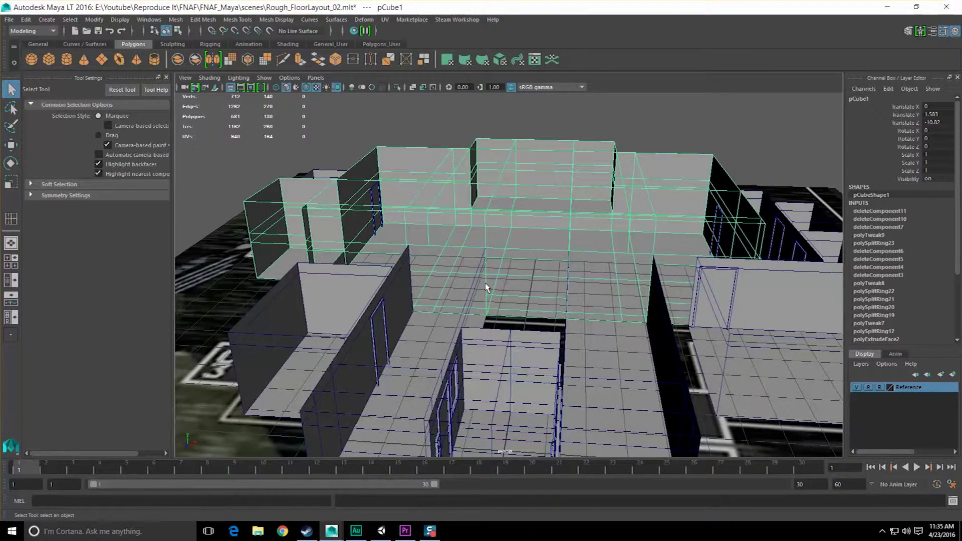
alt+middle_drag(414, 337, 558, 307)
alt+drag(558, 307, 504, 316)
scroll(505, 317, up, 2)
alt+middle_drag(481, 330, 528, 312)
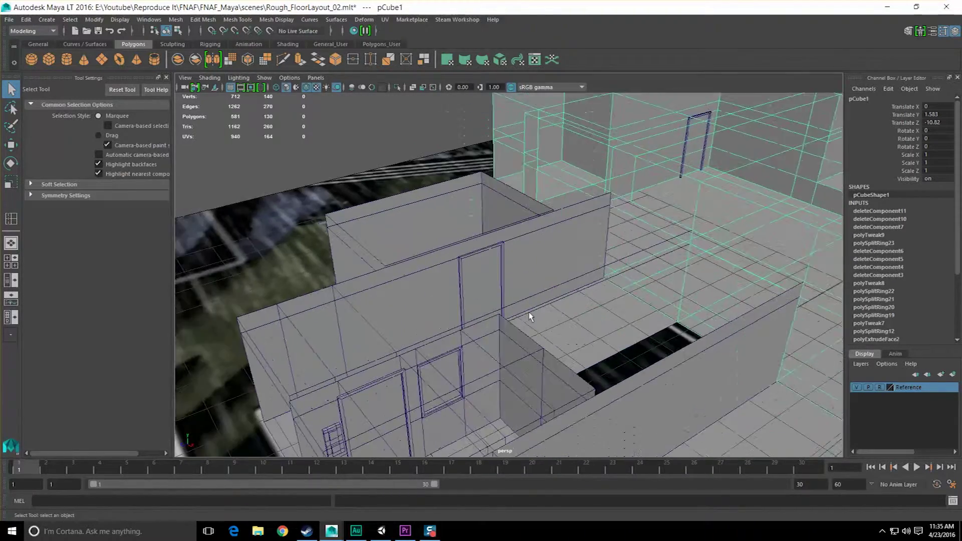
alt+drag(466, 313, 495, 333)
scroll(536, 311, up, 2)
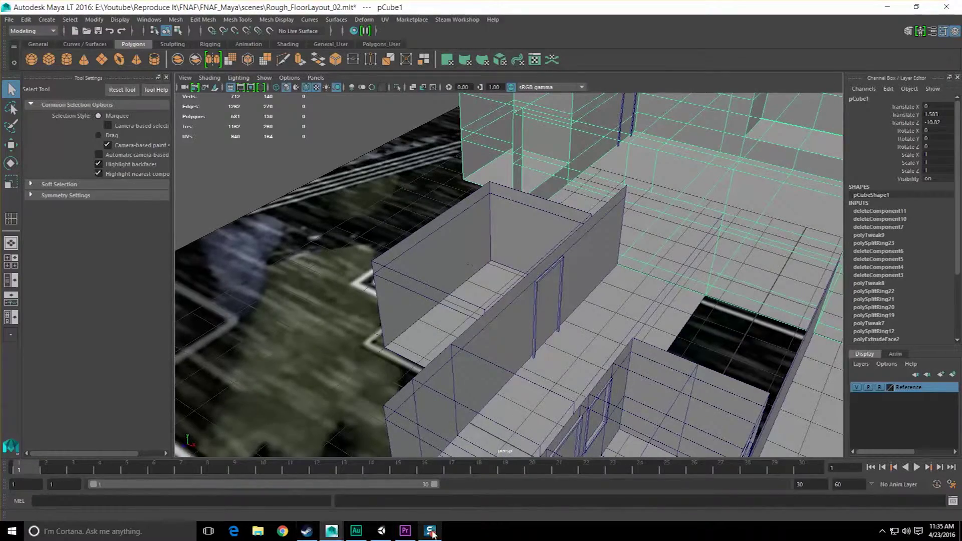
alt+middle_drag(548, 368, 511, 377)
alt+drag(540, 360, 519, 332)
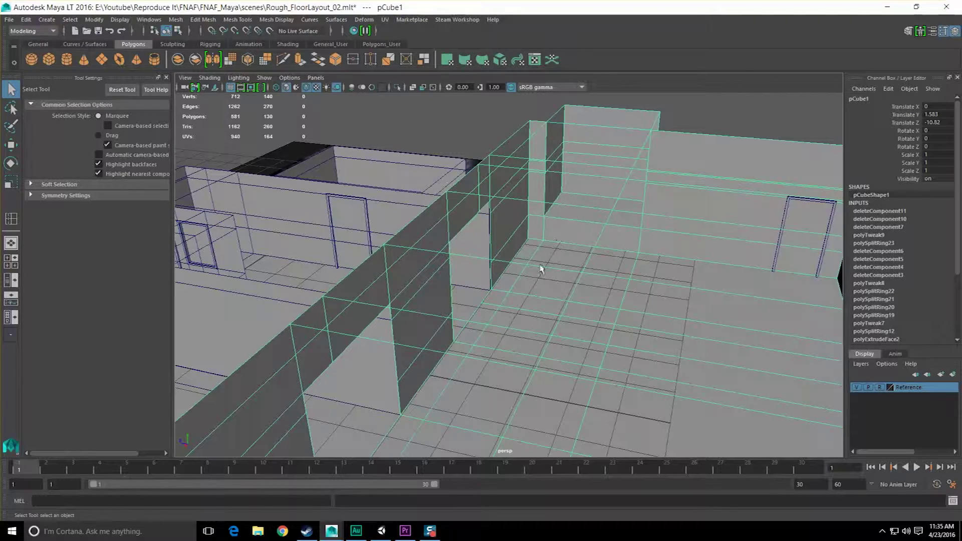
- Select the side room beside the west hallway and inspect the hallway's length and the overall layout
alt+drag(329, 277, 472, 329)
click(484, 294)
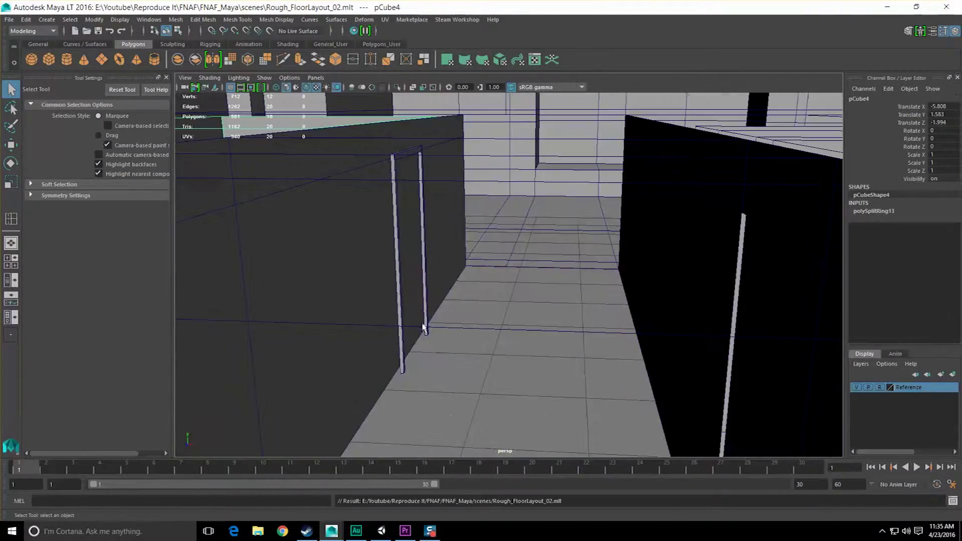
alt+drag(425, 326, 444, 336)
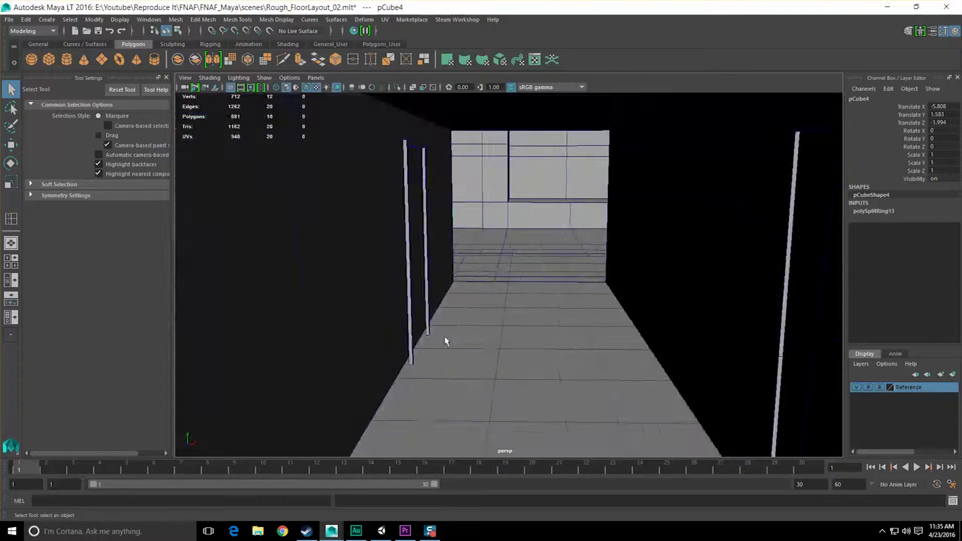
scroll(443, 336, down, 6)
scroll(444, 342, up, 2)
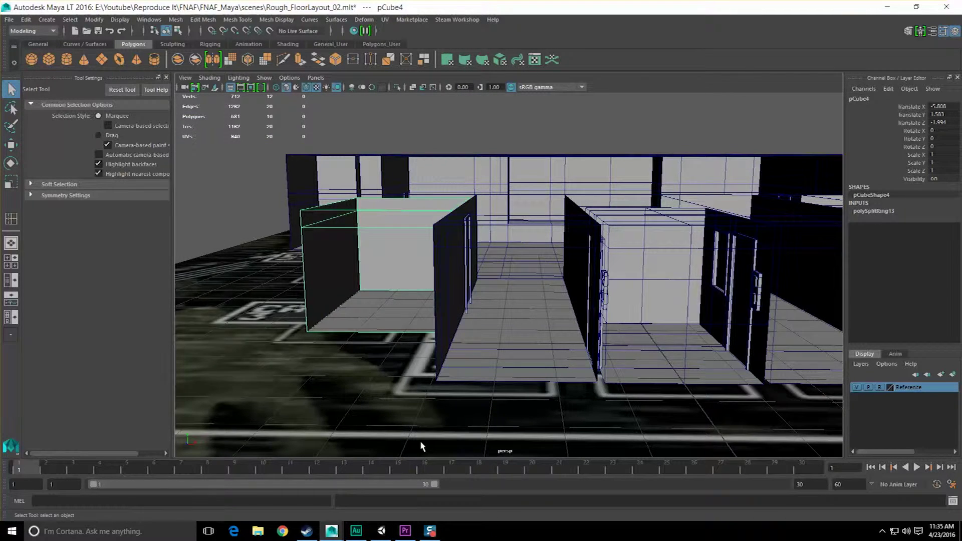
alt+drag(420, 443, 514, 258)
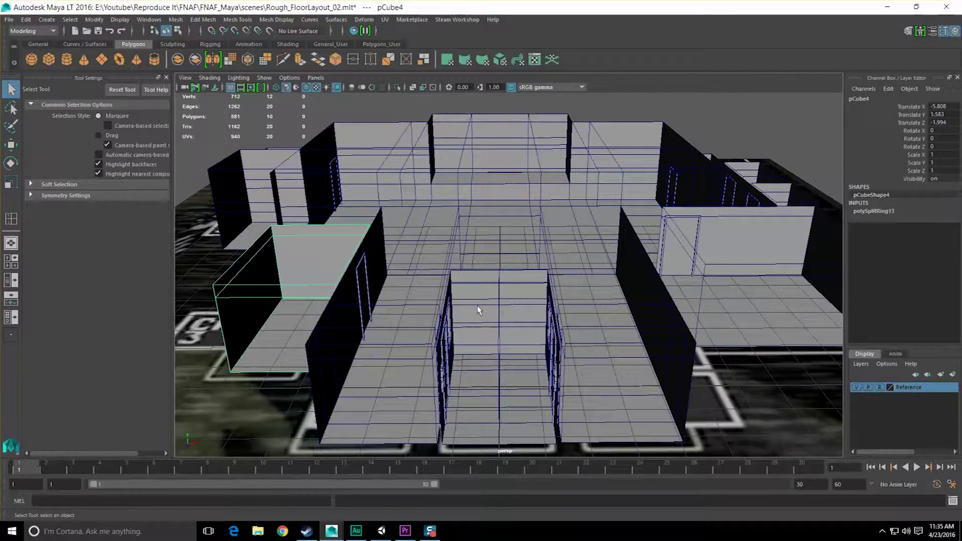
- Switch to Premiere Pro and scrub the game footage around the West Hall camera view for reference
click(406, 532)
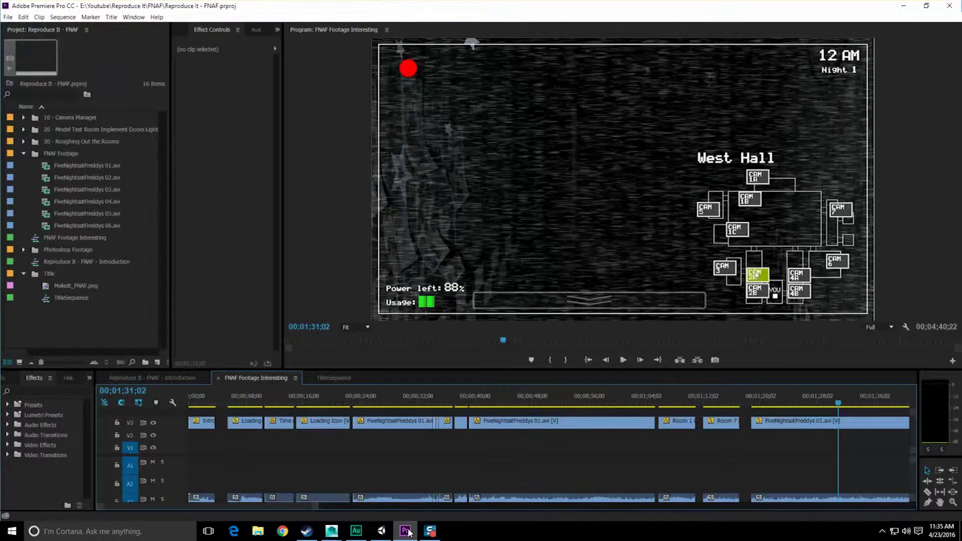
drag(765, 393, 855, 389)
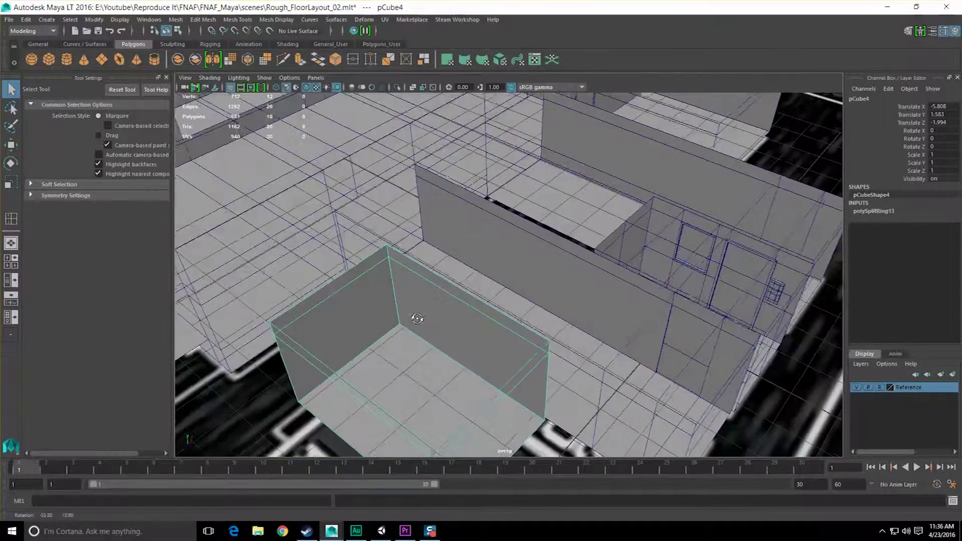
- Insert two edge loops across the side room, one for each side of the doorway to the west hallway
alt+drag(414, 317, 500, 328)
key(F8)
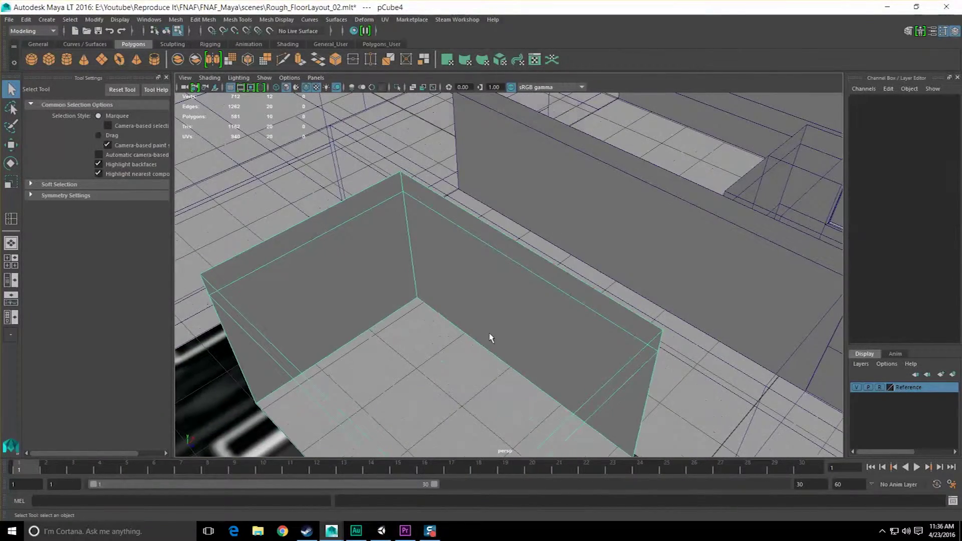
key(F8)
shift+right_drag(454, 286, 428, 303)
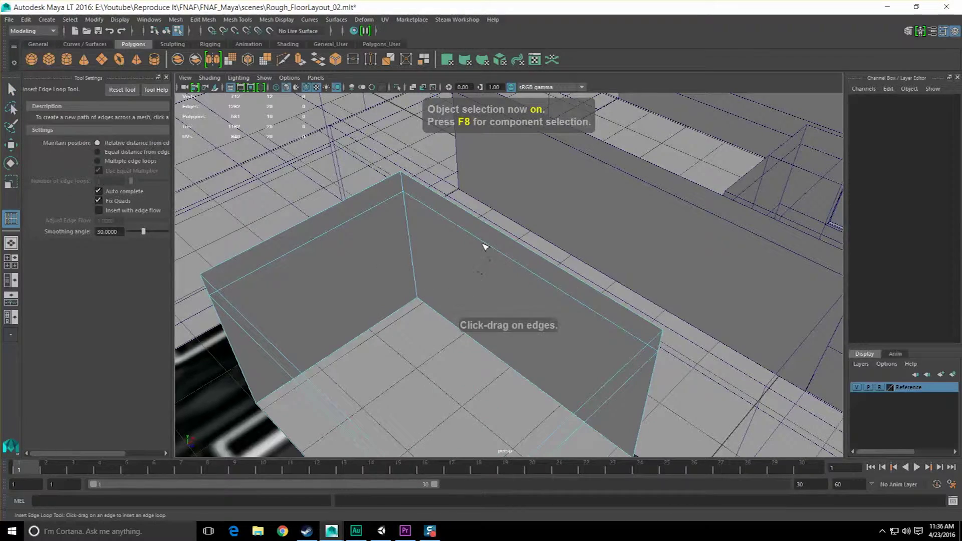
click(549, 286)
- Move the side room's two new edge loops into line with the two sides of the hallway door frame
key(w)
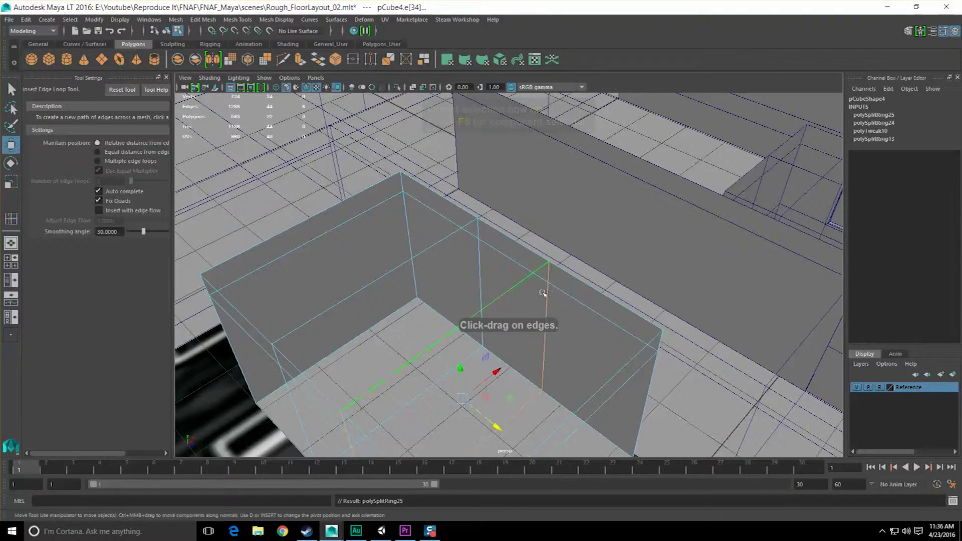
alt+drag(543, 291, 488, 316)
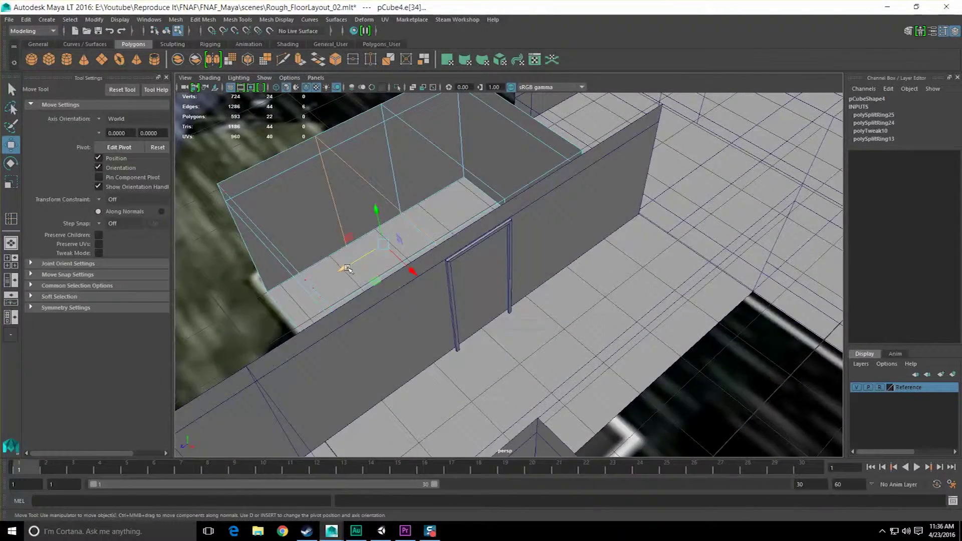
alt+drag(462, 347, 457, 392)
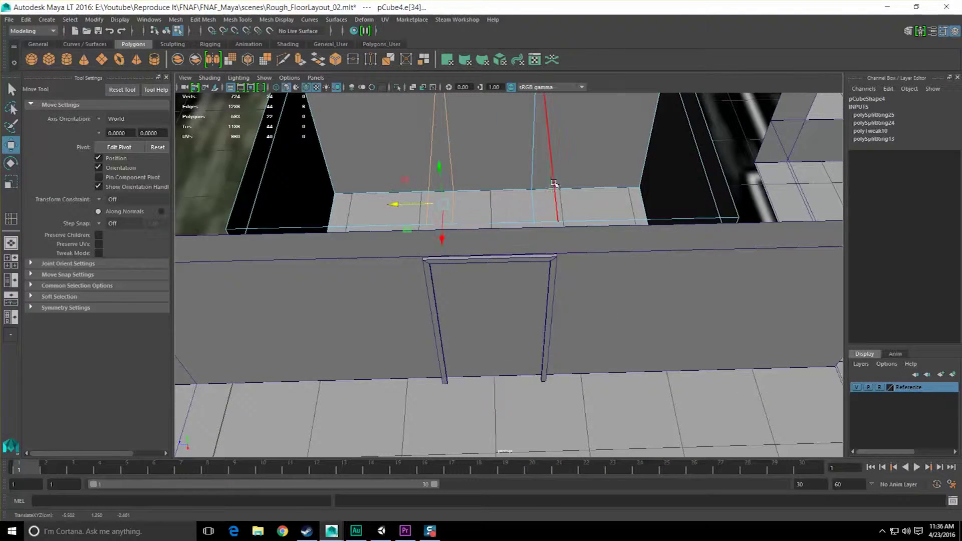
key(q)
scroll(539, 370, down, 3)
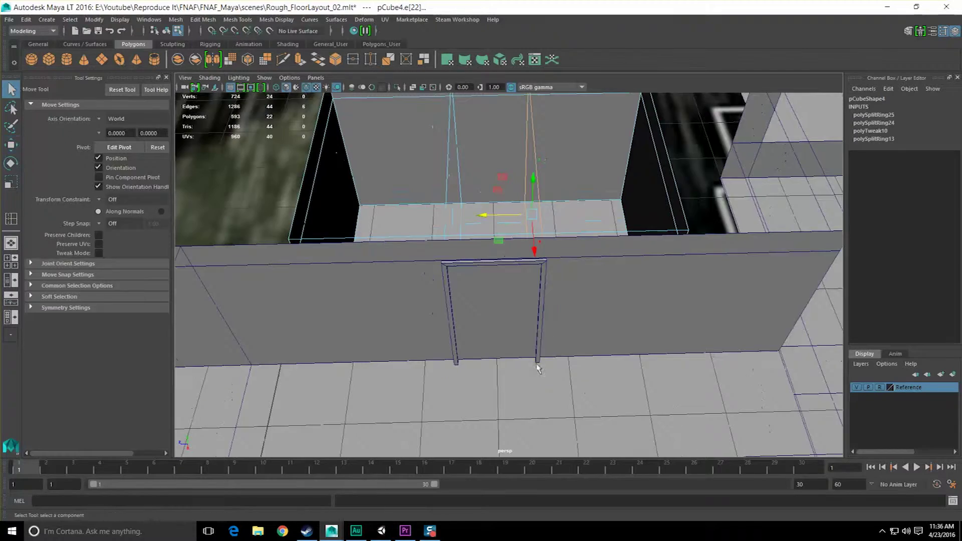
- Try to select and delete the side room wall faces behind the door frame
right_drag(504, 313, 504, 283)
alt+drag(504, 313, 631, 331)
alt+middle_drag(631, 330, 550, 343)
alt+drag(549, 343, 513, 382)
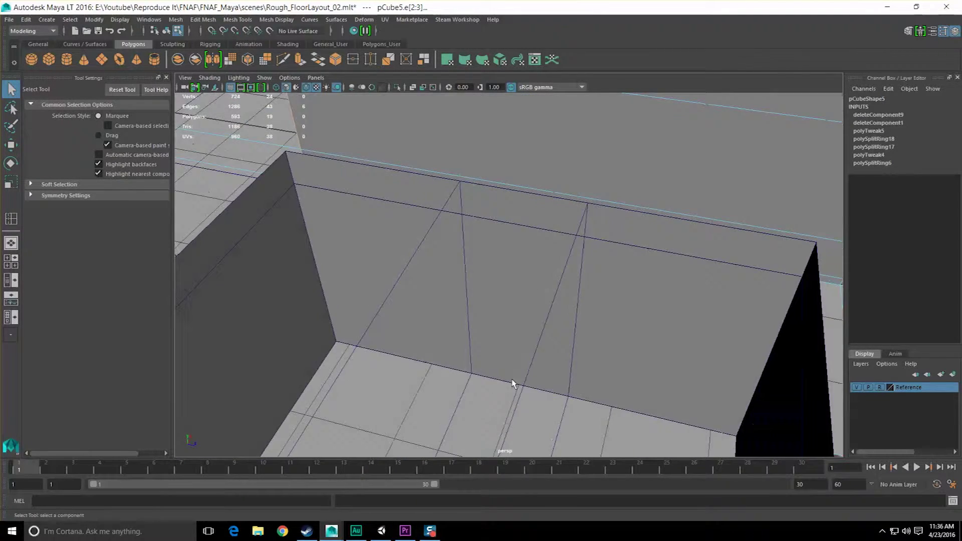
right_drag(523, 266, 526, 295)
click(537, 331)
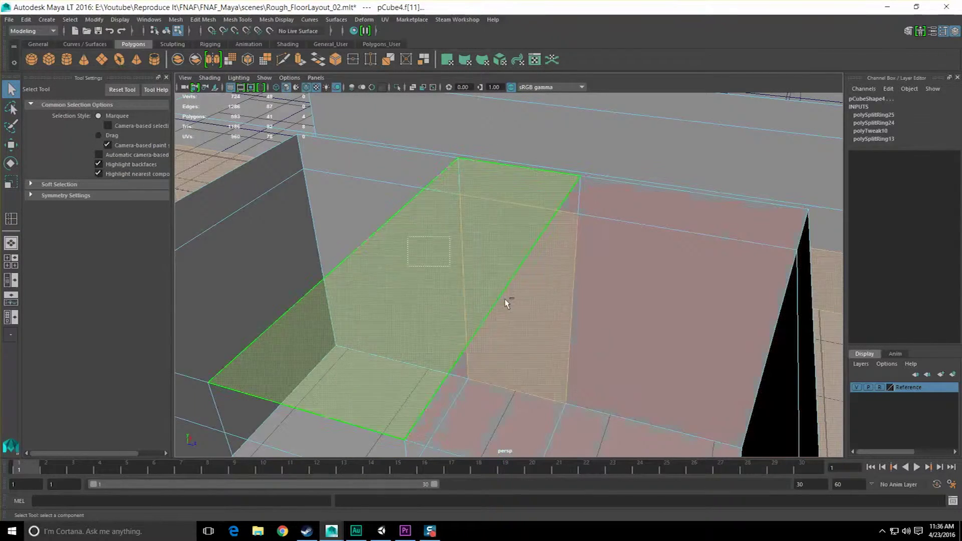
key(Delete)
alt+drag(507, 302, 494, 313)
- Set polygon faces to be selected by Center in the Selection preferences and save the preferences
click(146, 21)
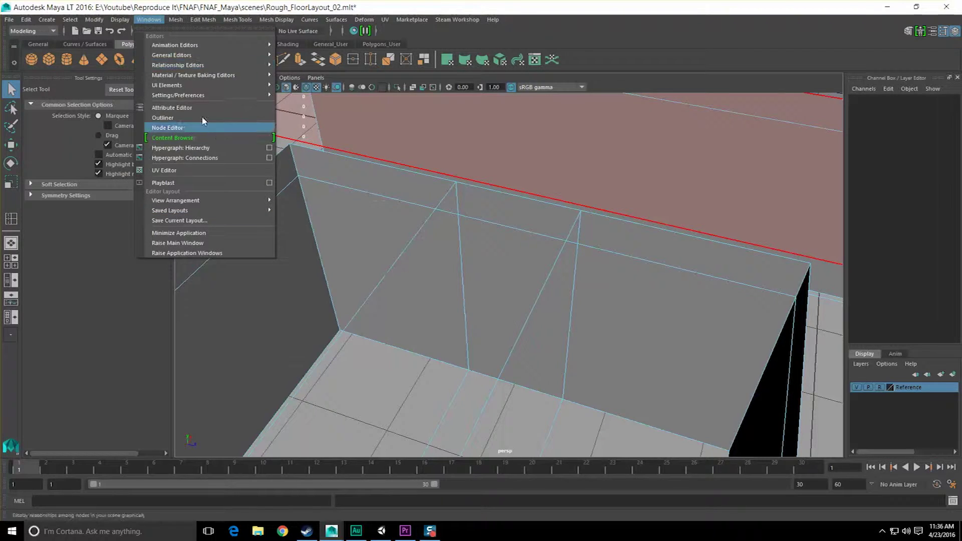
mouse_move(205, 95)
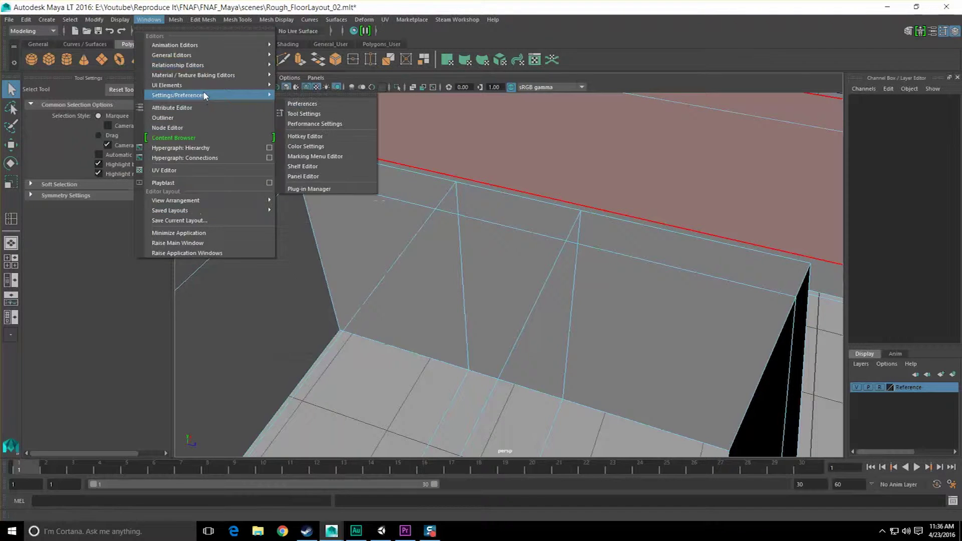
click(309, 108)
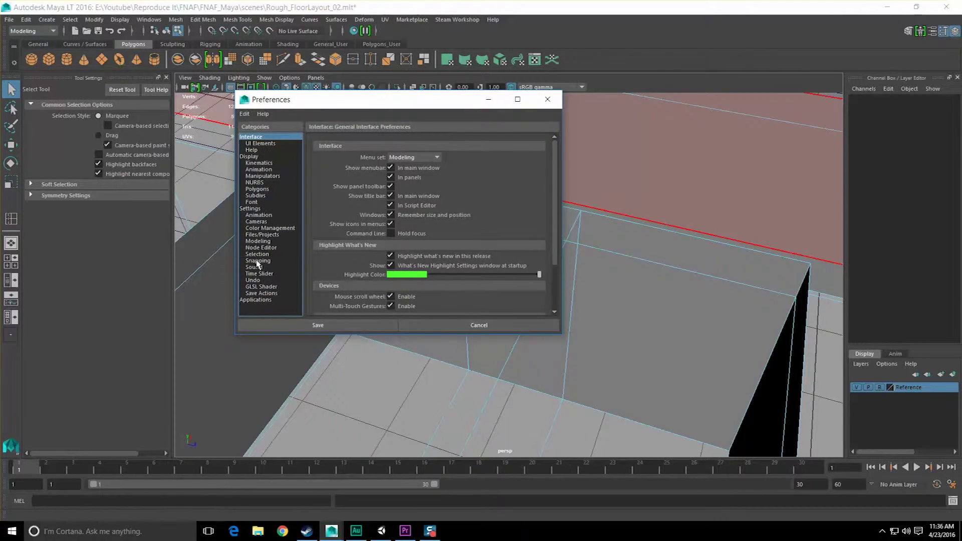
click(257, 254)
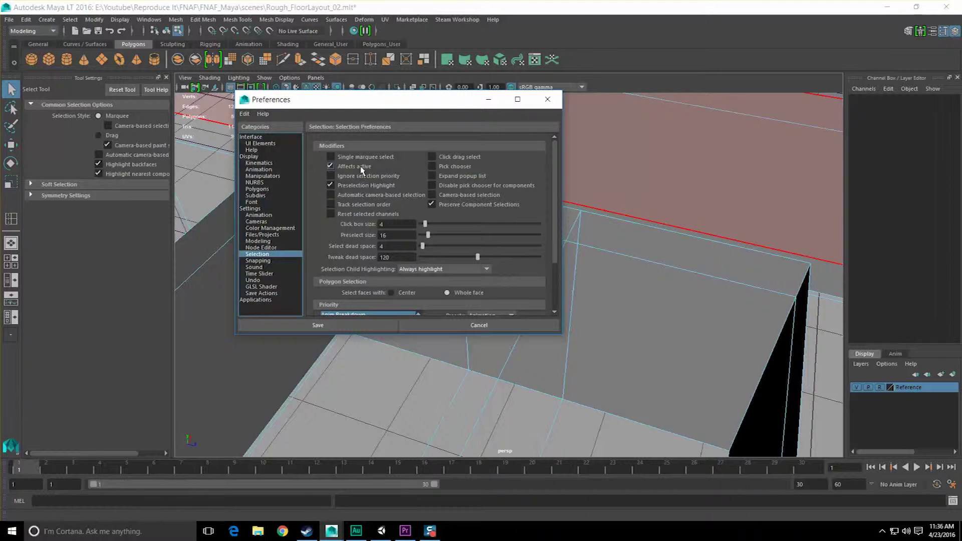
scroll(379, 274, down, 2)
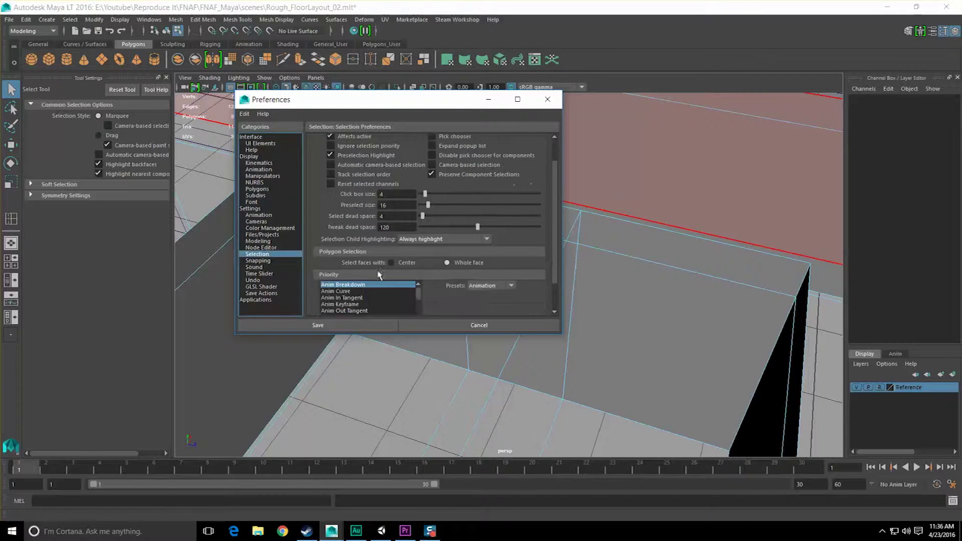
scroll(444, 208, up, 2)
scroll(452, 209, down, 3)
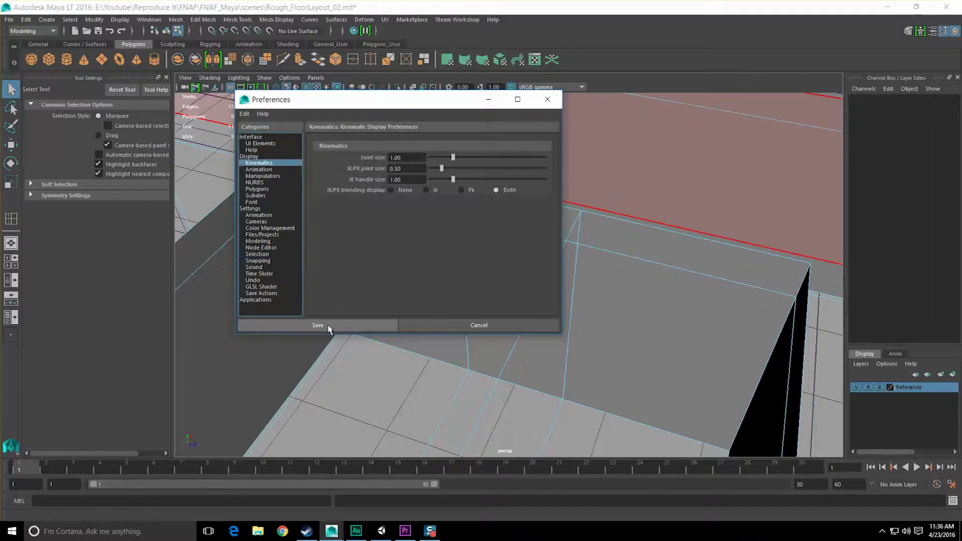
click(317, 325)
- Try to delete the wall faces between the side room and the west hallway
right_drag(488, 263, 489, 290)
drag(489, 289, 516, 324)
mouse_move(516, 324)
alt+mouse_down()
mouse_move(502, 329)
mouse_move(551, 300)
mouse_move(492, 295)
mouse_move(554, 289)
mouse_move(581, 334)
mouse_move(450, 331)
mouse_move(573, 366)
mouse_move(498, 366)
mouse_move(601, 368)
mouse_move(481, 325)
mouse_move(500, 329)
alt+mouse_up()
key(Delete)
scroll(455, 333, up, 5)
scroll(455, 332, down, 5)
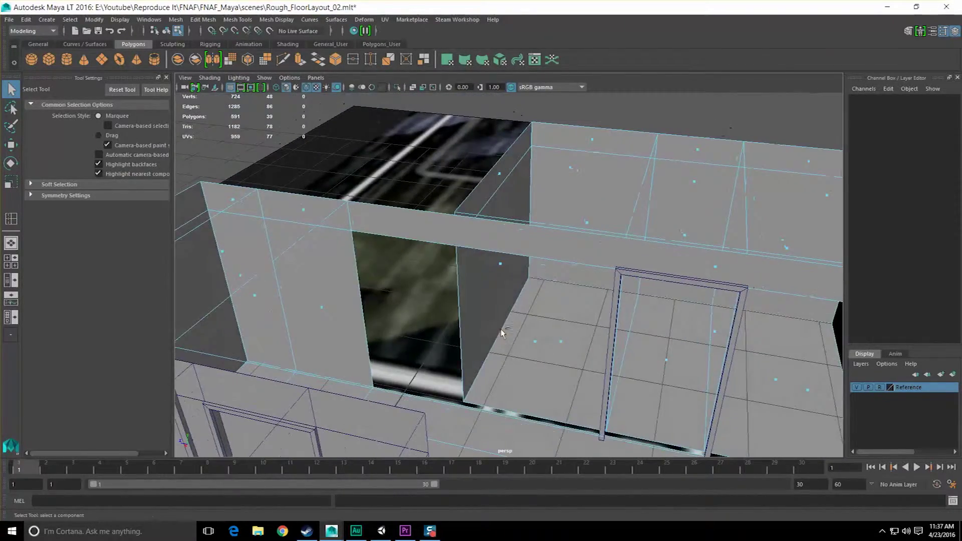
click(500, 329)
alt+right_drag(522, 333, 483, 317)
alt+drag(483, 318, 451, 332)
- Insert two edge loops across the west hallway, one on each side of the side room's door frame
key(F8)
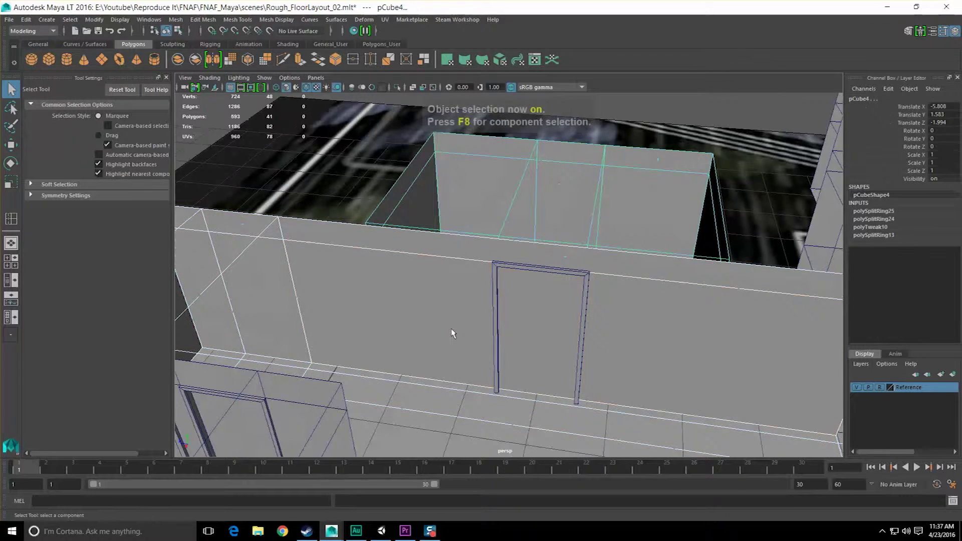
shift+right_drag(436, 296, 447, 285)
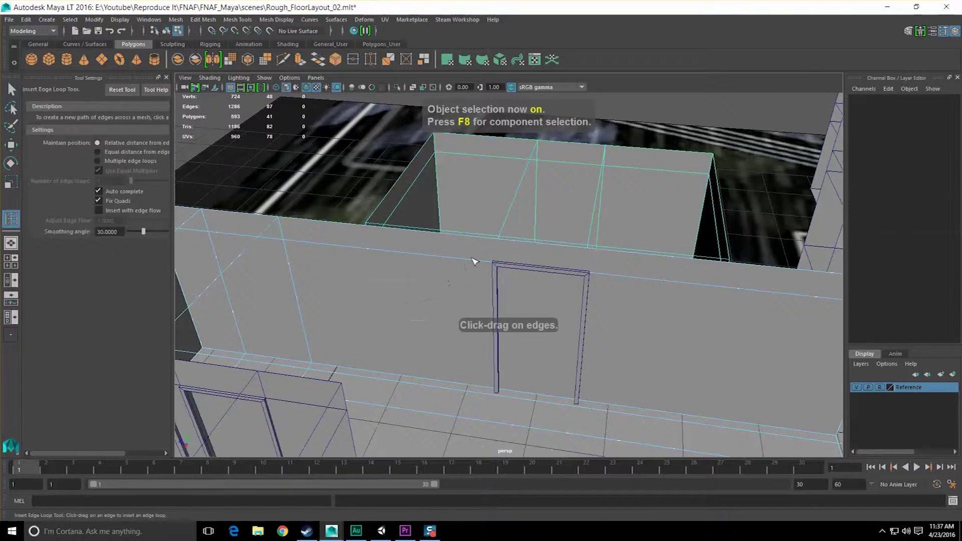
click(474, 260)
click(610, 278)
- Move the west hallway's new edge loops into line with the sides of the door frame
key(w)
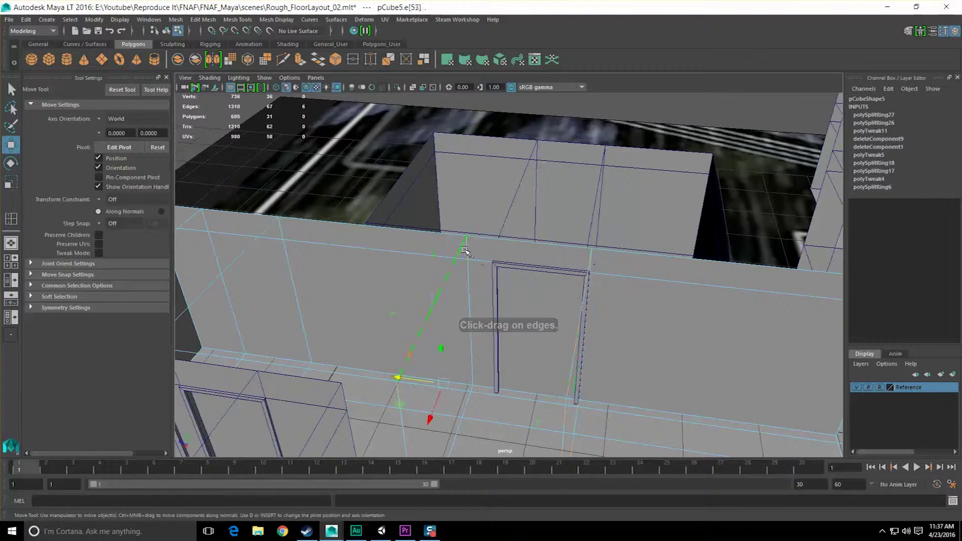
scroll(491, 254, down, 3)
key(q)
scroll(503, 303, up, 2)
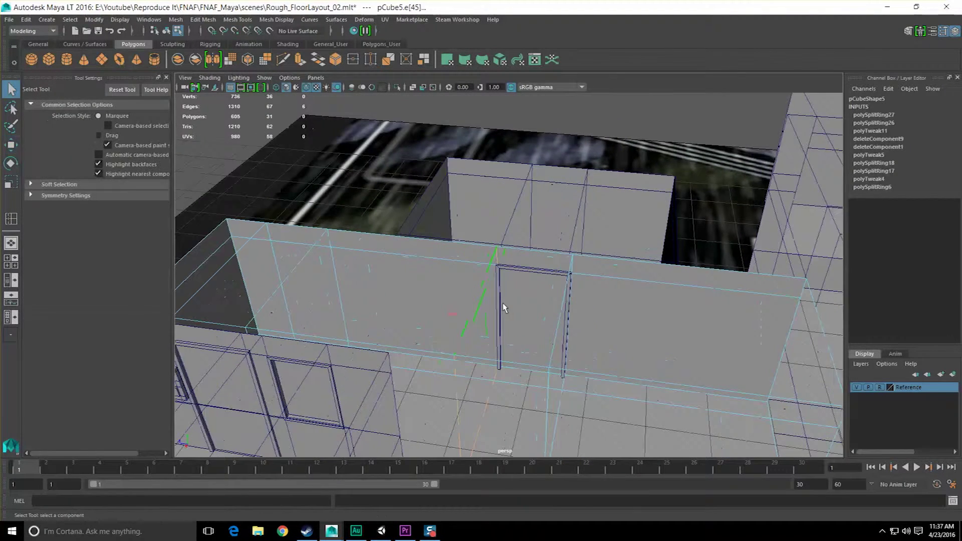
- Delete the hallway and side room wall faces inside the door frame to open the doorway, then return to object selection
right_drag(531, 264, 535, 311)
click(536, 314)
alt+drag(539, 330, 390, 292)
key(Delete)
alt+drag(606, 310, 493, 346)
right_drag(529, 264, 529, 302)
alt+drag(528, 302, 462, 321)
key(Delete)
key(F8)
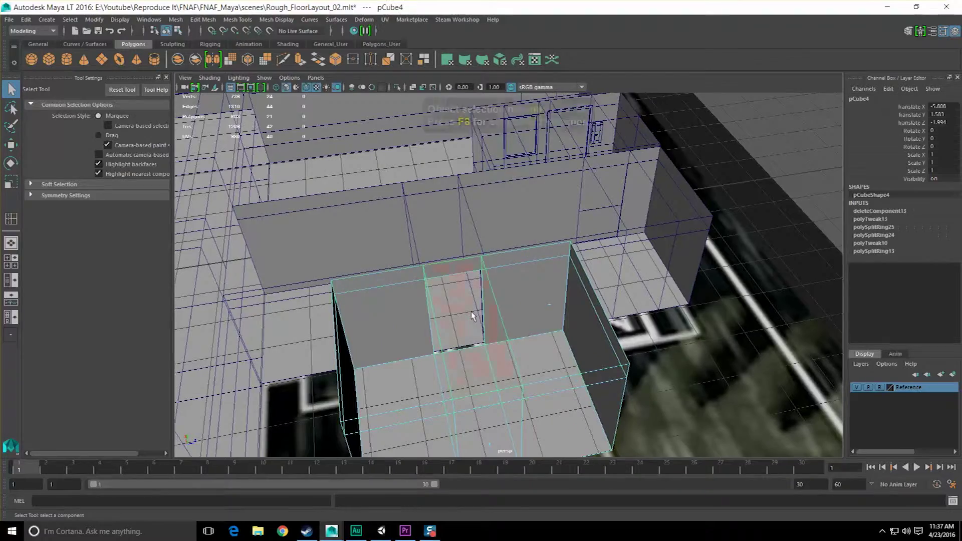
- Duplicate the office's left security door together with its door border and move the copies outside the building's west side
scroll(521, 304, down, 2)
alt+middle_drag(522, 304, 633, 322)
alt+drag(633, 322, 529, 325)
scroll(420, 315, up, 5)
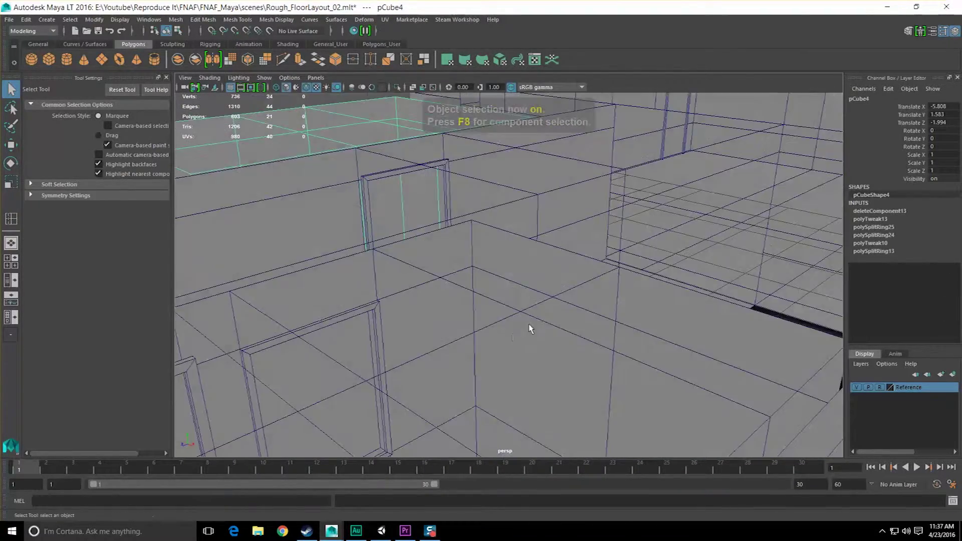
alt+middle_drag(529, 325, 585, 274)
scroll(585, 275, down, 3)
mouse_move(455, 314)
alt+mouse_down()
mouse_move(663, 314)
mouse_move(408, 305)
mouse_move(402, 254)
mouse_move(466, 258)
mouse_move(519, 283)
mouse_move(405, 233)
alt+mouse_up()
click(403, 254)
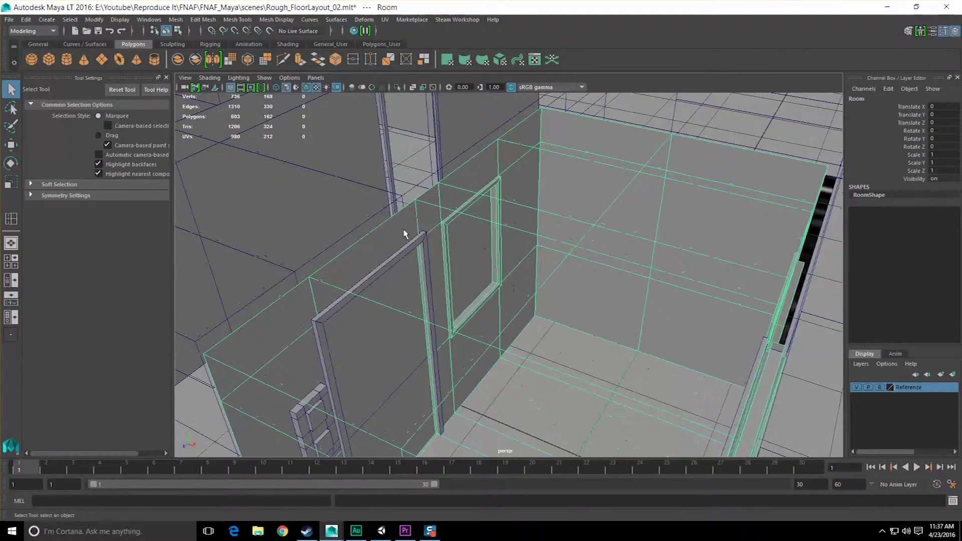
click(413, 238)
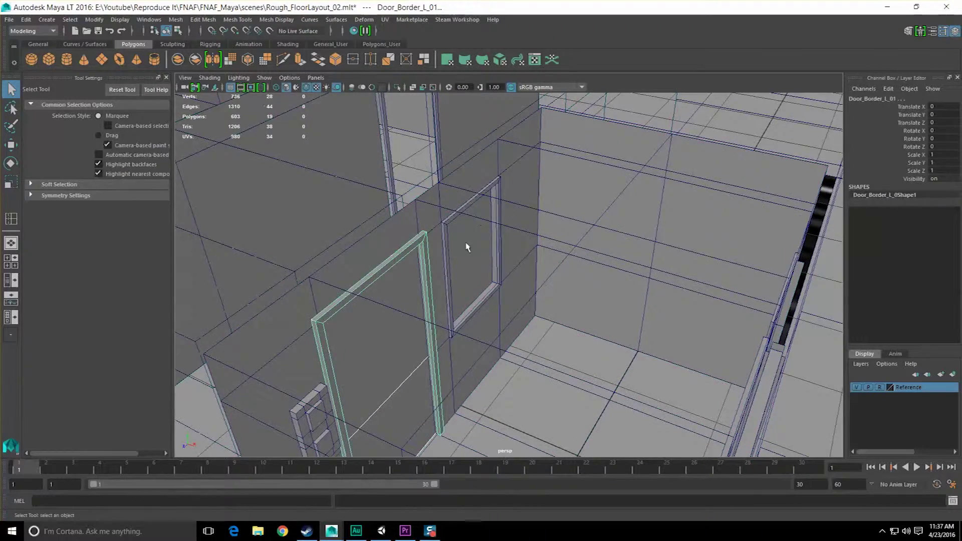
alt+drag(465, 247, 499, 246)
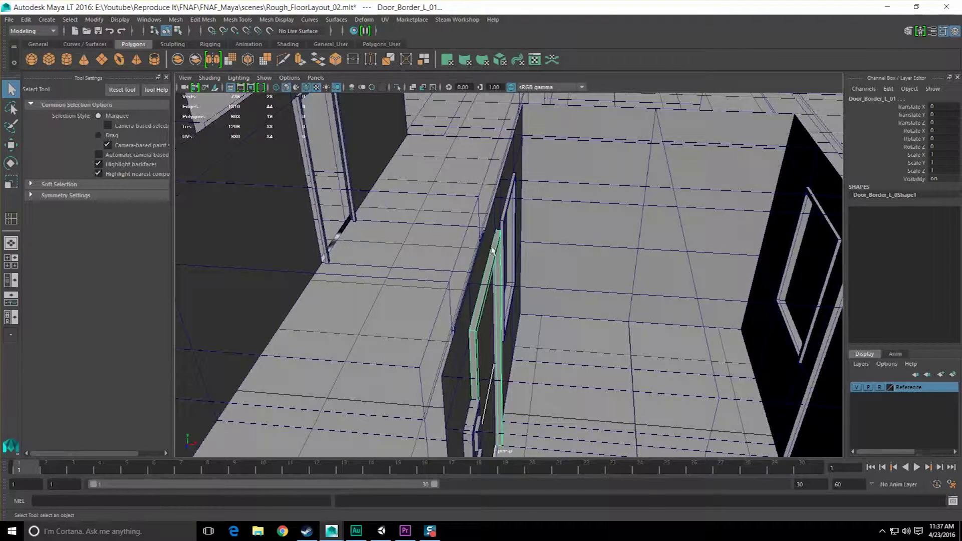
alt+drag(492, 251, 493, 290)
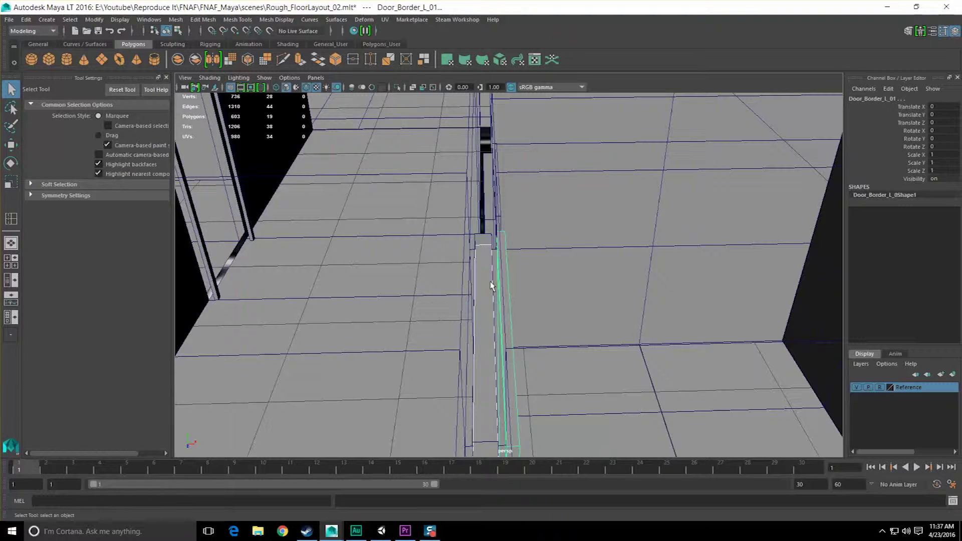
mouse_move(492, 285)
alt+mouse_down()
mouse_move(449, 288)
mouse_move(451, 275)
mouse_move(490, 268)
mouse_move(446, 232)
mouse_move(441, 253)
mouse_move(453, 249)
mouse_move(406, 281)
mouse_move(393, 275)
mouse_move(505, 298)
alt+mouse_up()
key(w)
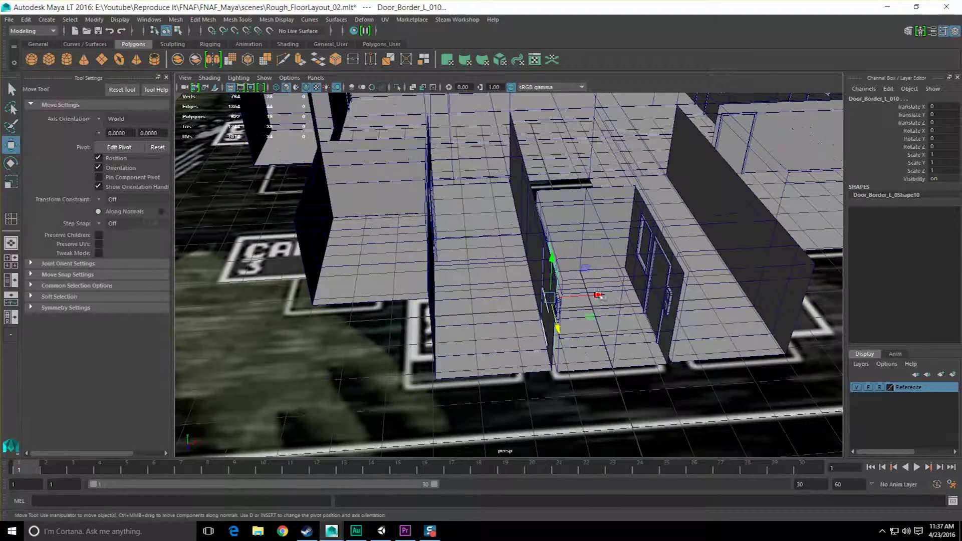
alt+drag(291, 306, 413, 298)
- Select the original left security door (SecurityDoor_L_01) and hide it
click(477, 314)
scroll(480, 321, up, 3)
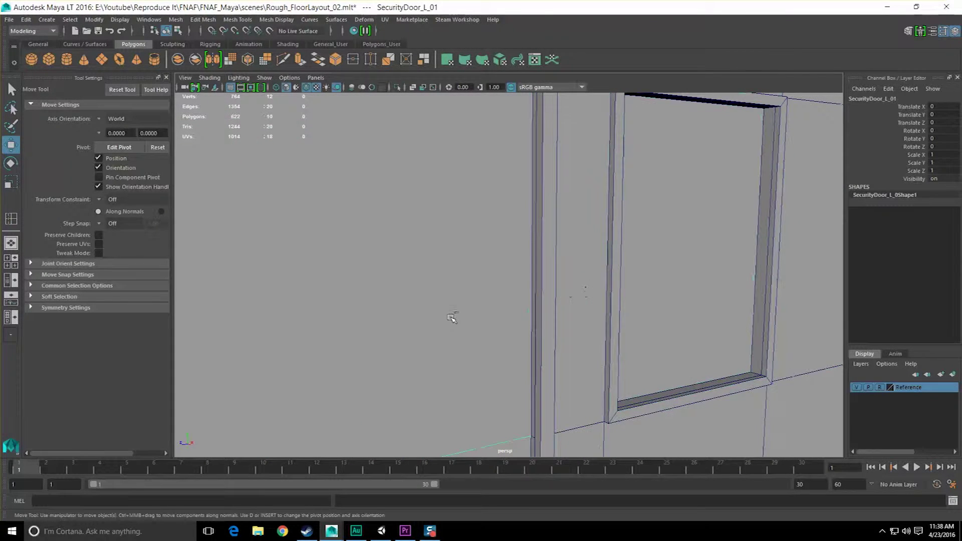
key(ctrl+h)
- Duplicate the Room mesh's inner faces around the left door opening as a separate object, with an offset of 0
alt+drag(494, 296, 618, 327)
click(607, 296)
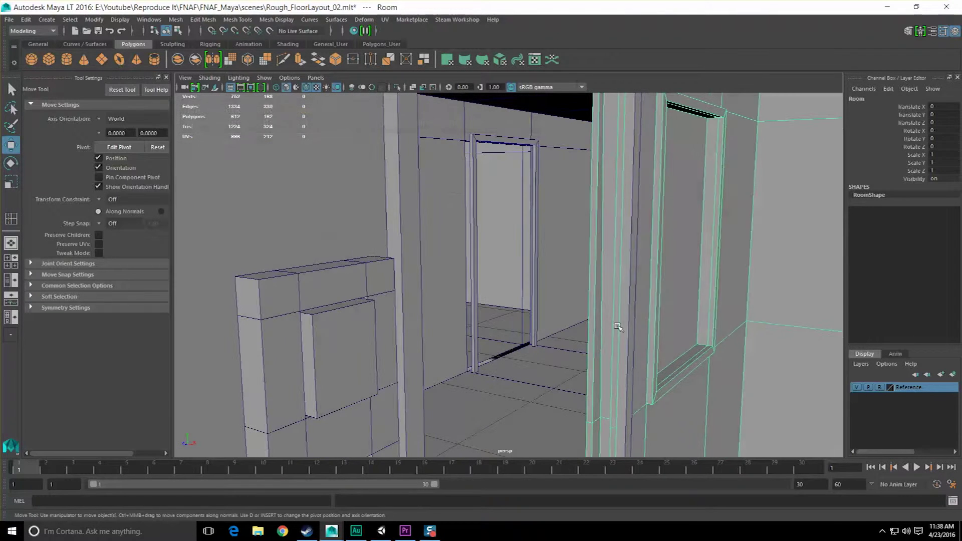
right_drag(609, 281, 609, 296)
click(609, 306)
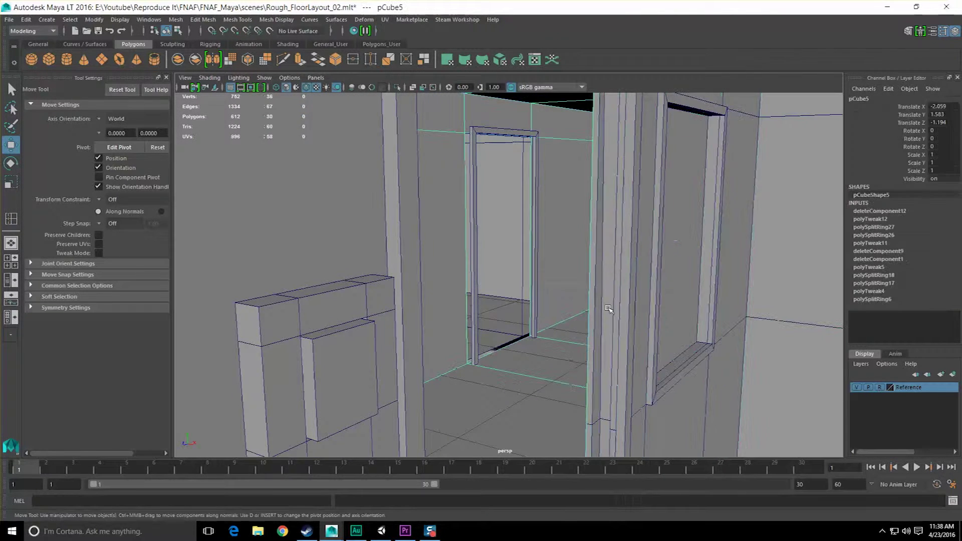
alt+drag(609, 311, 605, 303)
click(610, 281)
right_drag(612, 264, 613, 286)
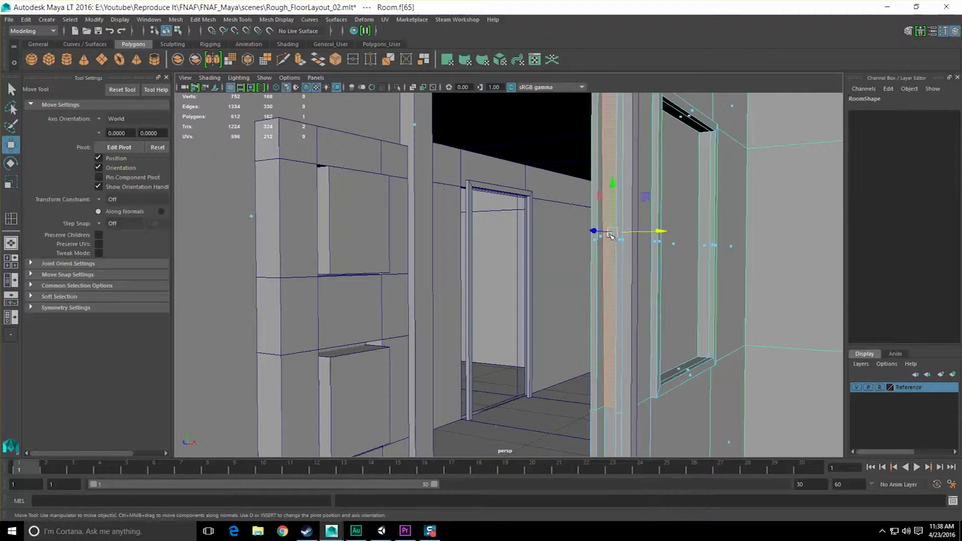
alt+drag(611, 235, 555, 330)
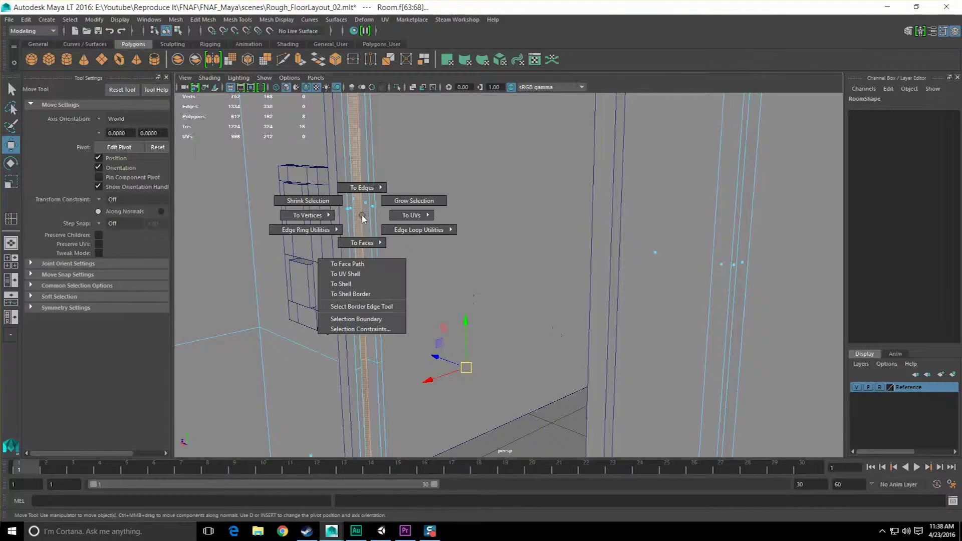
alt+drag(416, 243, 526, 291)
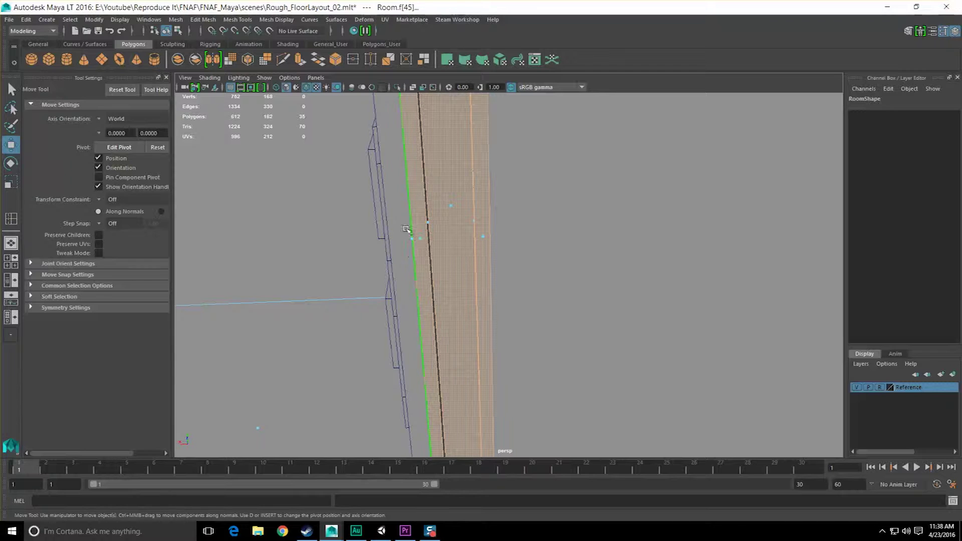
alt+drag(502, 338, 536, 225)
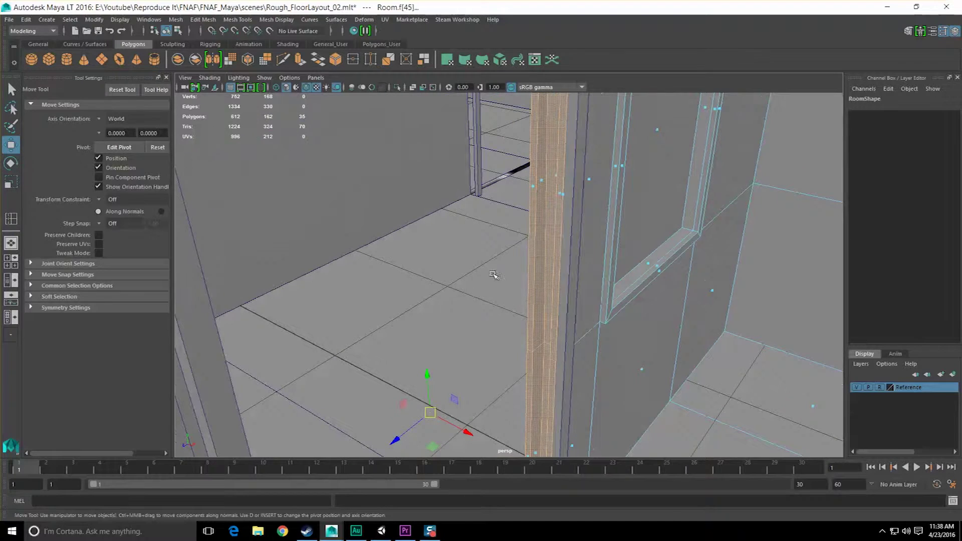
shift+right_click(536, 224)
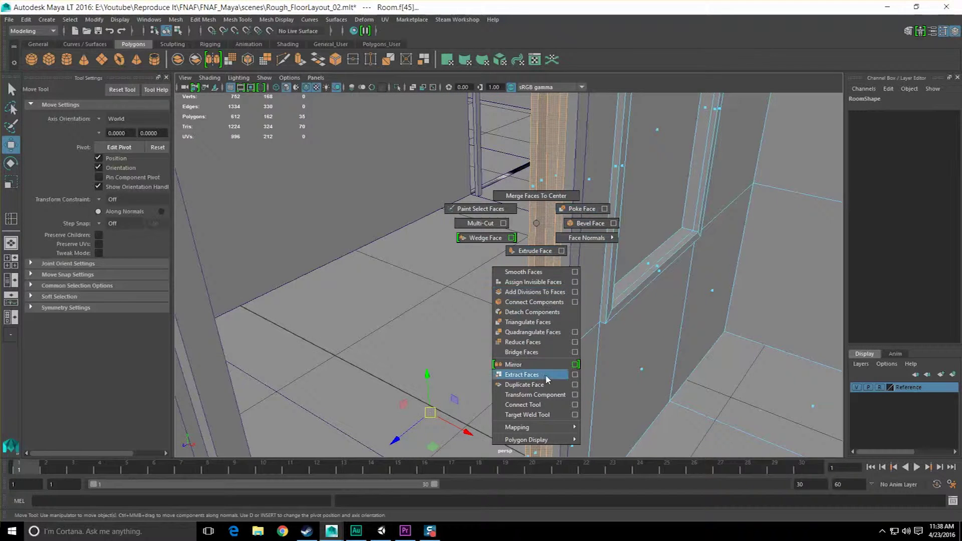
click(575, 384)
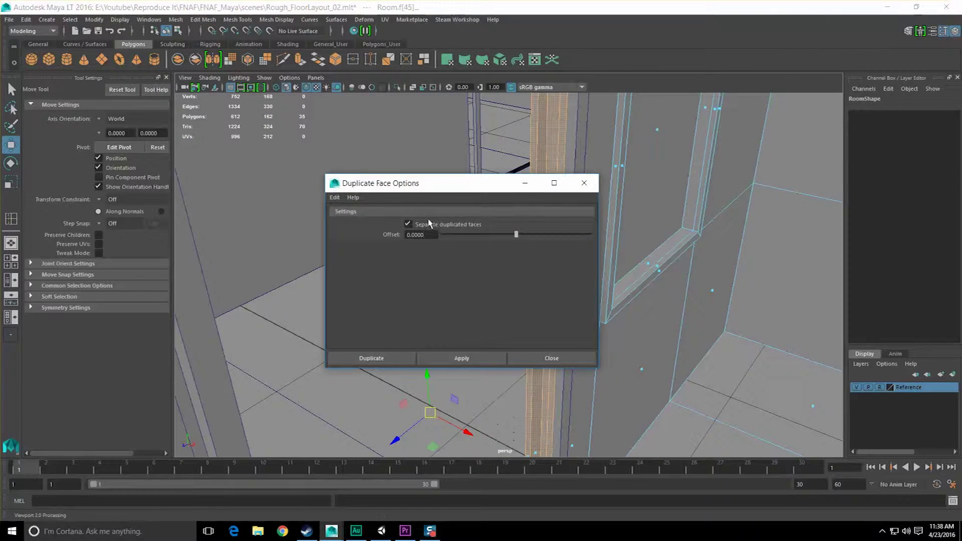
click(461, 358)
click(543, 355)
- Move the duplicated door-opening faces out of the office to beside the copied door and border
scroll(497, 331, down, 5)
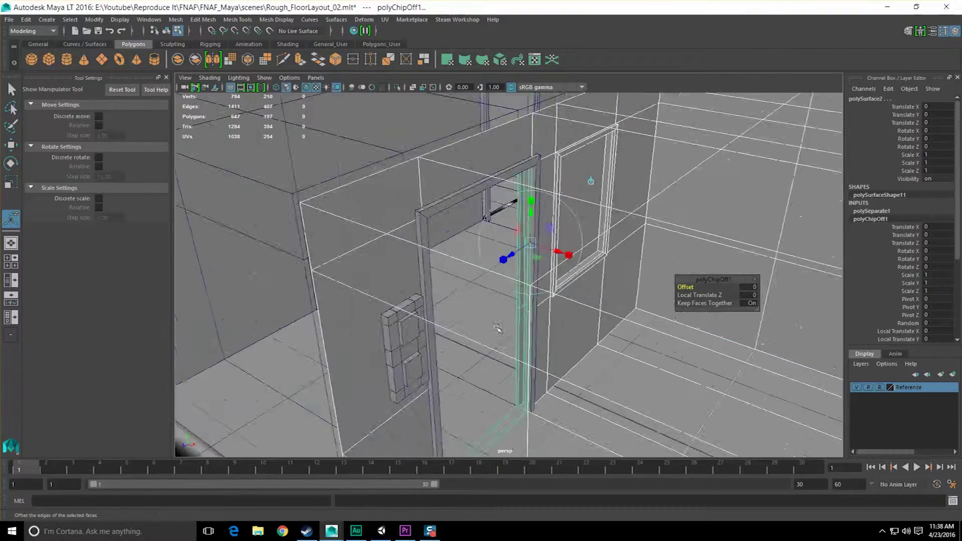
alt+middle_drag(350, 266, 422, 275)
alt+drag(422, 275, 522, 272)
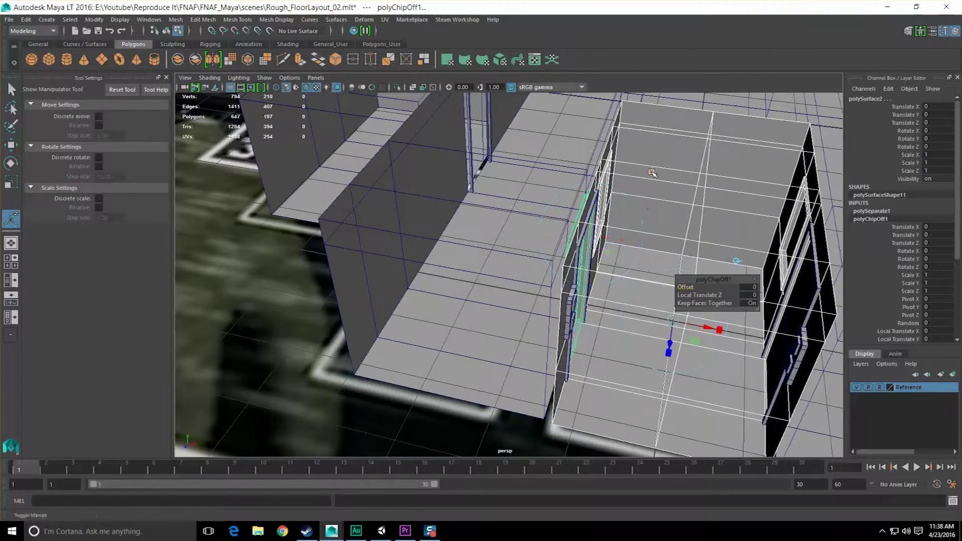
scroll(607, 266, down, 7)
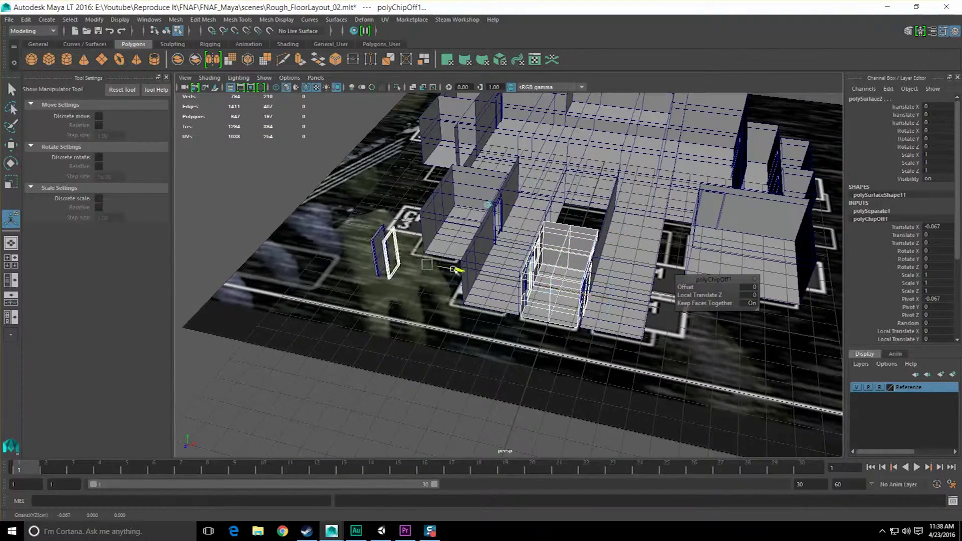
key(q)
scroll(507, 269, up, 6)
alt+drag(507, 268, 474, 341)
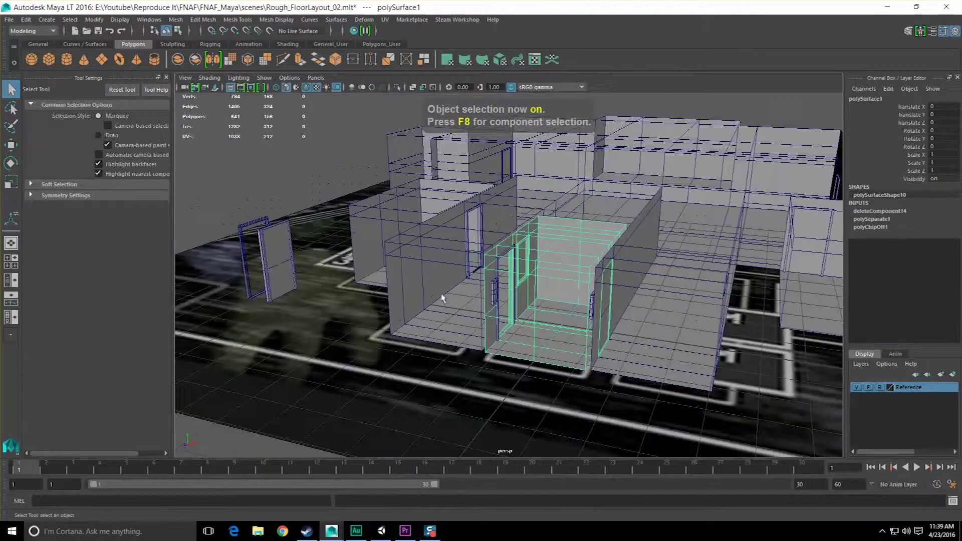
- Move the copied security door out of its border along X to Translate X -7.379, between the border and the duplicated frame
alt+drag(442, 298, 522, 352)
key(f)
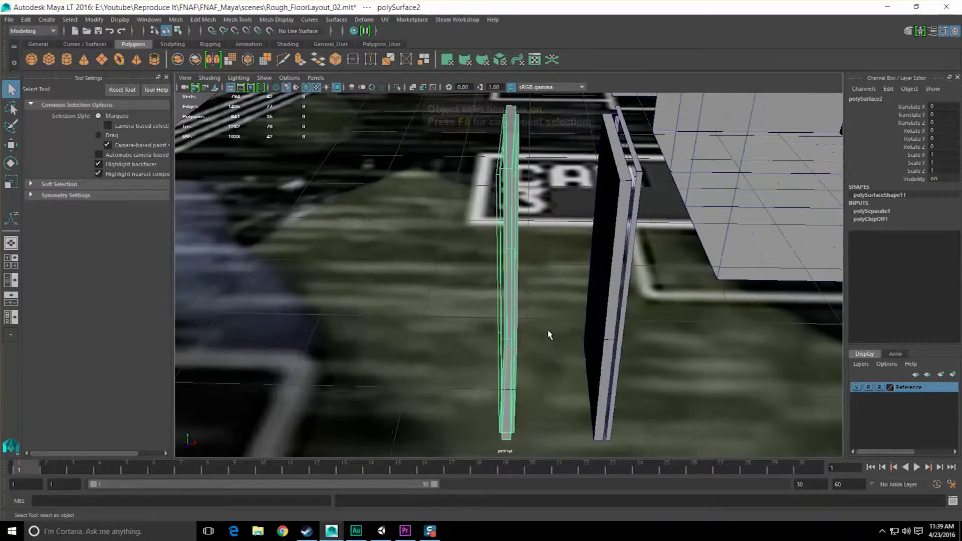
alt+drag(616, 338, 551, 358)
click(593, 272)
alt+drag(594, 272, 492, 277)
click(496, 205)
click(377, 253)
alt+right_drag(492, 277, 528, 302)
key(w)
alt+middle_drag(563, 328, 515, 245)
alt+drag(515, 245, 498, 365)
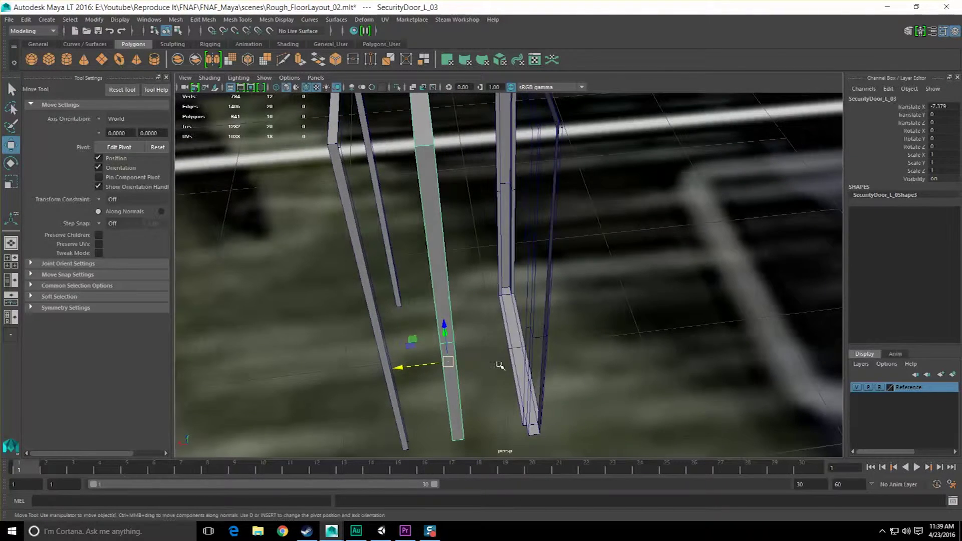
- Insert one edge loop lengthwise along the middle of the duplicated door frame's recessed track
click(505, 329)
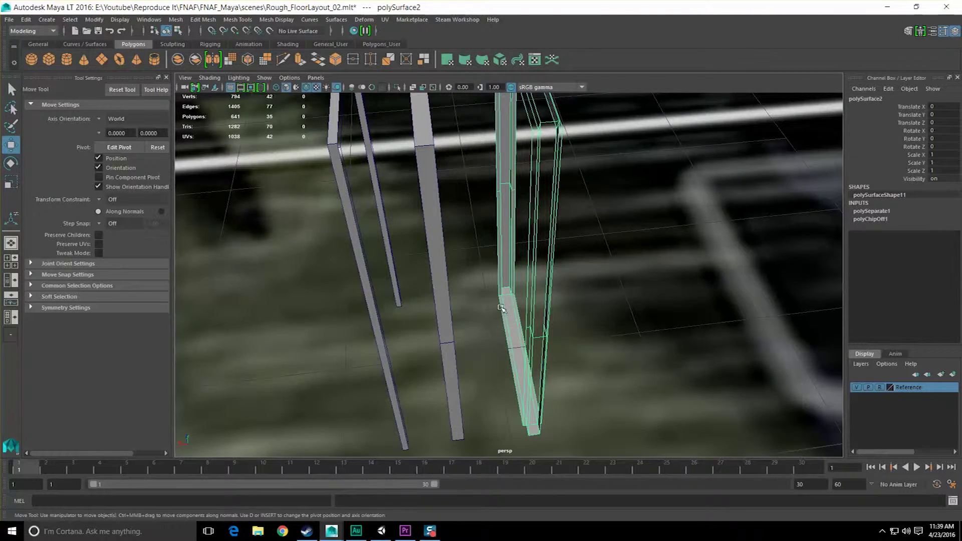
shift+right_drag(501, 298, 461, 312)
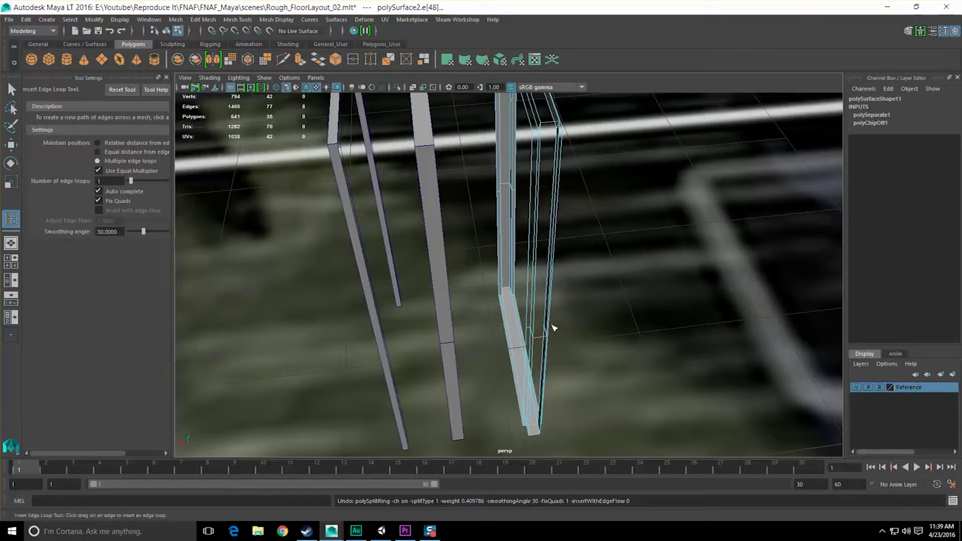
key(q)
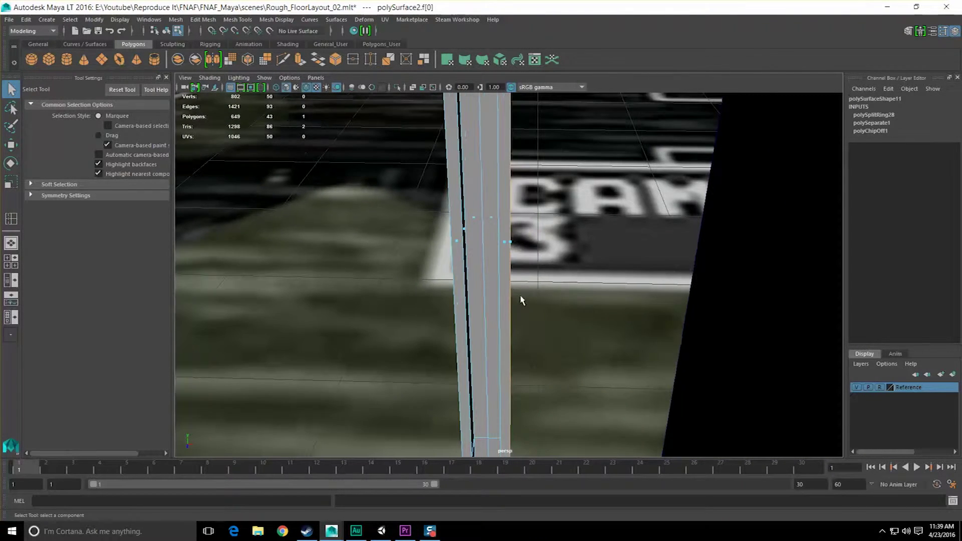
- Delete the unneeded narrow faces along the duplicated door frame's sides, then return to object selection
alt+drag(448, 312, 503, 213)
alt+drag(519, 284, 457, 325)
alt+drag(473, 373, 458, 270)
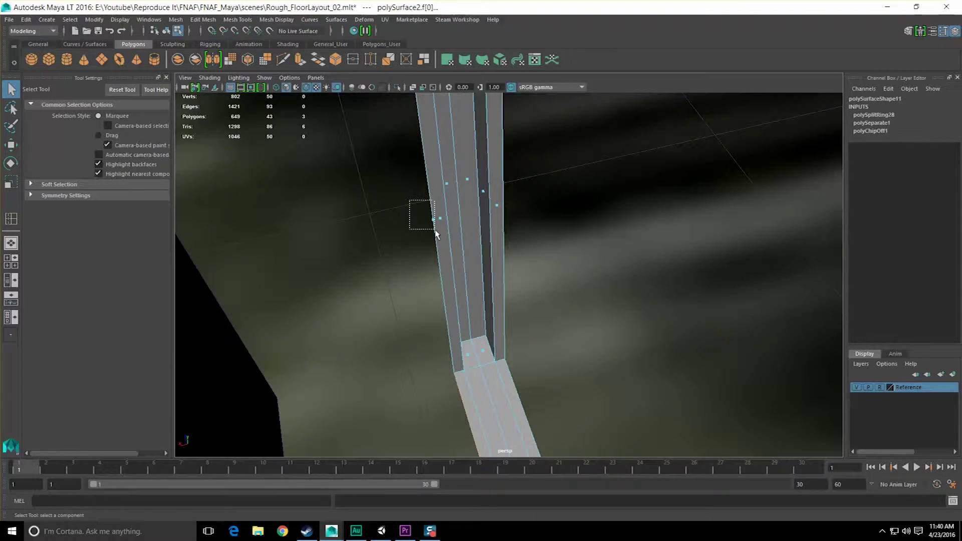
alt+drag(443, 186, 447, 158)
drag(477, 214, 477, 214)
alt+drag(478, 214, 467, 324)
key(Delete)
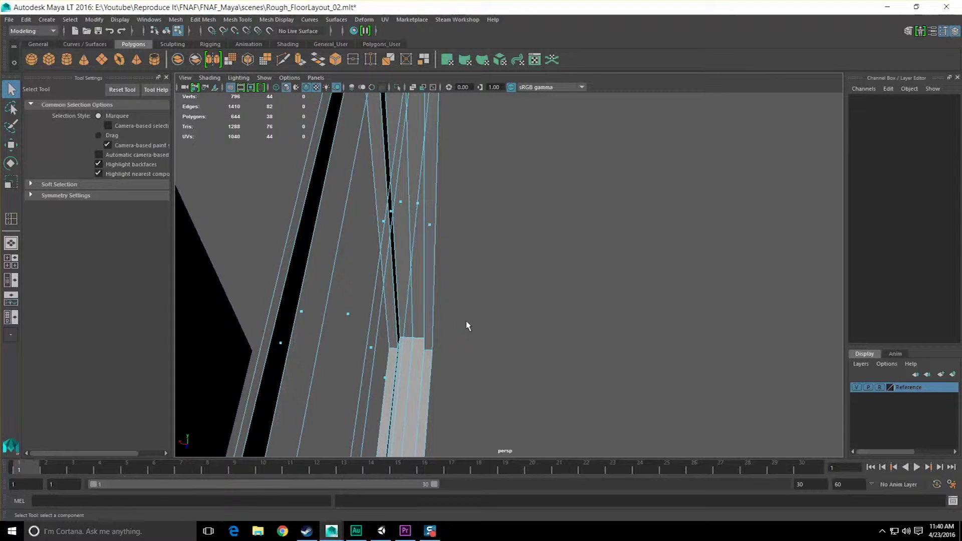
mouse_move(458, 338)
alt+mouse_down()
mouse_move(445, 329)
mouse_move(509, 294)
mouse_move(500, 313)
mouse_move(463, 325)
alt+mouse_up()
key(F8)
key(ctrl+s)
- Try to snap the copied security door into the duplicated frame along X
scroll(501, 314, down, 3)
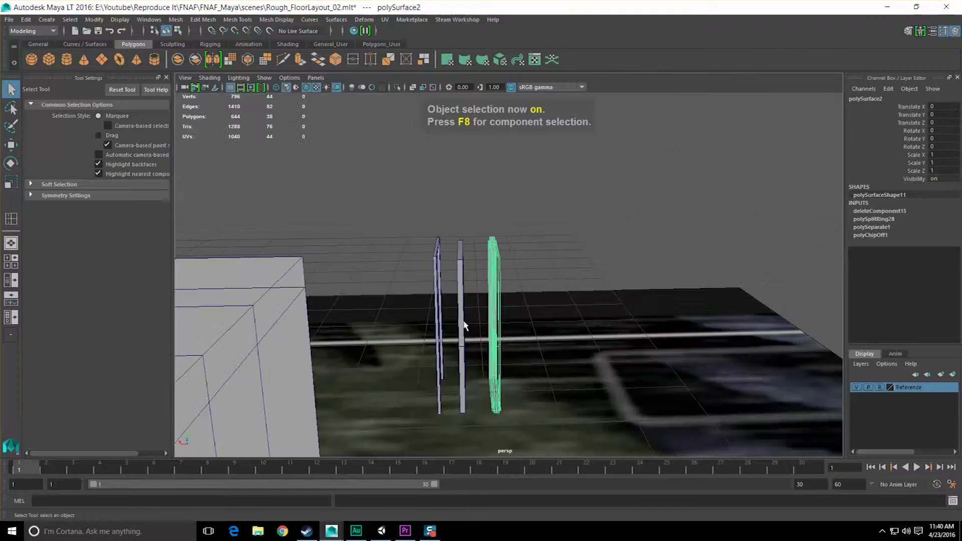
scroll(462, 325, up, 3)
click(416, 271)
alt+middle_drag(416, 273, 442, 240)
key(w)
alt+drag(442, 244, 540, 342)
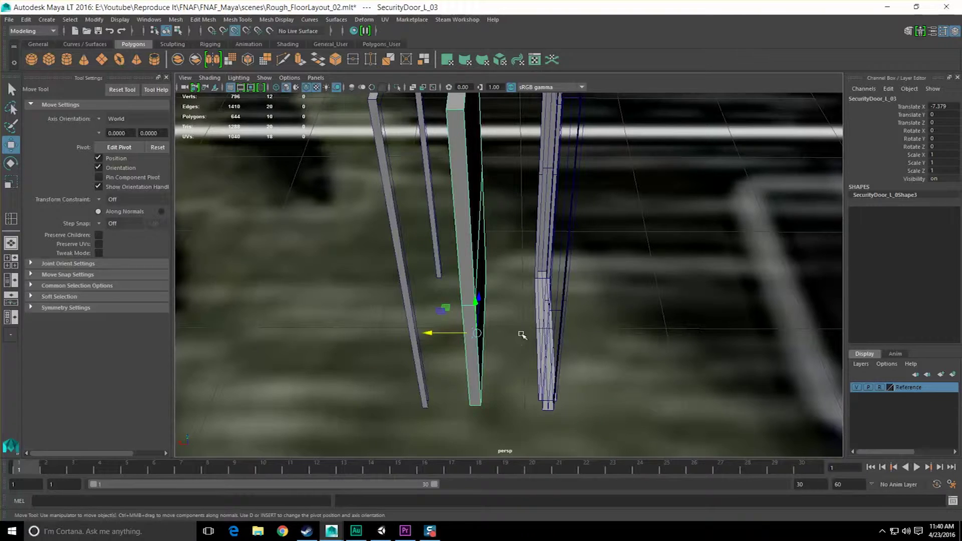
drag(477, 332, 555, 329)
alt+drag(555, 329, 485, 376)
alt+middle_drag(485, 375, 489, 332)
alt+drag(489, 332, 492, 337)
alt+middle_drag(491, 337, 495, 332)
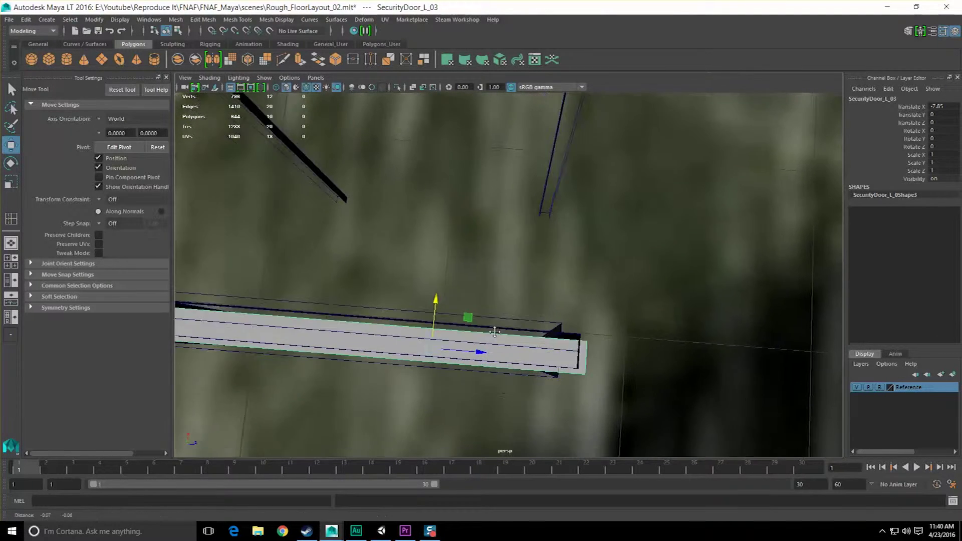
scroll(494, 332, down, 3)
drag(461, 275, 465, 221)
alt+drag(465, 221, 464, 259)
- Frame the copied security door in the top view and center its pivot
key(space)
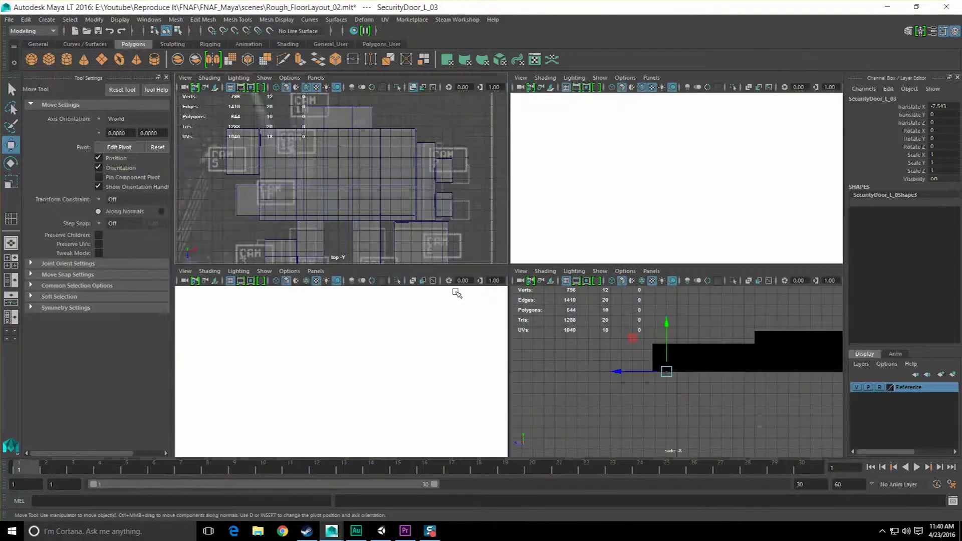
key(space)
key(f)
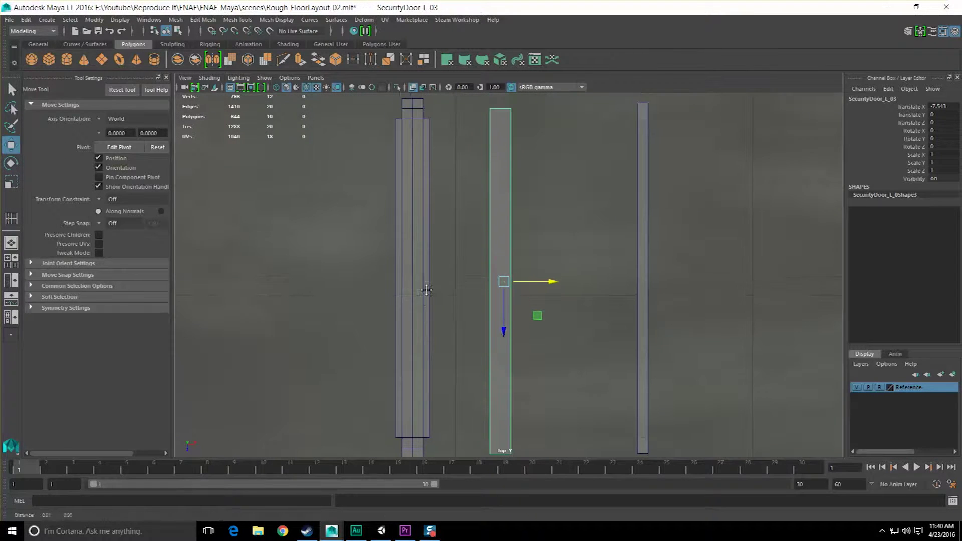
key(space)
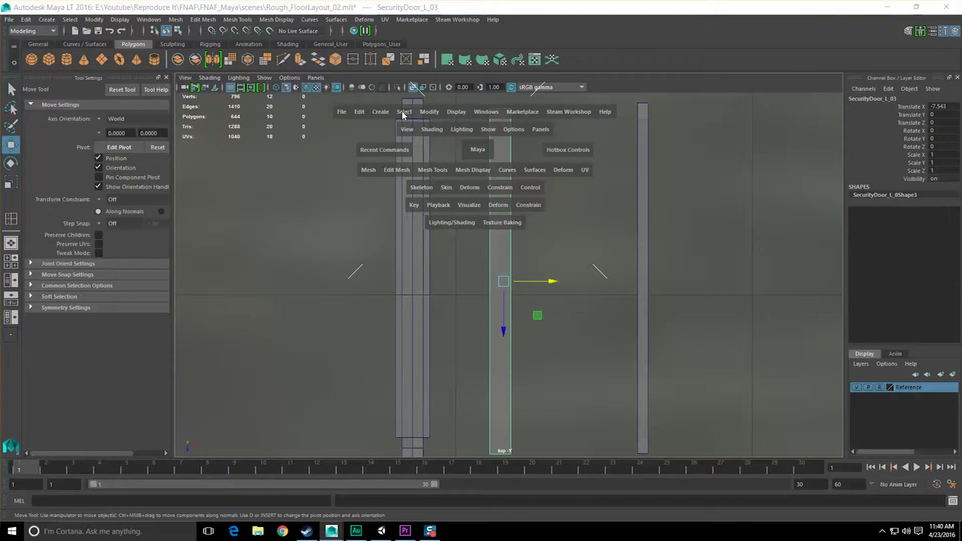
click(383, 113)
mouse_move(416, 110)
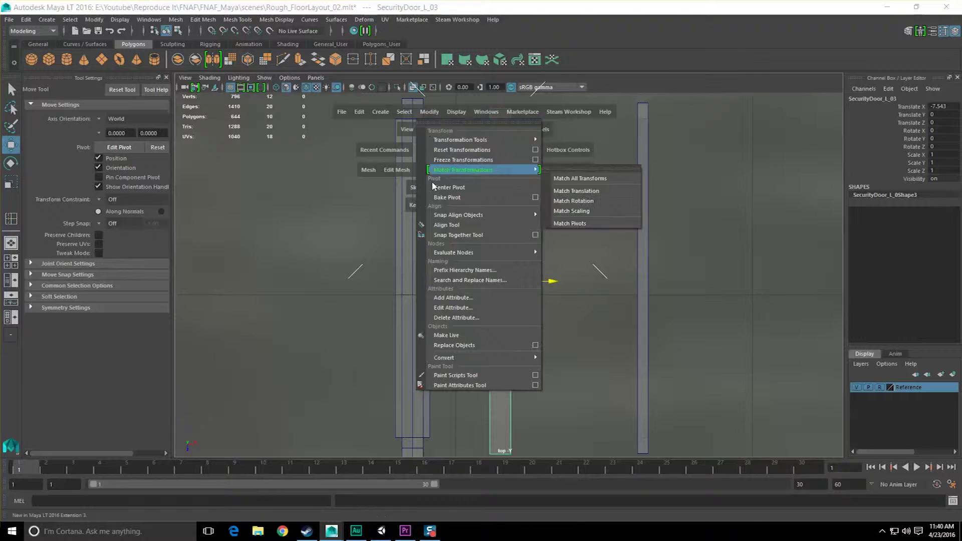
drag(434, 186, 434, 186)
- Vertex-snap the copied security door onto the duplicated frame's middle edge, at Translate X -7.839
key(v)
middle_drag(454, 329, 425, 279)
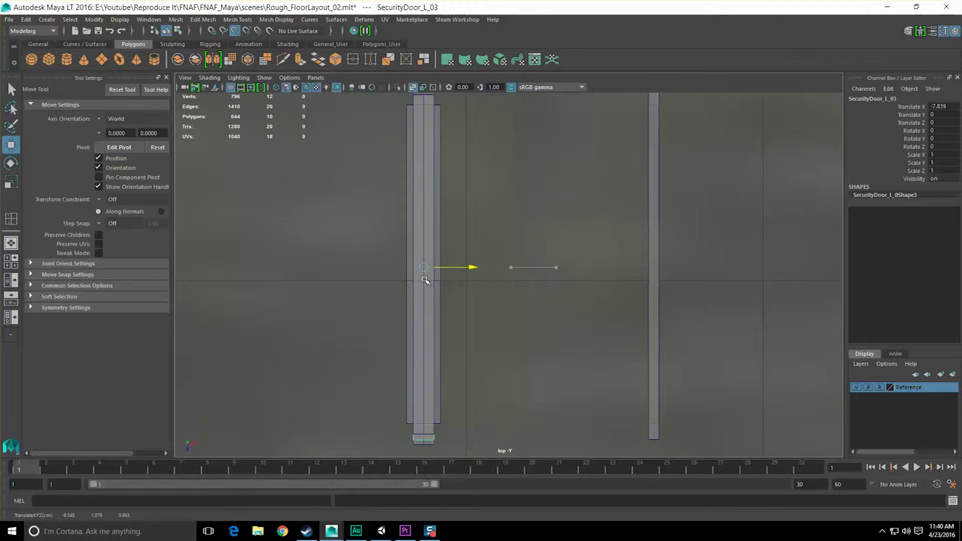
alt+middle_drag(416, 198, 448, 272)
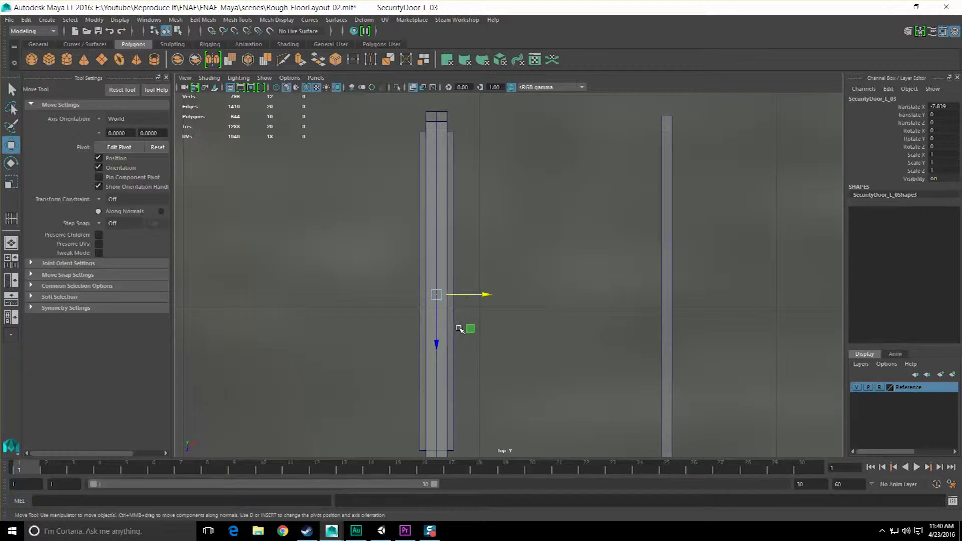
- Move the copied security door sideways out of the duplicated frame, to Translate X -7.725
alt+middle_drag(440, 338, 438, 235)
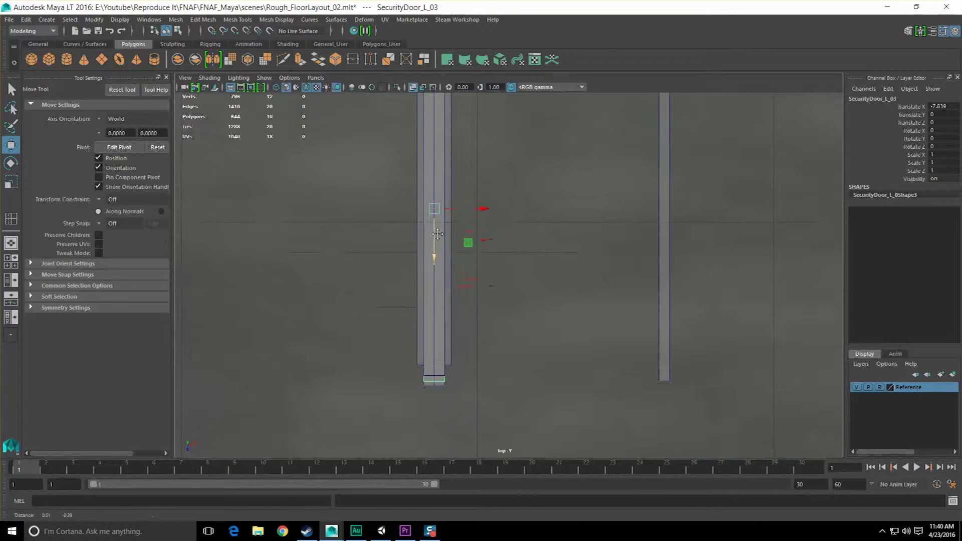
alt+middle_drag(417, 188, 424, 285)
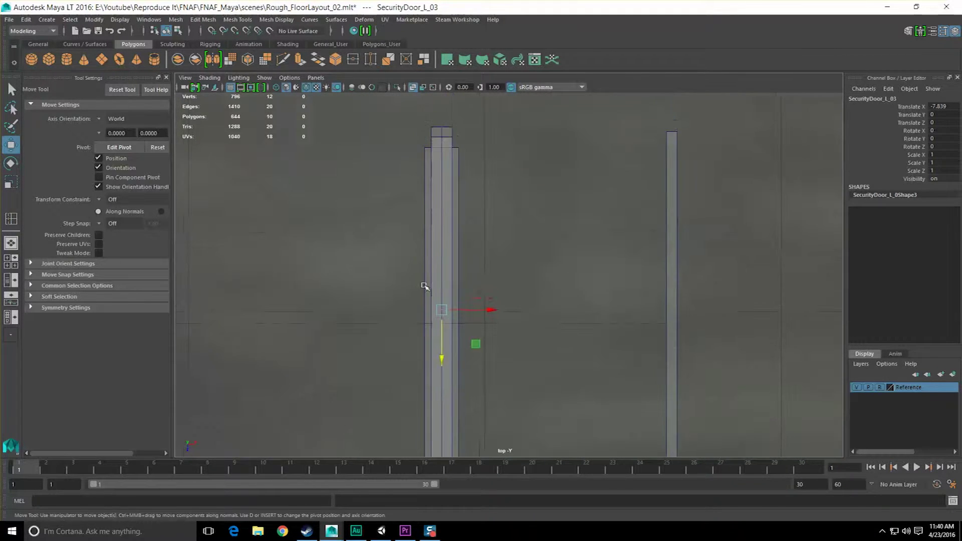
alt+middle_drag(420, 247, 422, 206)
alt+middle_drag(454, 245, 456, 267)
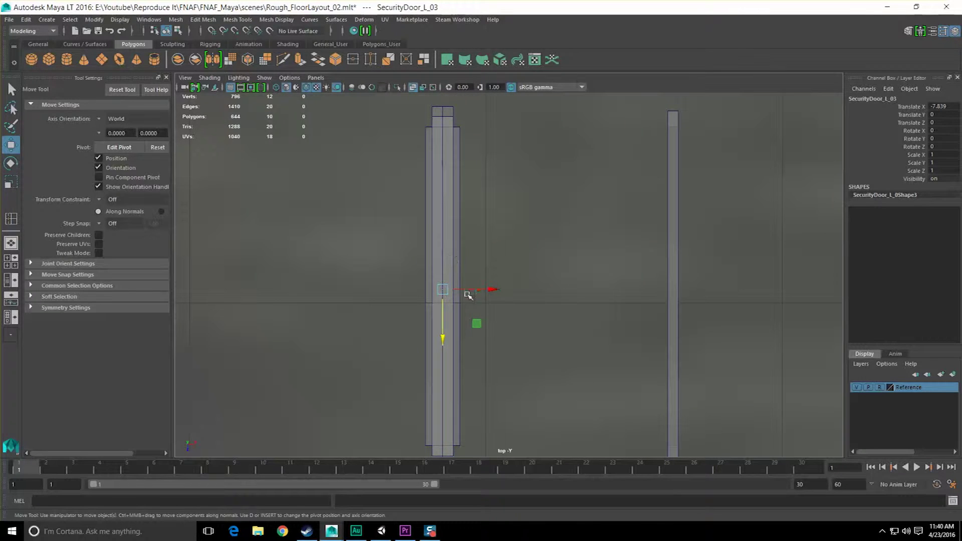
drag(468, 296, 525, 277)
alt+middle_drag(525, 277, 487, 173)
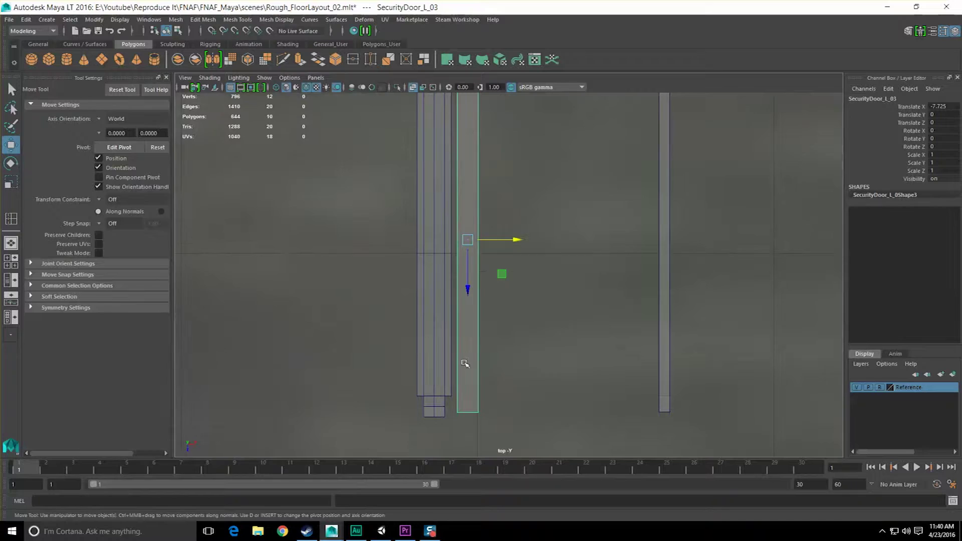
- Snap the copied door's two end faces along Z to the duplicated frame's inner edges, then return to object selection
right_drag(471, 264, 478, 301)
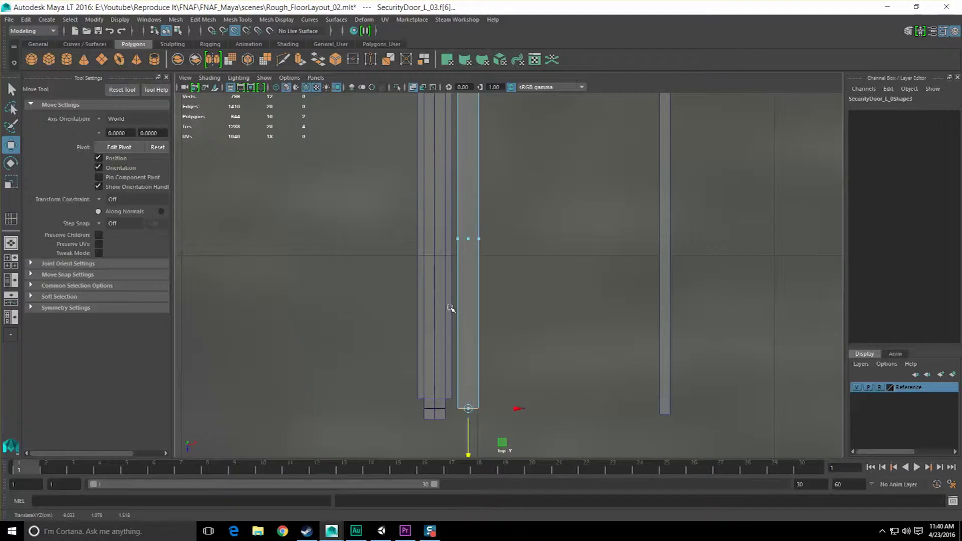
alt+middle_drag(450, 307, 454, 382)
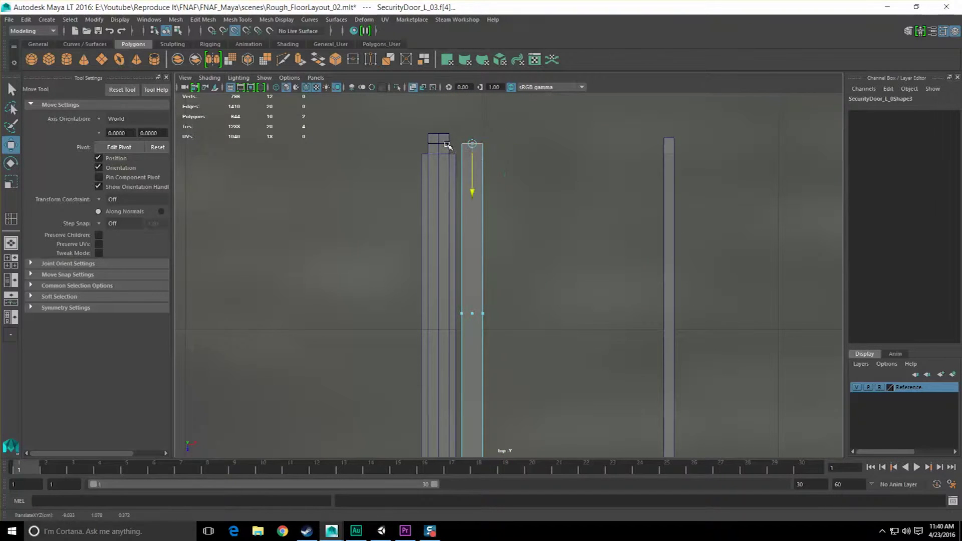
scroll(451, 210, down, 8)
scroll(472, 221, up, 8)
alt+middle_drag(451, 210, 442, 241)
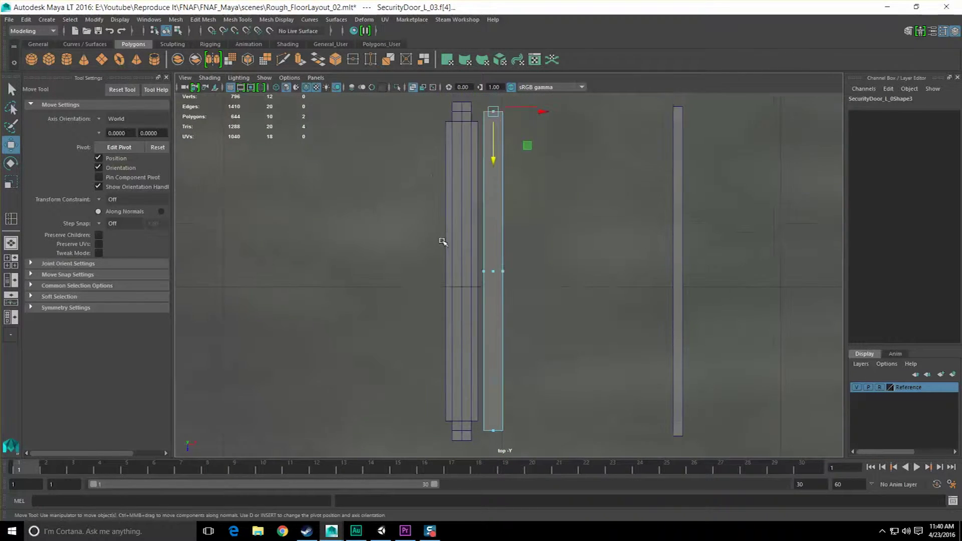
key(F8)
- Hide the selected geometry in the perspective scene, then show all hidden objects
key(space)
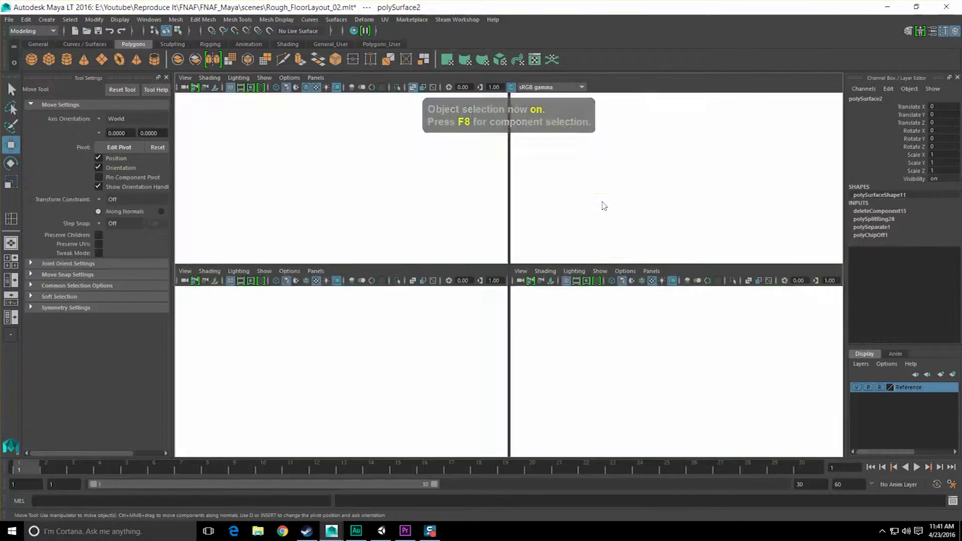
key(space)
alt+drag(616, 231, 571, 250)
alt+drag(538, 223, 548, 191)
key(space)
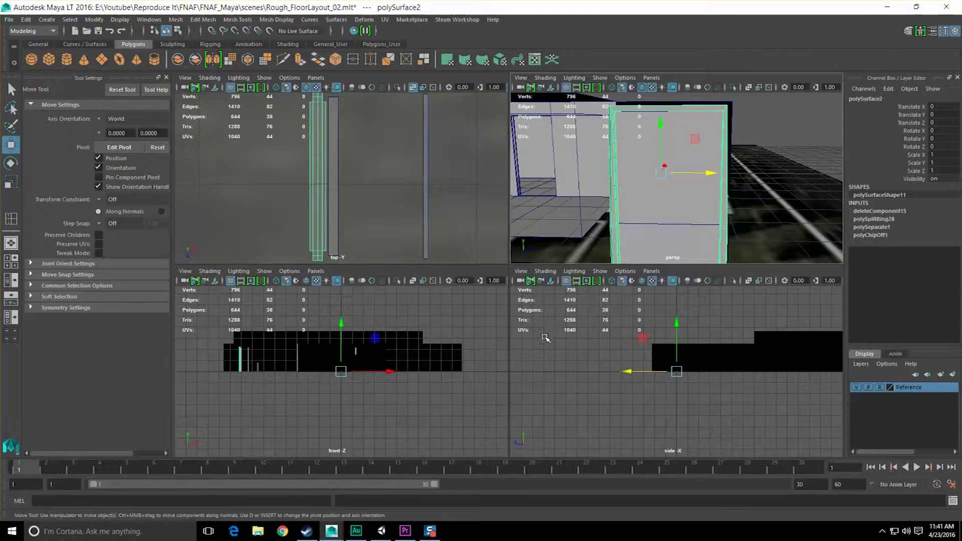
key(ctrl+h)
key(space)
alt+drag(560, 234, 531, 280)
scroll(484, 279, down, 8)
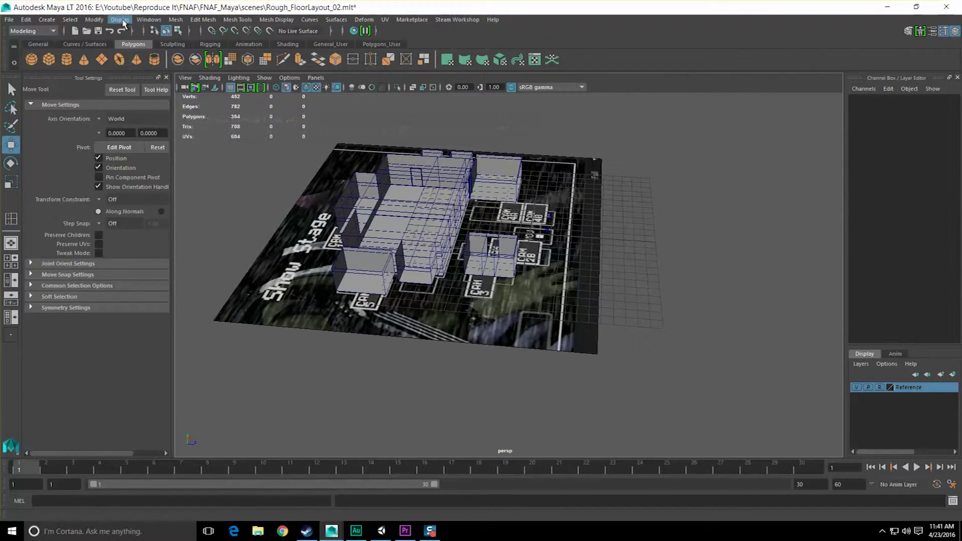
click(120, 19)
mouse_move(280, 83)
click(311, 129)
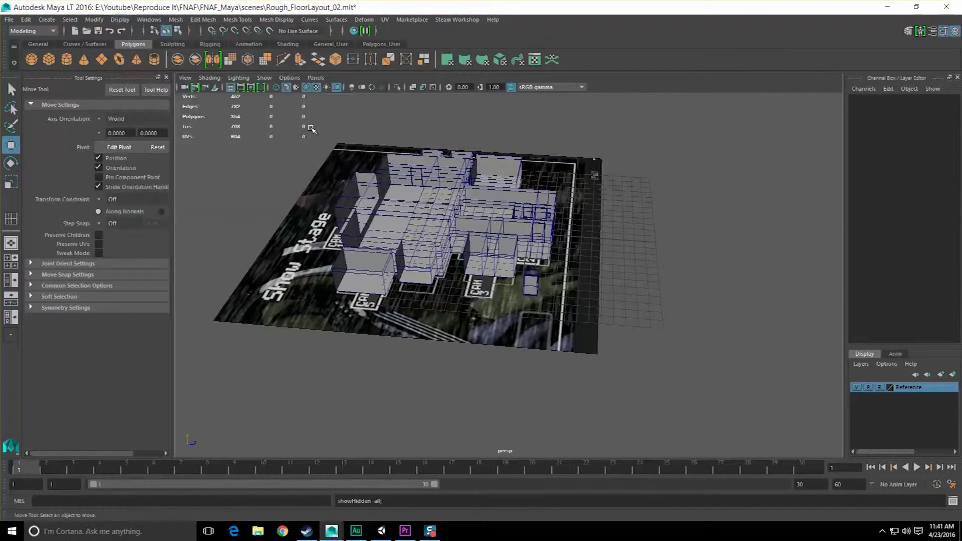
- Select the copied door, border and frame together and move them clear of the building, to Translate Z 13.14
alt+drag(311, 129, 551, 312)
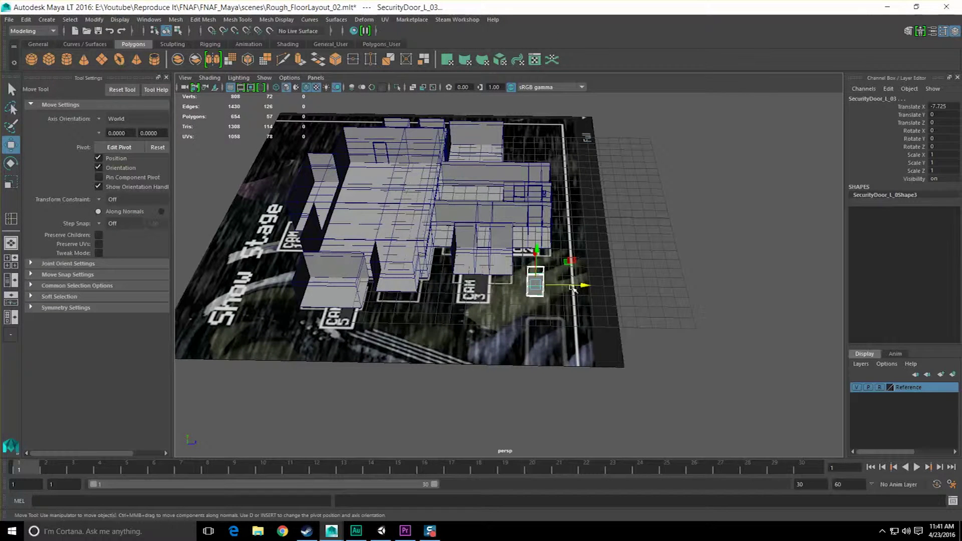
key(f)
key(space)
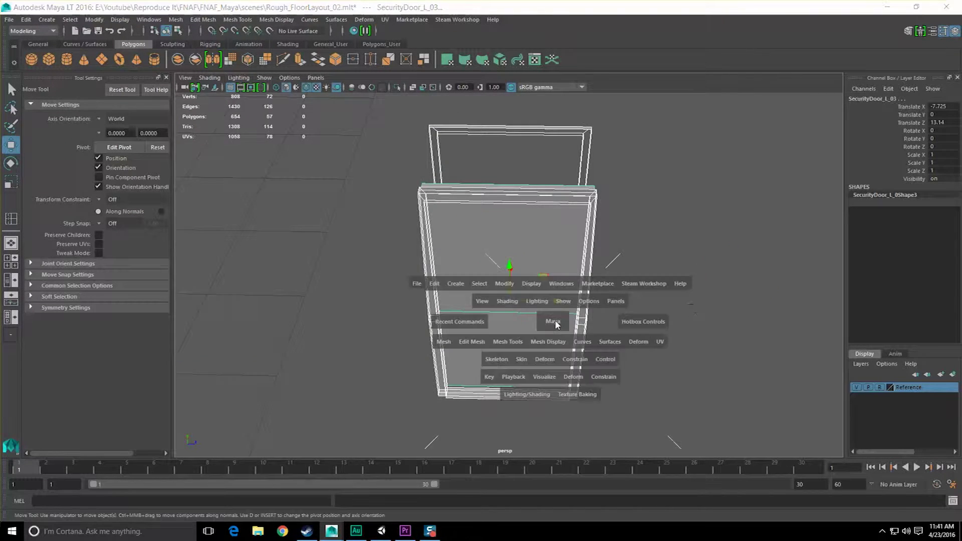
key(space)
key(f)
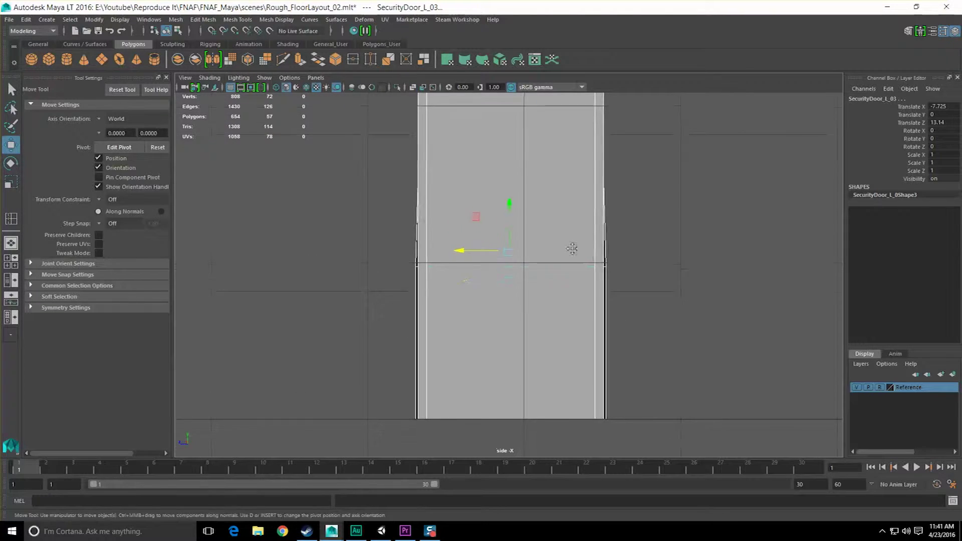
- Hide the copied security door in the side view to expose the border and frame
click(611, 349)
click(603, 293)
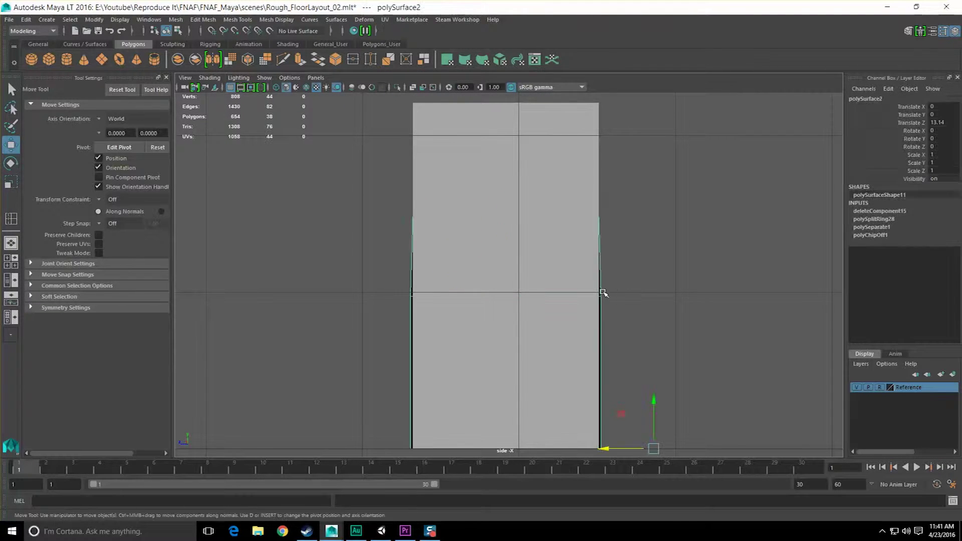
click(516, 259)
key(f)
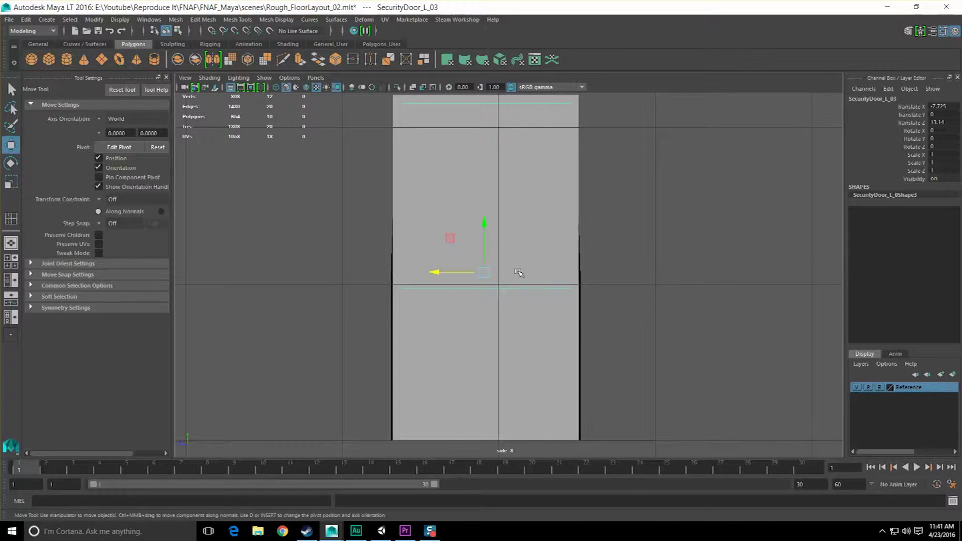
key(ctrl+h)
- Examine how the door border's side edges line up with the frame's edges down to the floor
click(564, 281)
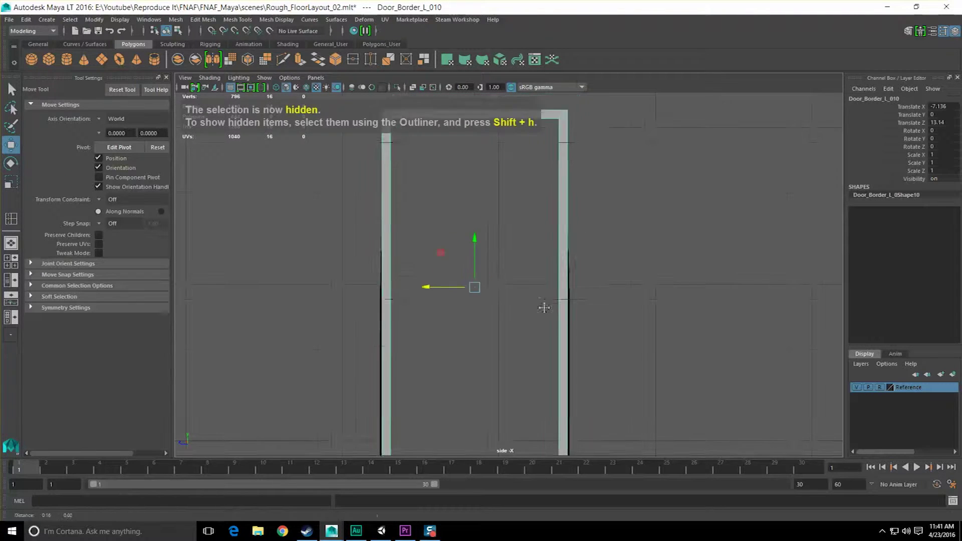
alt+middle_drag(547, 294, 543, 227)
scroll(545, 251, up, 3)
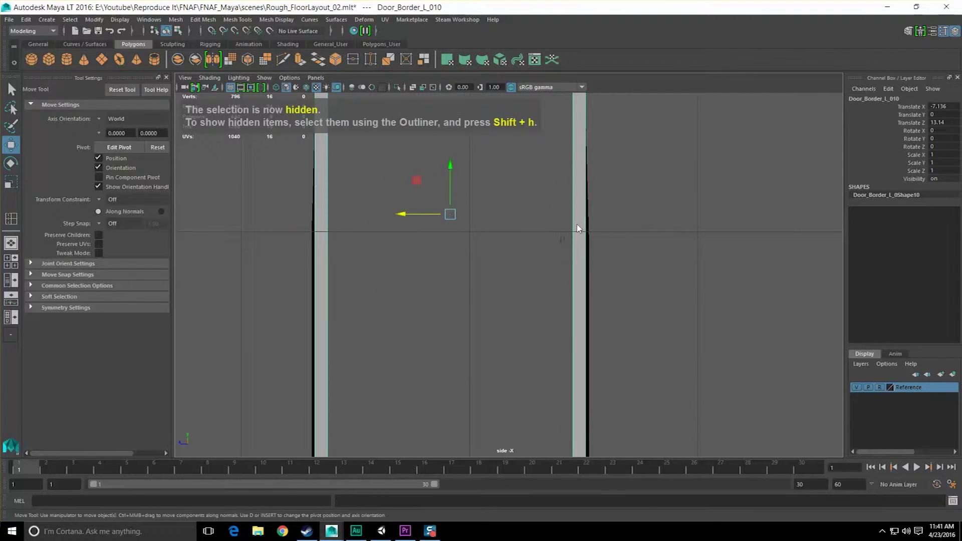
click(591, 256)
alt+middle_drag(484, 284, 515, 253)
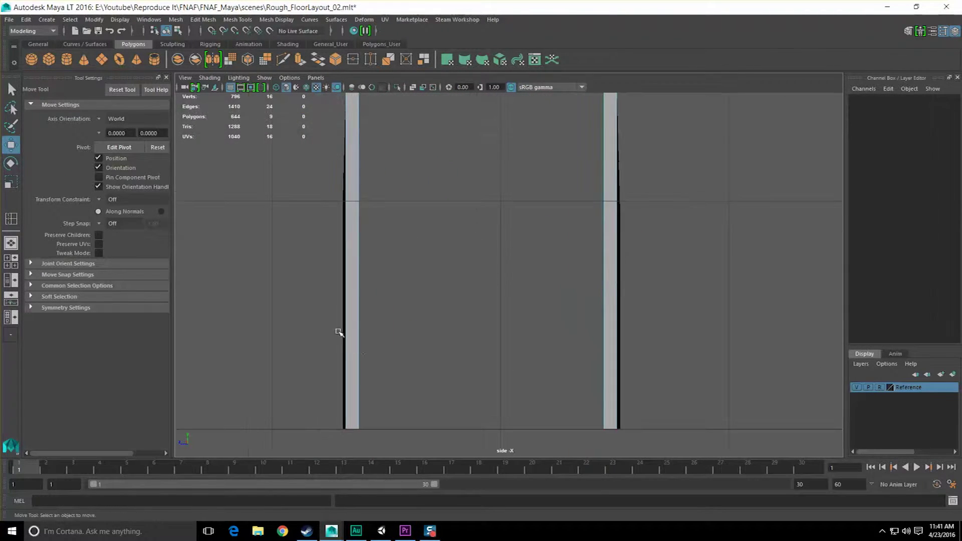
alt+middle_drag(328, 270, 341, 290)
alt+middle_drag(338, 404, 345, 322)
scroll(345, 322, up, 3)
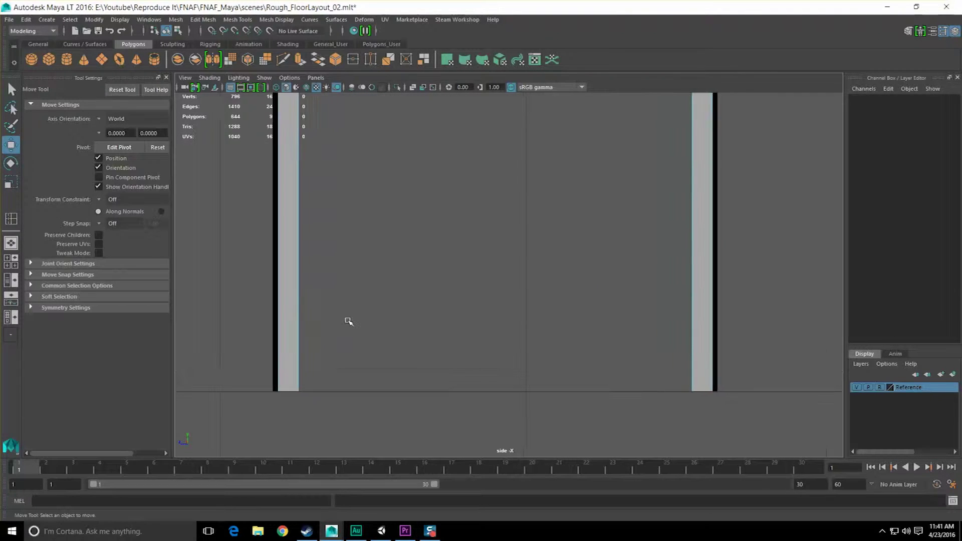
scroll(346, 322, down, 10)
scroll(364, 313, up, 2)
alt+right_drag(364, 313, 359, 299)
- Compare the frame and border in perspective, then hide the door border to isolate the frame
key(space)
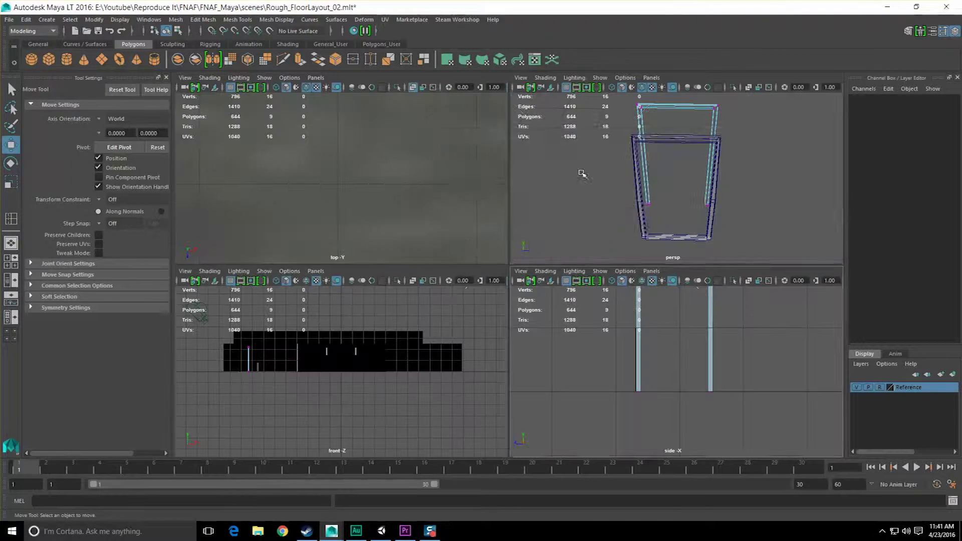
key(space)
alt+drag(552, 249, 523, 245)
click(508, 184)
alt+drag(507, 184, 512, 217)
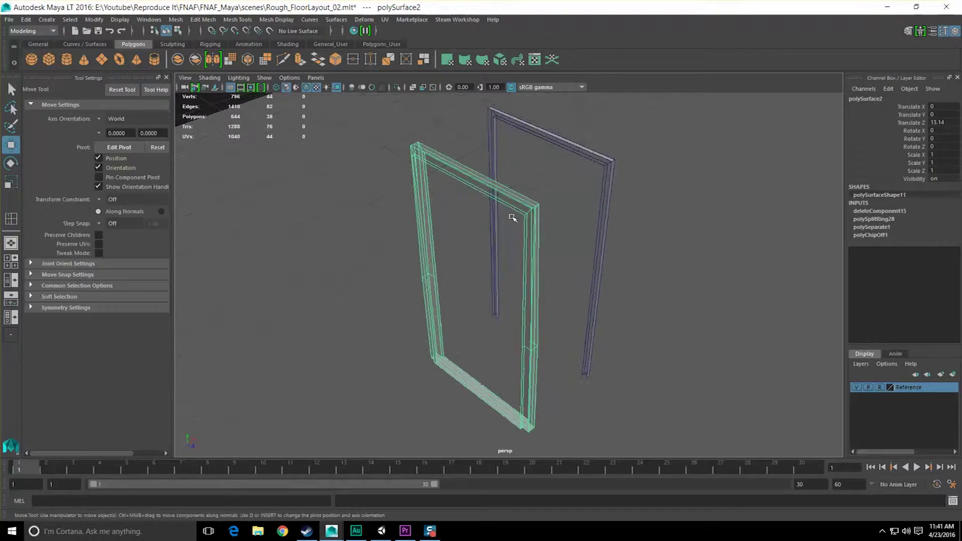
click(575, 140)
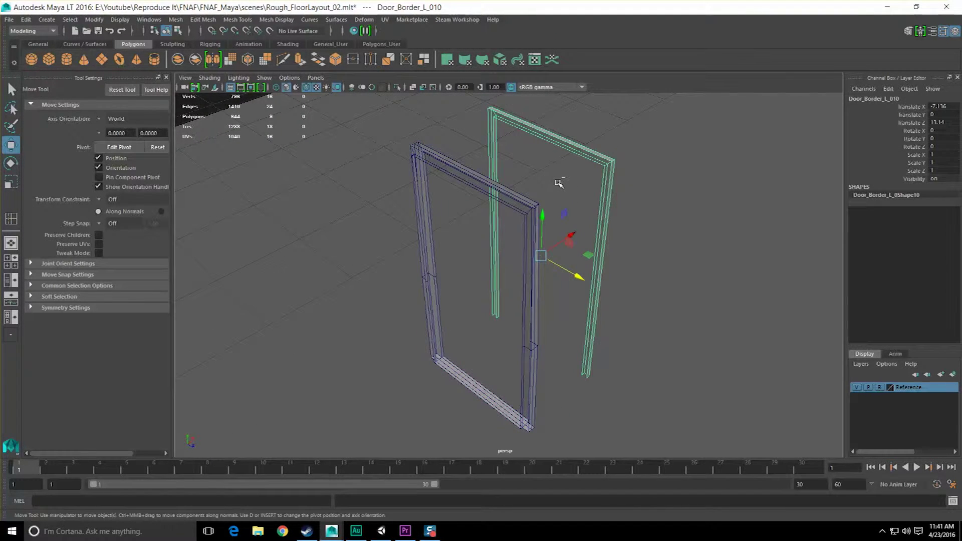
key(ctrl+h)
- Move the frame's outer top corner vertices outward to make its sides vertical, raise them slightly, and return to object selection
click(524, 242)
key(space)
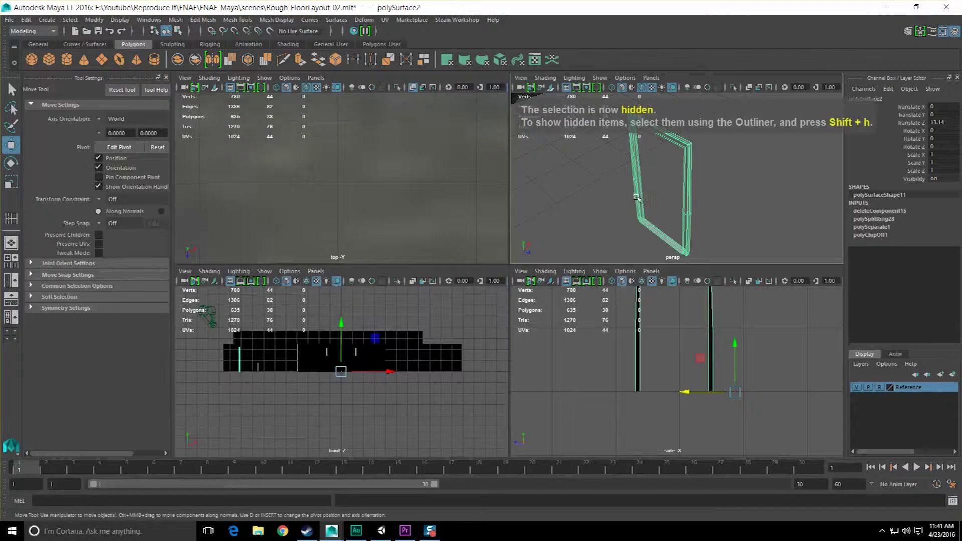
key(space)
key(f)
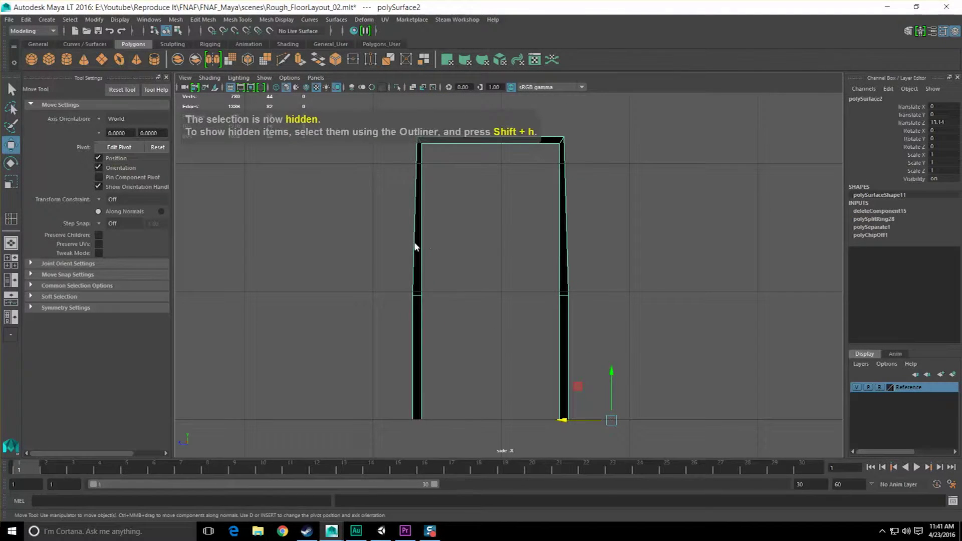
right_drag(416, 246, 393, 241)
drag(408, 129, 422, 141)
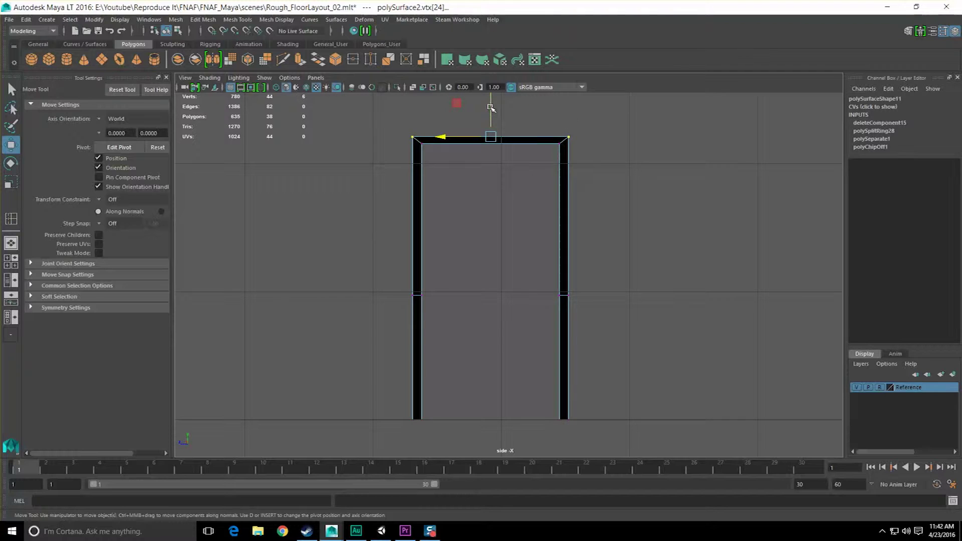
key(space)
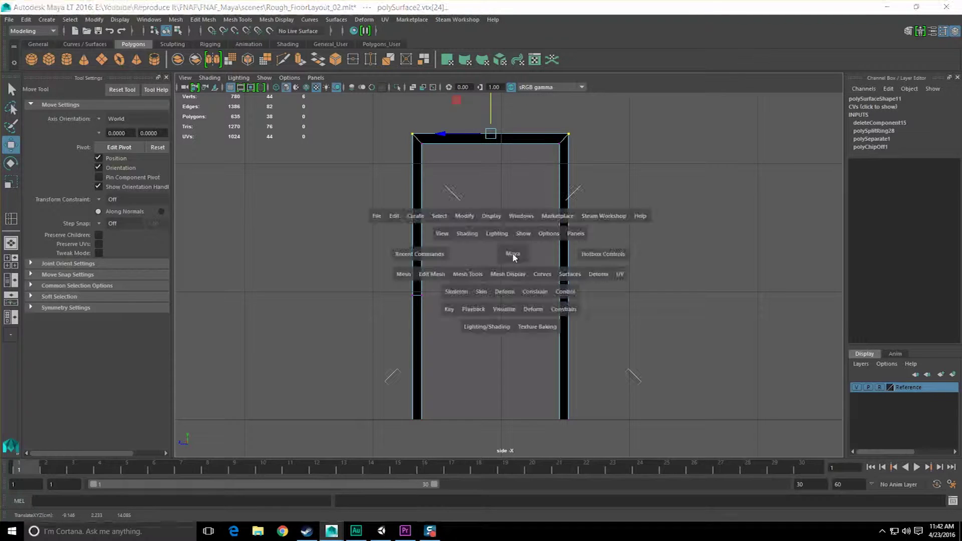
key(space)
key(F8)
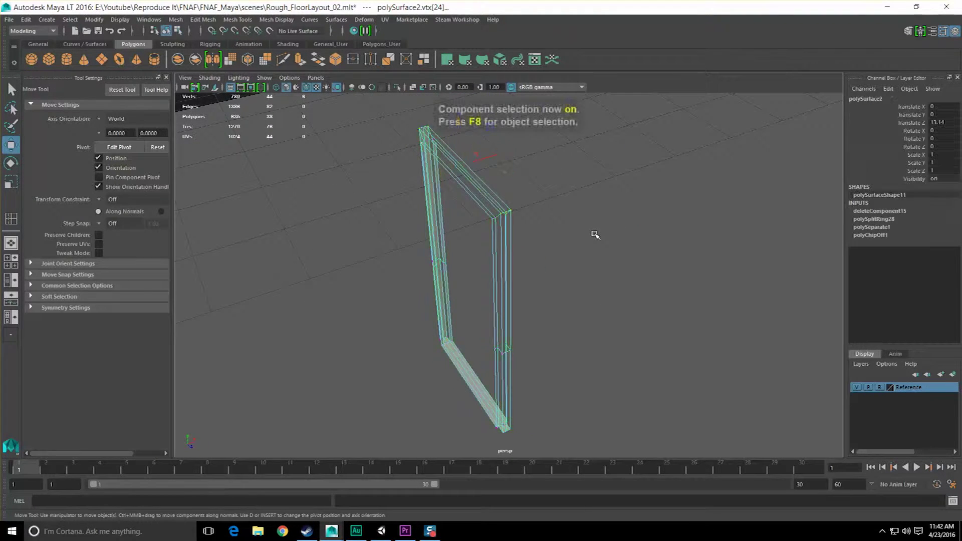
click(594, 234)
- Show all hidden objects so the door and border accompany the straightened frame
alt+drag(557, 244, 416, 200)
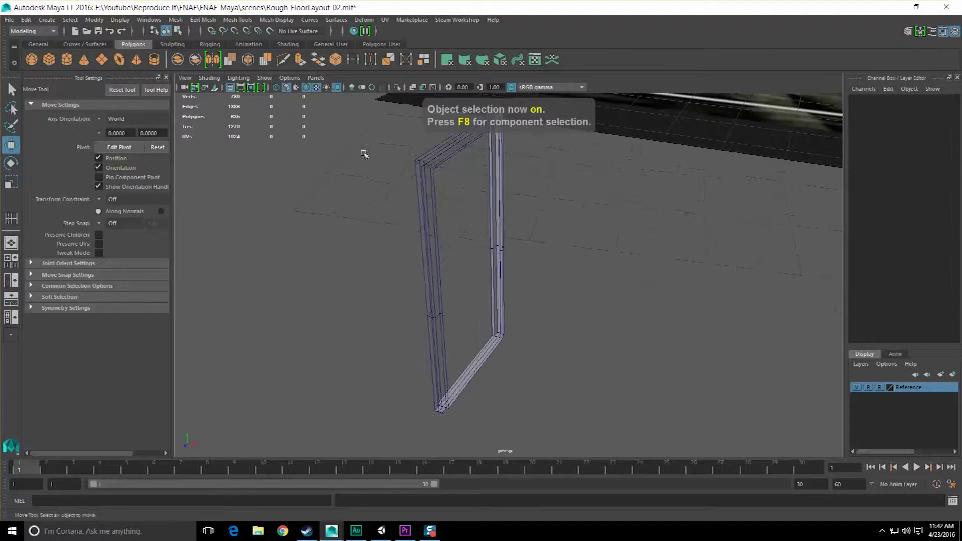
click(112, 19)
mouse_move(151, 83)
click(324, 132)
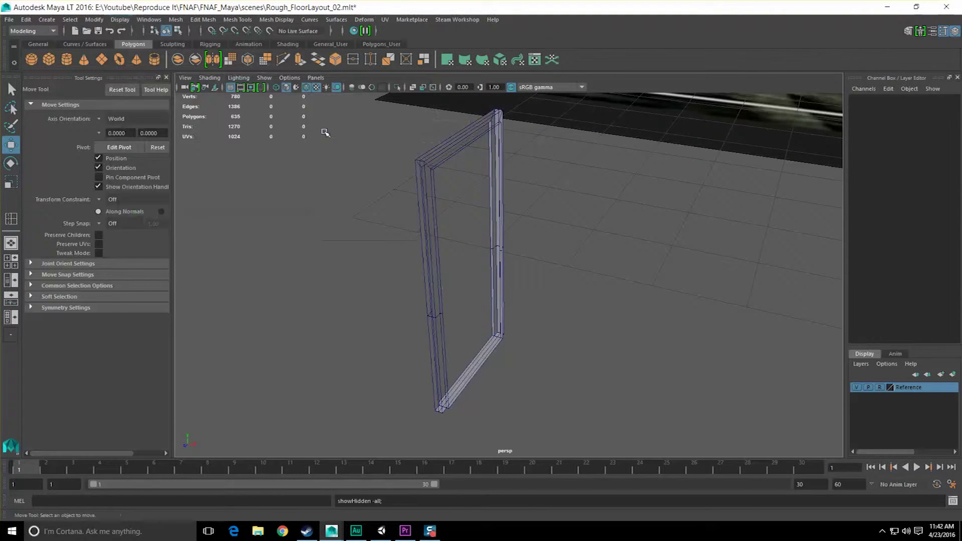
scroll(464, 215, up, 2)
- Select the copied security door and vertex-snap it along X into the straightened frame's center, at Translate X -7.839
key(q)
click(462, 215)
alt+drag(405, 200, 430, 212)
key(space)
key(space)
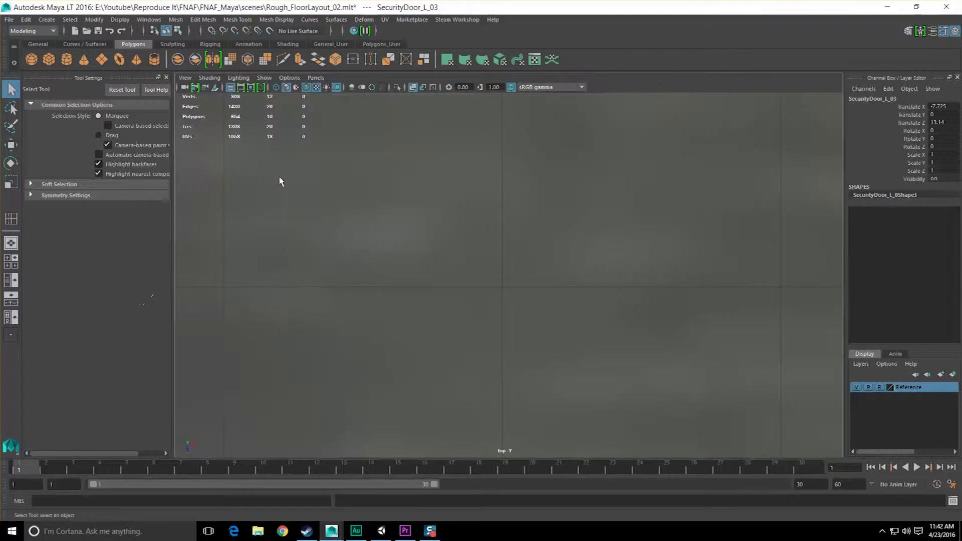
key(f)
key(e)
key(w)
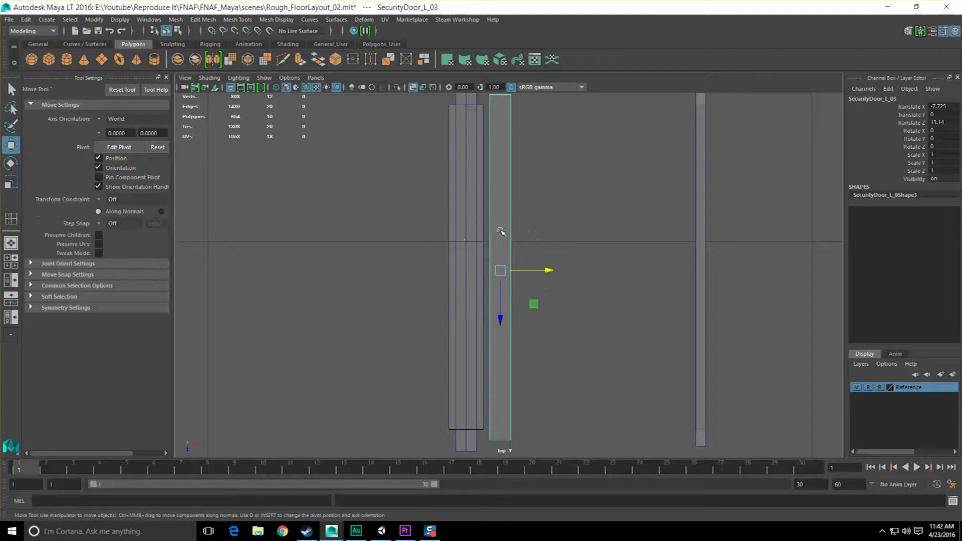
middle_drag(469, 106, 466, 104)
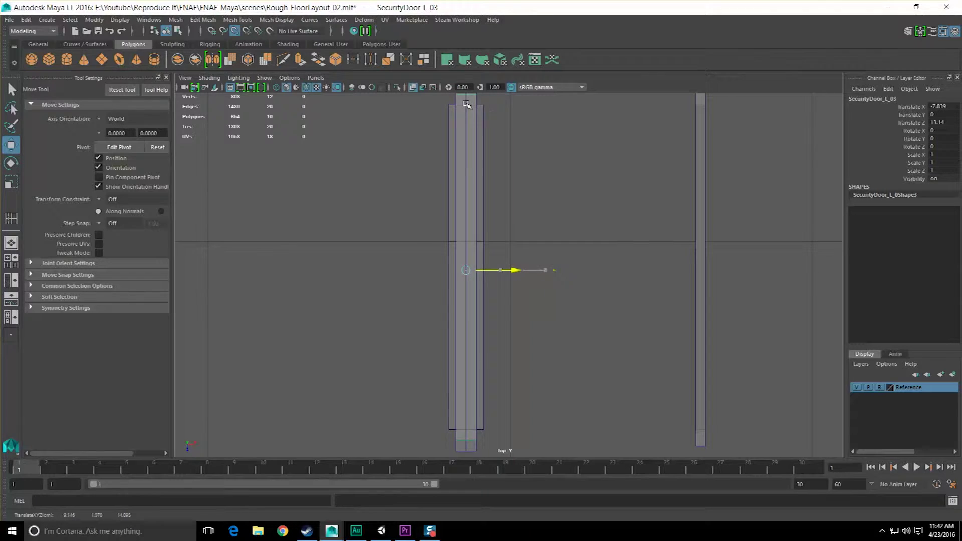
- Duplicate the door border and move the copy to the opposite side of the frame, at Translate X -8.131
mouse_move(489, 157)
alt+middle_down()
mouse_move(489, 167)
mouse_move(494, 152)
mouse_move(494, 162)
alt+middle_up()
click(705, 185)
scroll(676, 183, down, 6)
alt+middle_drag(663, 182, 640, 196)
scroll(621, 210, up, 4)
alt+middle_drag(577, 235, 594, 217)
drag(639, 291, 450, 289)
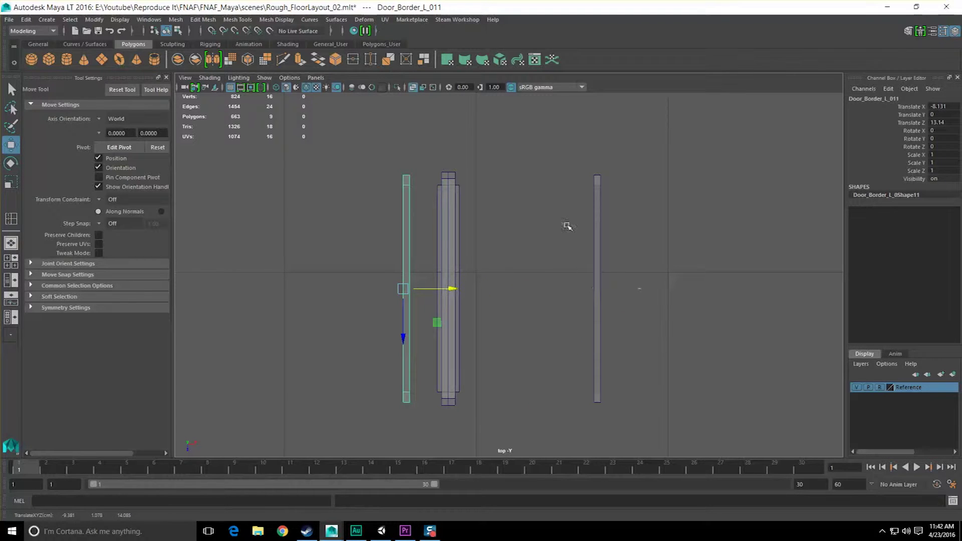
- Move the original door border along X and vertex-snap it against its side of the frame, at Translate X -7.861
drag(637, 290, 521, 287)
scroll(516, 286, up, 3)
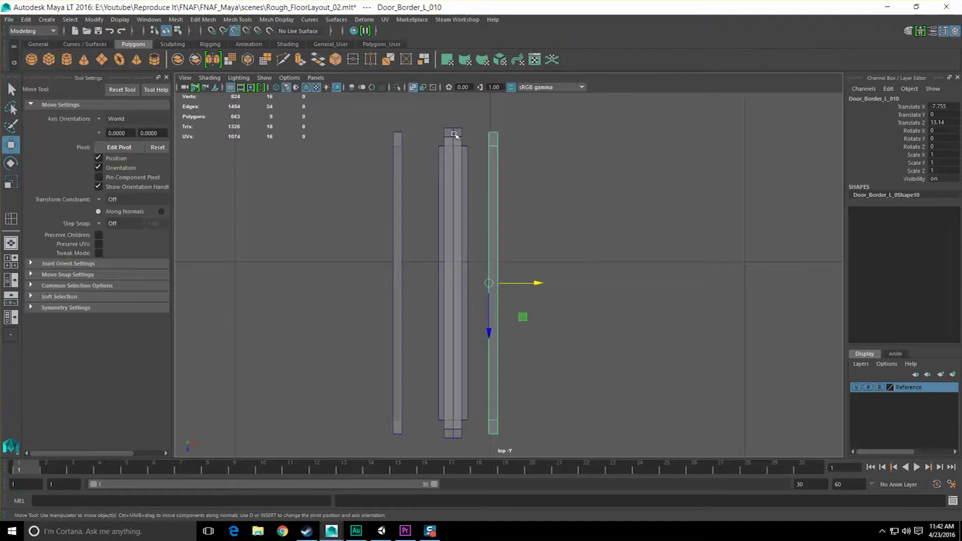
middle_drag(453, 134, 464, 131)
- Rotate the copied door border 180 degrees about Y and vertex-snap it against the opposite side of the frame, at Translate X -7.931
drag(417, 154, 418, 155)
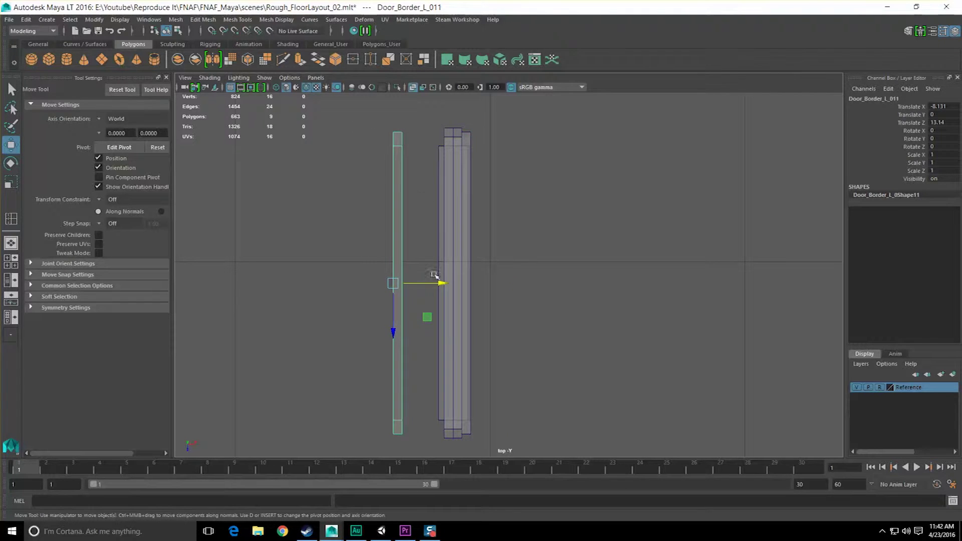
key(e)
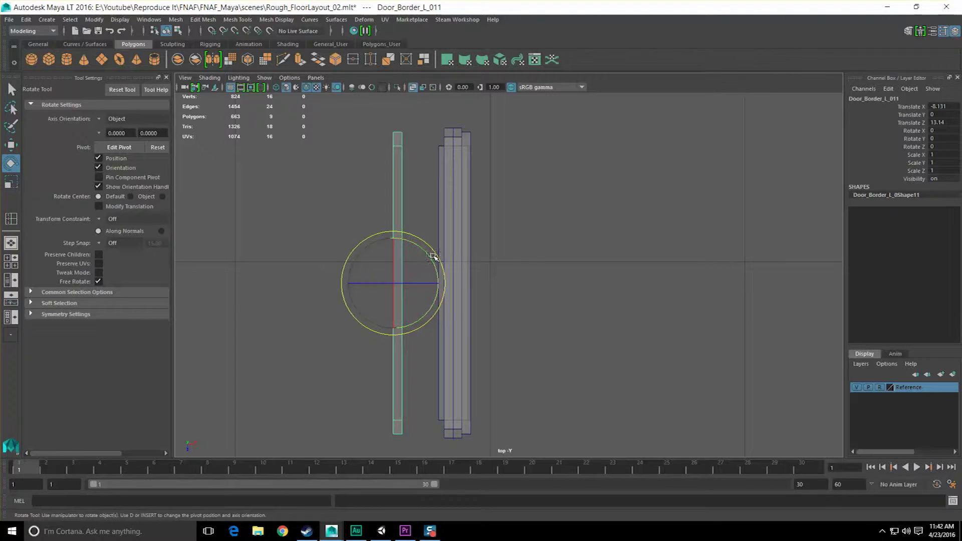
drag(433, 256, 328, 329)
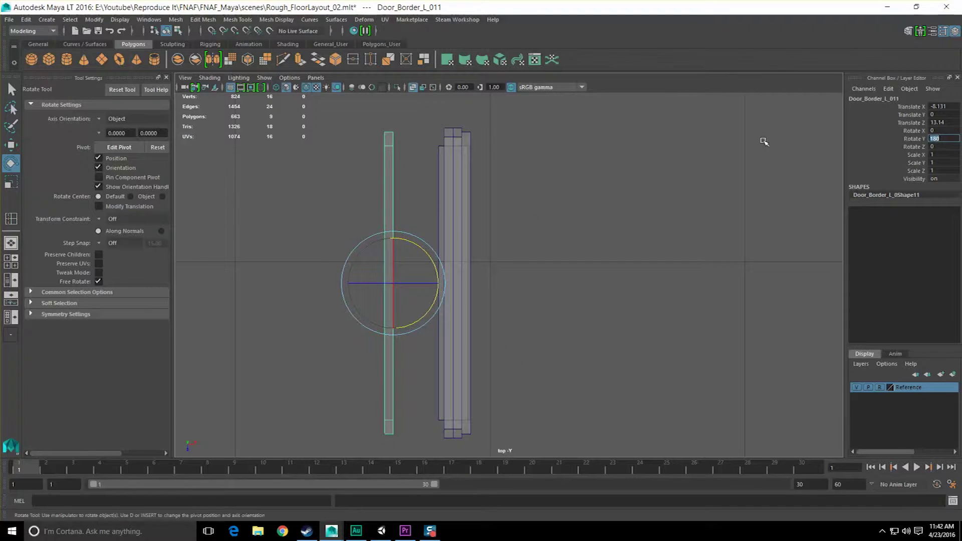
key(w)
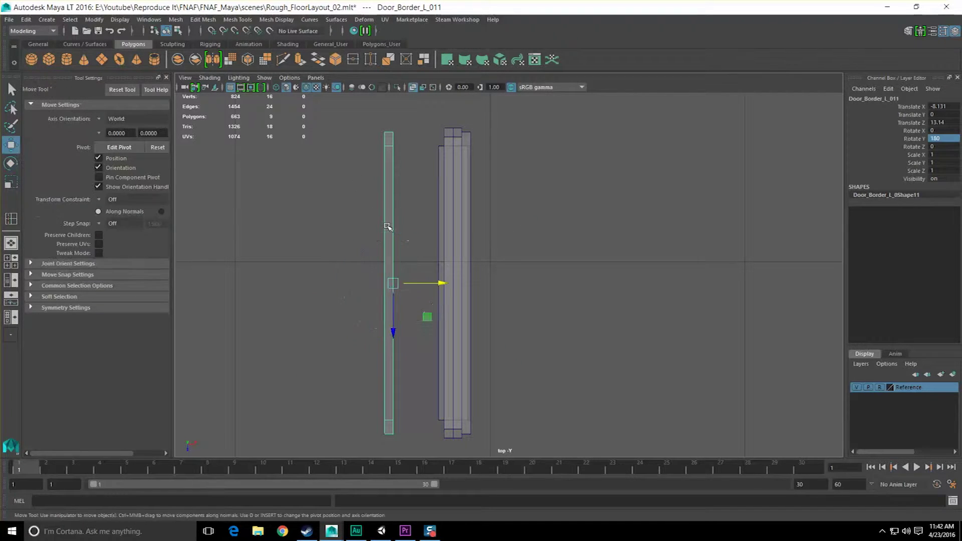
middle_drag(435, 141, 448, 127)
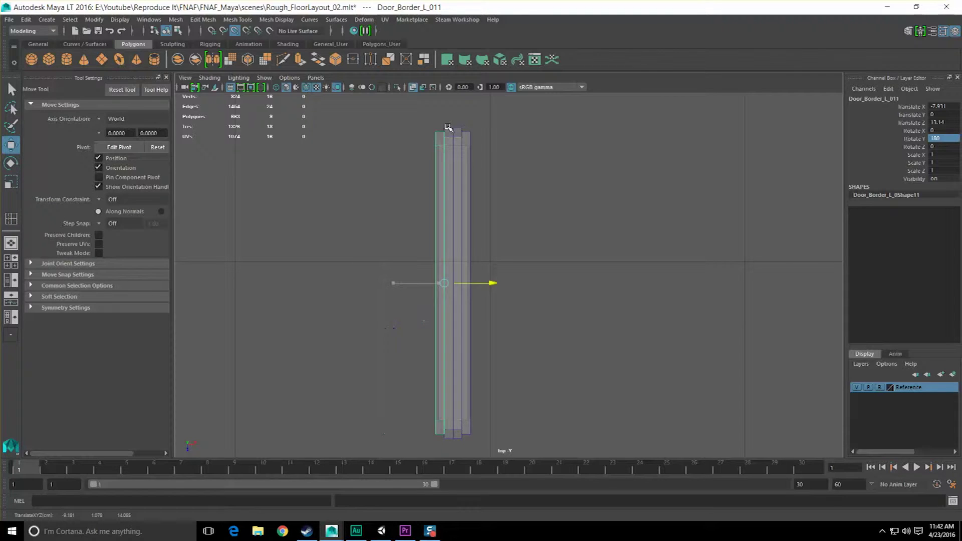
- Return to the perspective view, clear the selection and save the scene
key(space)
click(607, 205)
key(space)
key(q)
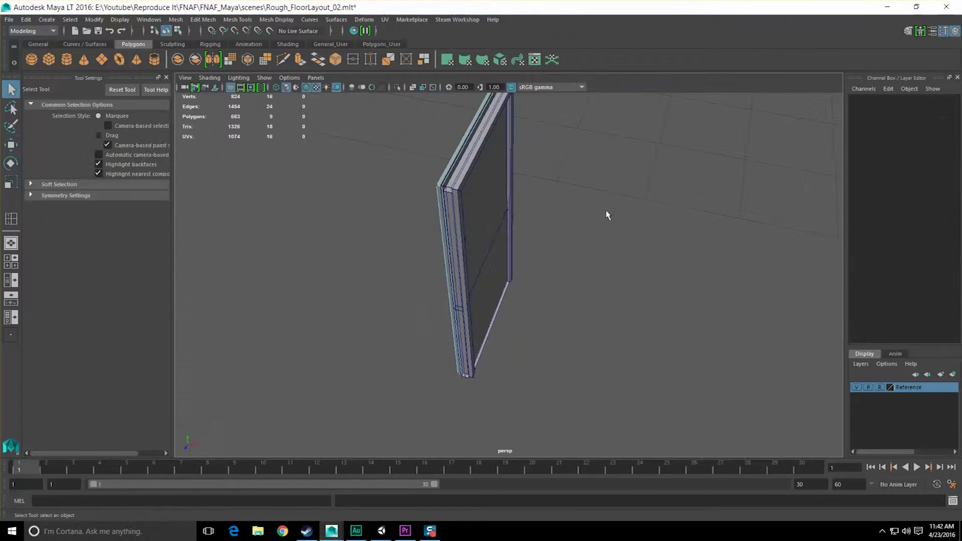
key(F8)
click(603, 210)
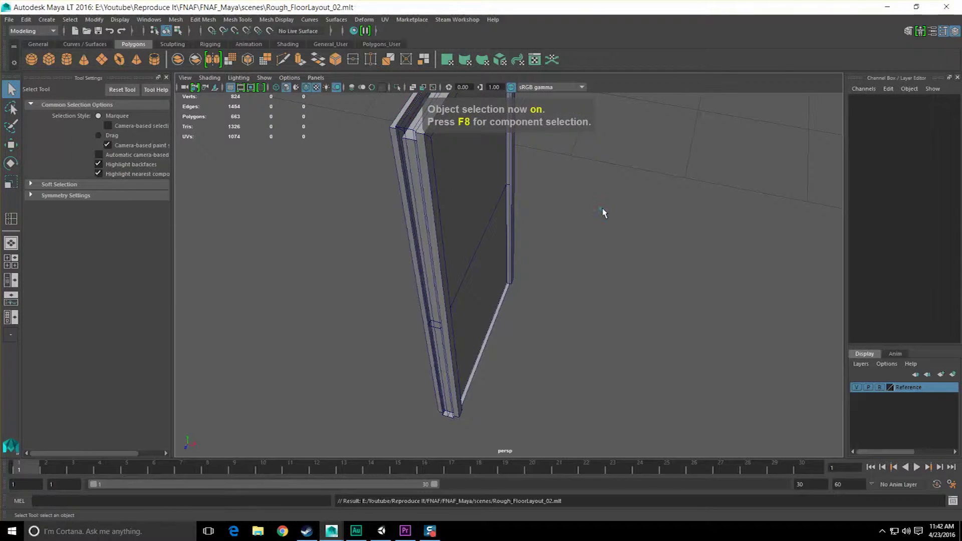
- Examine how the door borders line up with the outer top and side edges of the frame
mouse_move(603, 211)
alt+mouse_down()
mouse_move(599, 226)
mouse_move(501, 211)
mouse_move(522, 187)
mouse_move(562, 199)
mouse_move(521, 208)
mouse_move(514, 228)
mouse_move(507, 212)
mouse_move(481, 219)
mouse_move(591, 210)
alt+mouse_up()
click(574, 184)
click(583, 171)
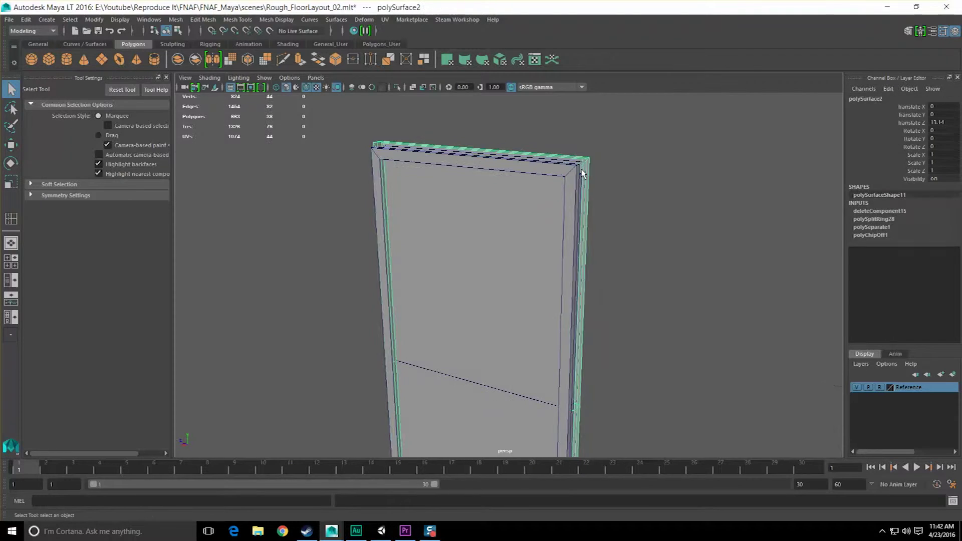
alt+drag(534, 199, 603, 176)
scroll(600, 181, down, 1)
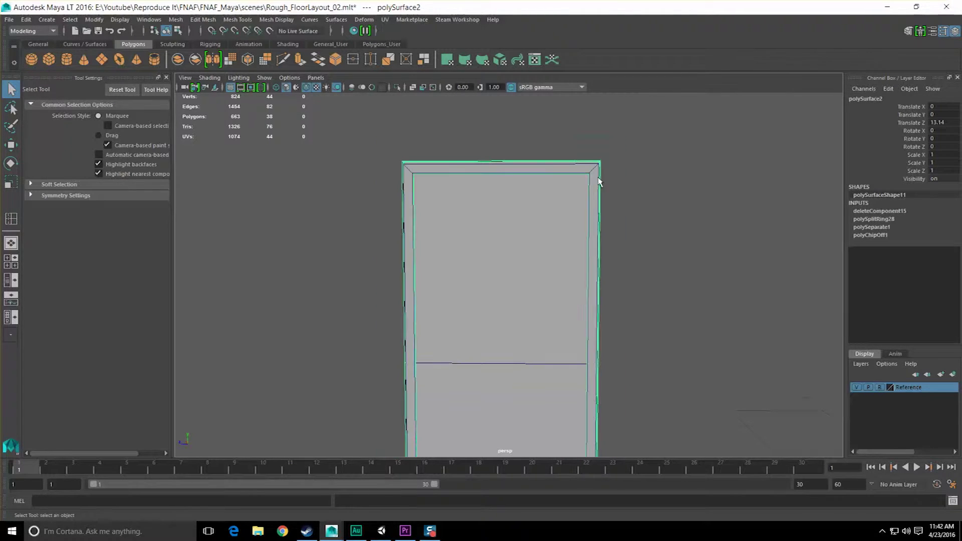
scroll(599, 183, up, 2)
alt+middle_drag(599, 182, 554, 189)
alt+drag(554, 188, 551, 198)
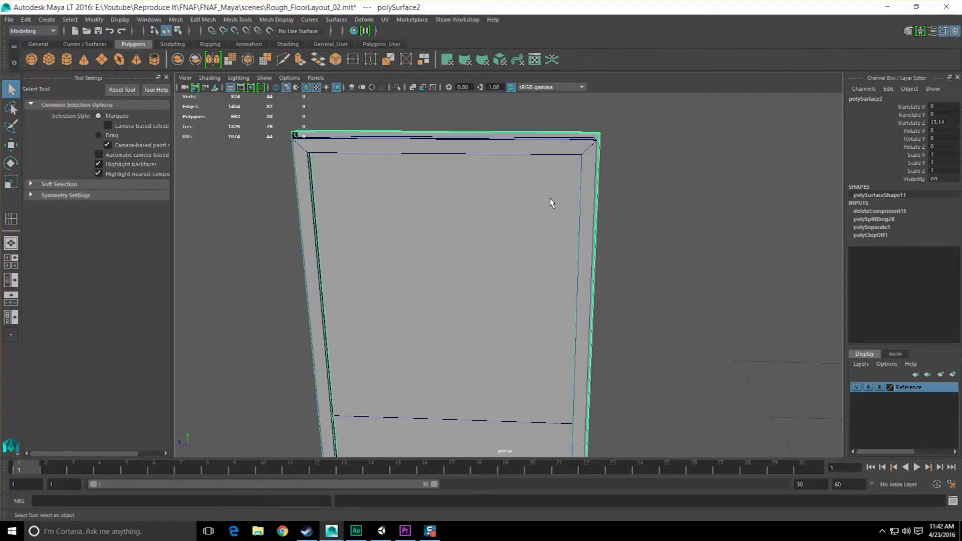
alt+drag(551, 203, 561, 126)
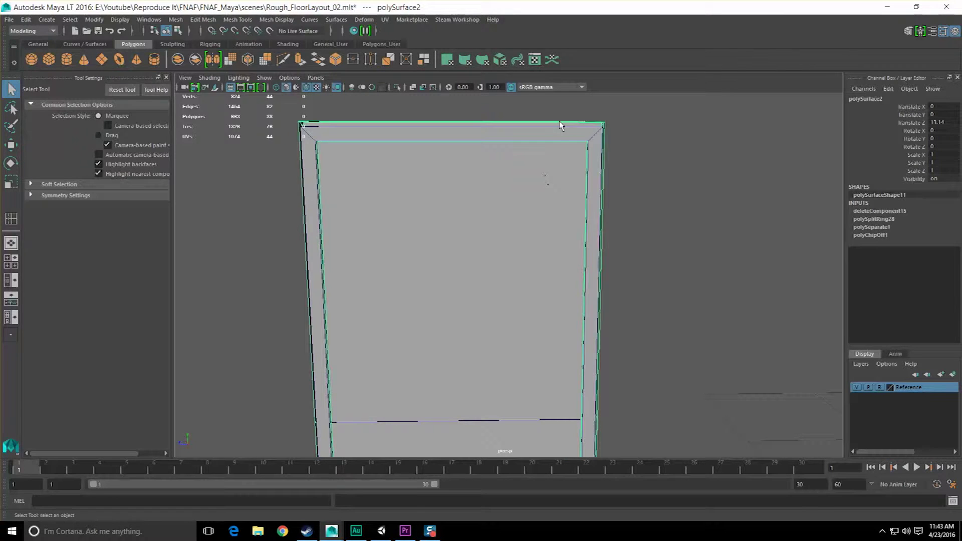
click(559, 126)
right_click(548, 131)
right_drag(547, 131, 547, 102)
click(544, 129)
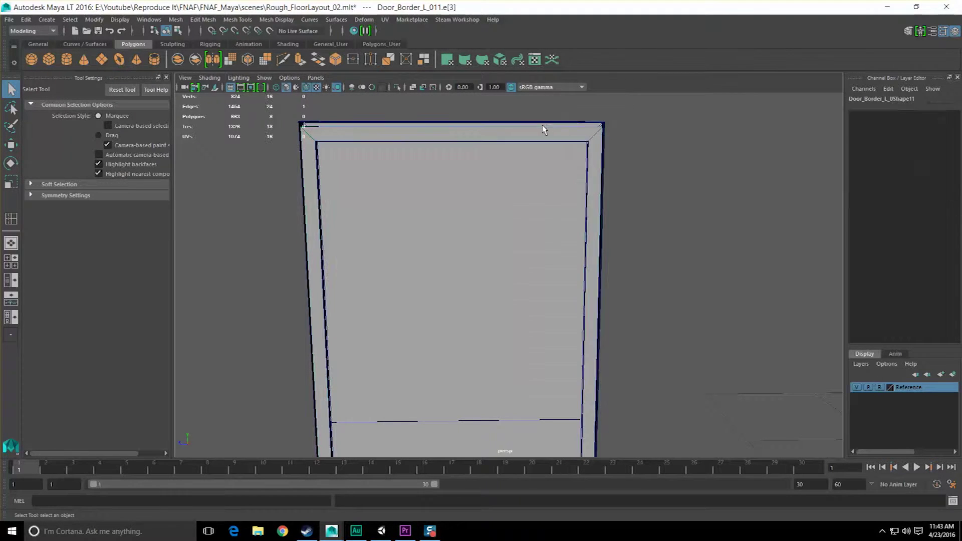
alt+drag(466, 151, 484, 161)
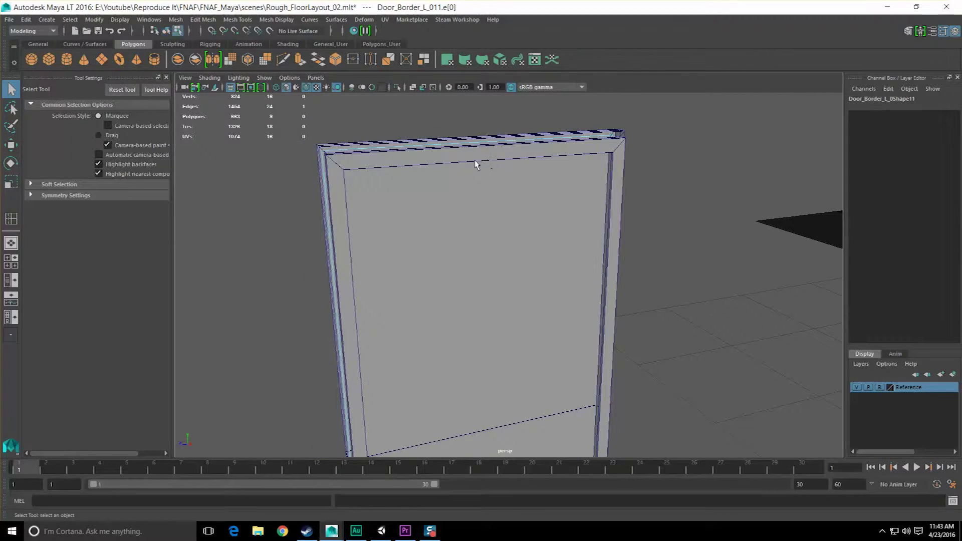
key(F8)
- Select the original door border's top face and raise it to the frame's top edge with vertex snapping
alt+drag(431, 172, 618, 146)
click(618, 146)
right_click(618, 146)
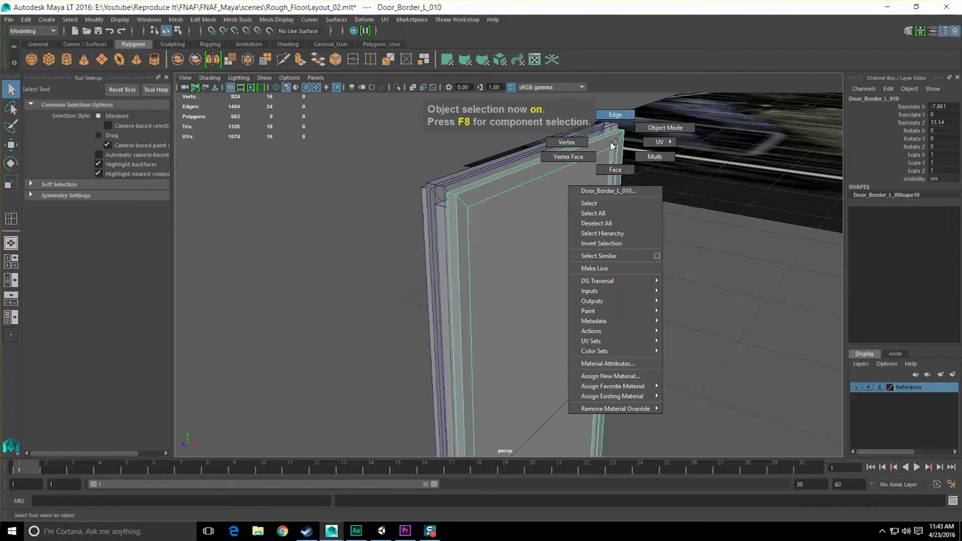
right_drag(612, 146, 611, 143)
click(551, 160)
key(w)
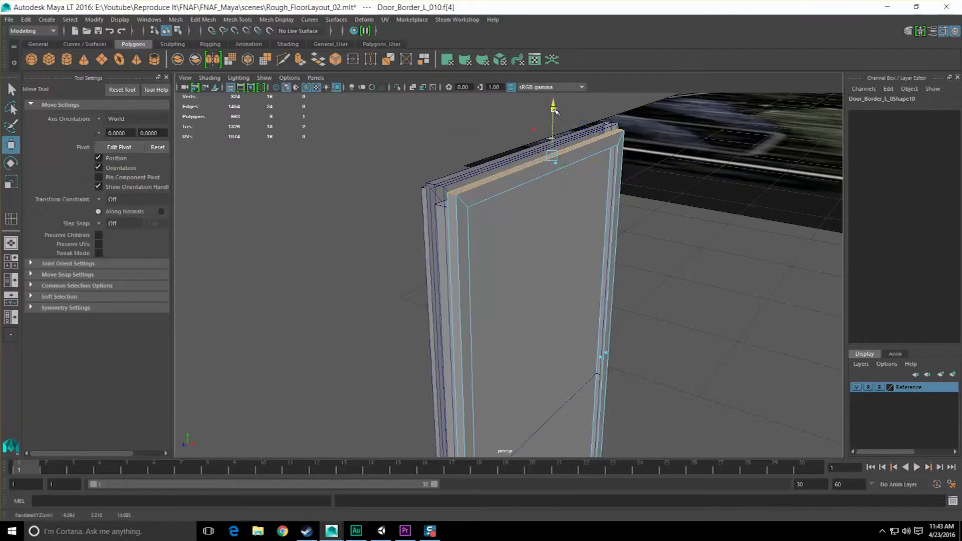
alt+drag(427, 184, 471, 184)
- Select the rotated door border's top face and vertex-snap it to the top of the frame
click(542, 159)
alt+drag(534, 167, 552, 169)
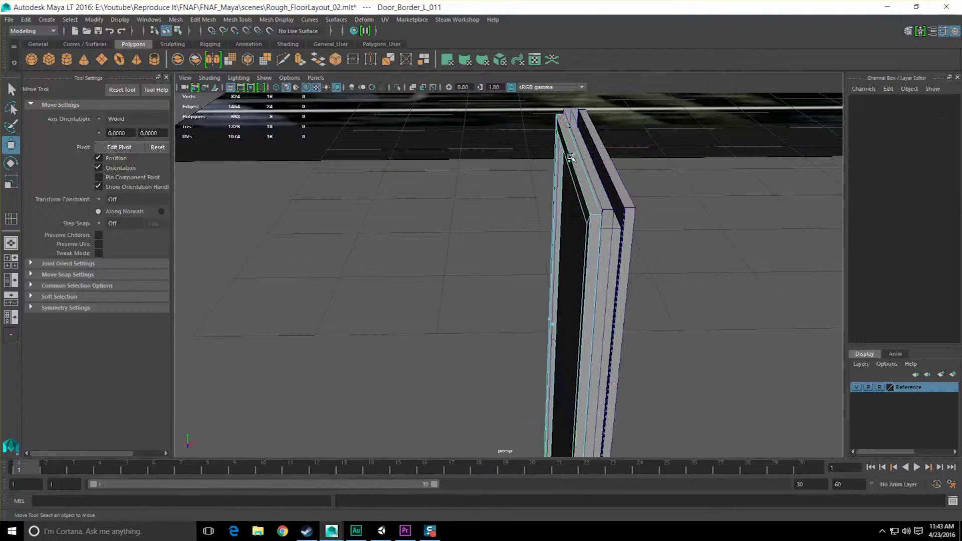
click(574, 153)
key(v)
drag(579, 107, 560, 108)
key(q)
alt+drag(561, 196, 508, 262)
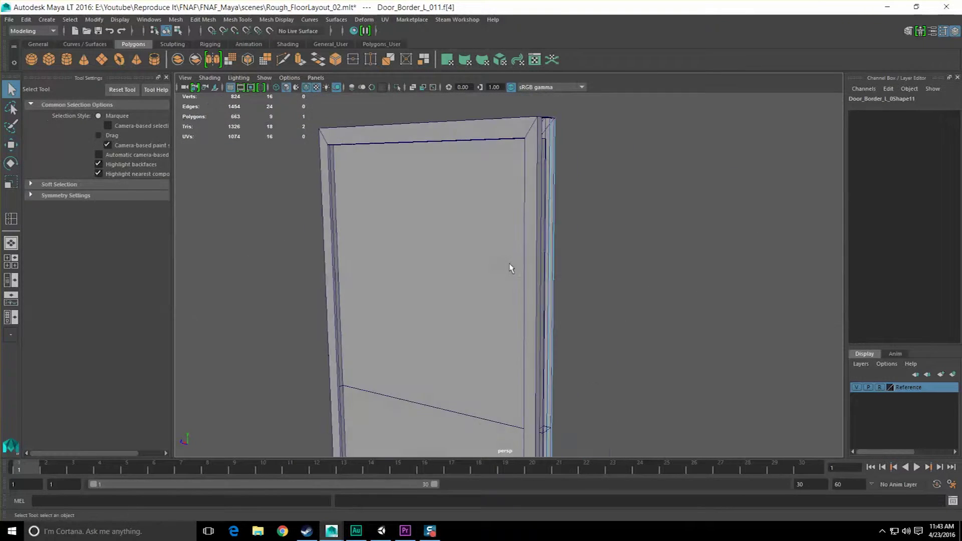
alt+drag(577, 222, 509, 193)
right_drag(510, 167, 510, 196)
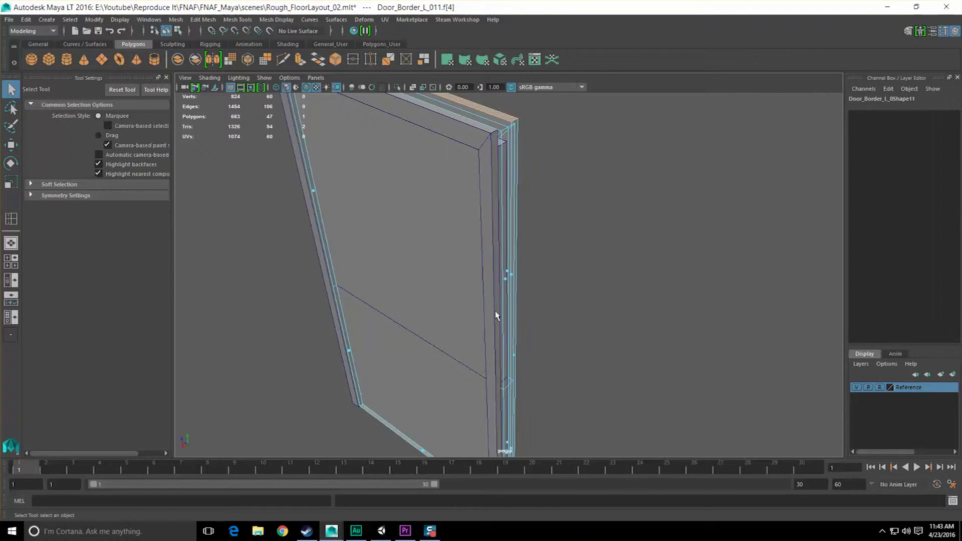
alt+drag(543, 318, 451, 273)
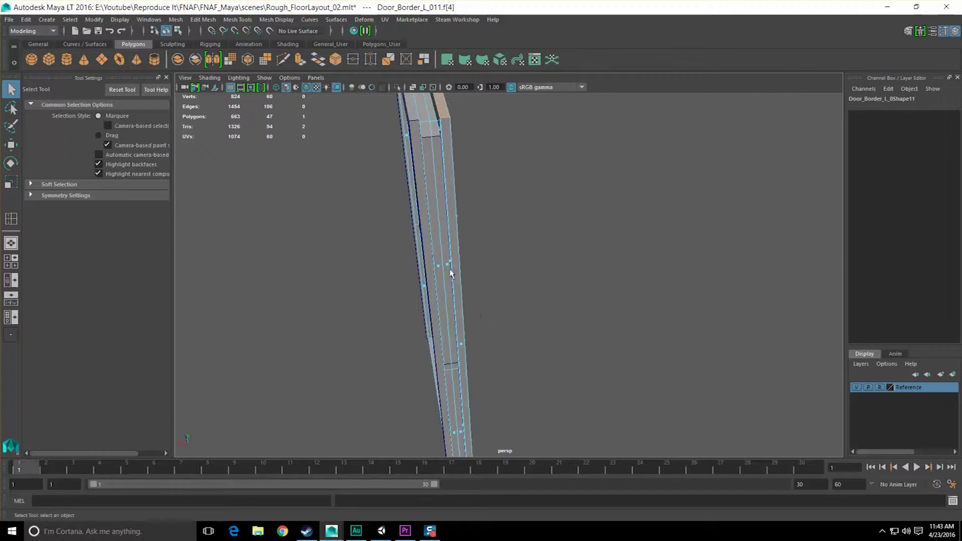
alt+drag(461, 343, 554, 297)
key(F8)
key(F8)
key(F8)
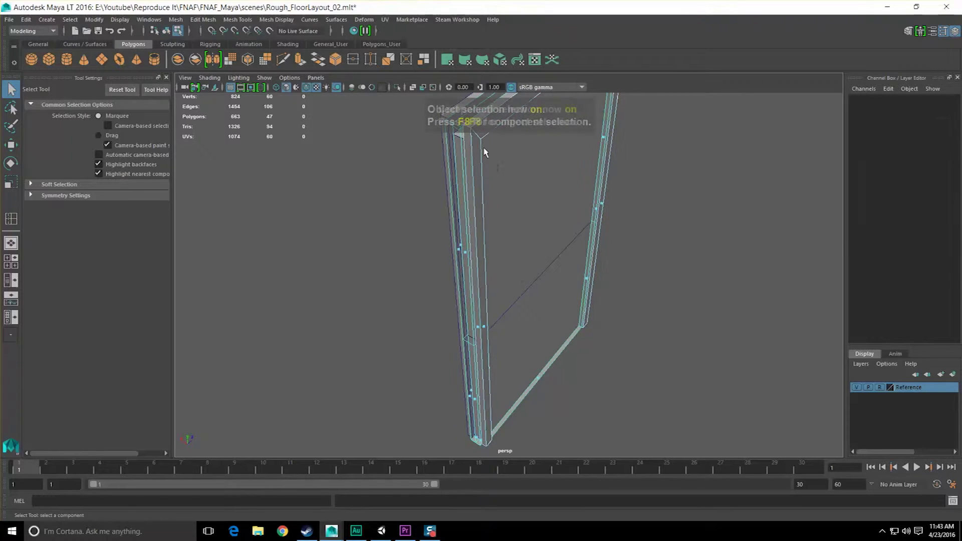
click(476, 148)
key(F8)
click(625, 169)
click(472, 136)
right_drag(473, 151, 476, 181)
alt+drag(469, 299, 496, 303)
click(508, 139)
click(496, 124)
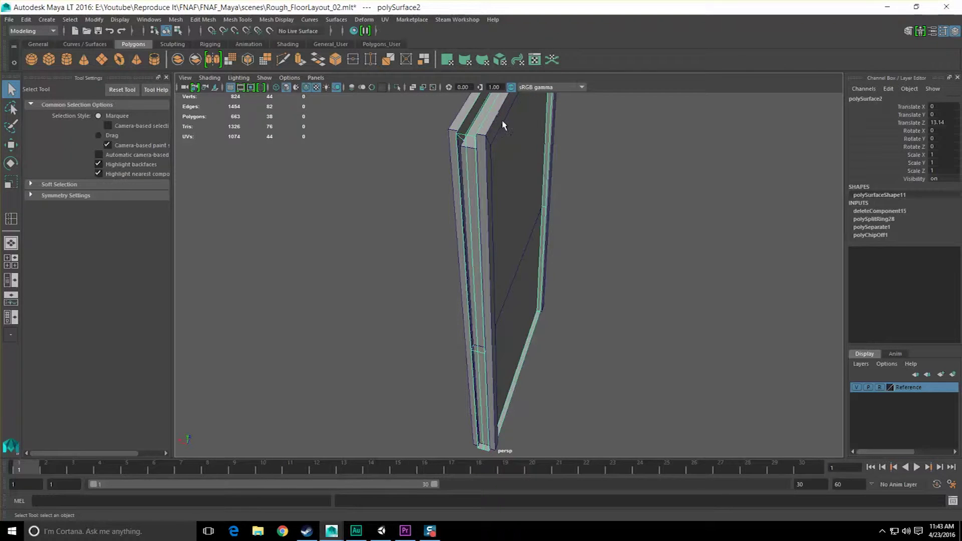
- Vertex-snap both outer side faces of the rotated door border to the frame's outer sides
click(508, 138)
alt+drag(485, 140, 510, 139)
right_drag(500, 128, 500, 155)
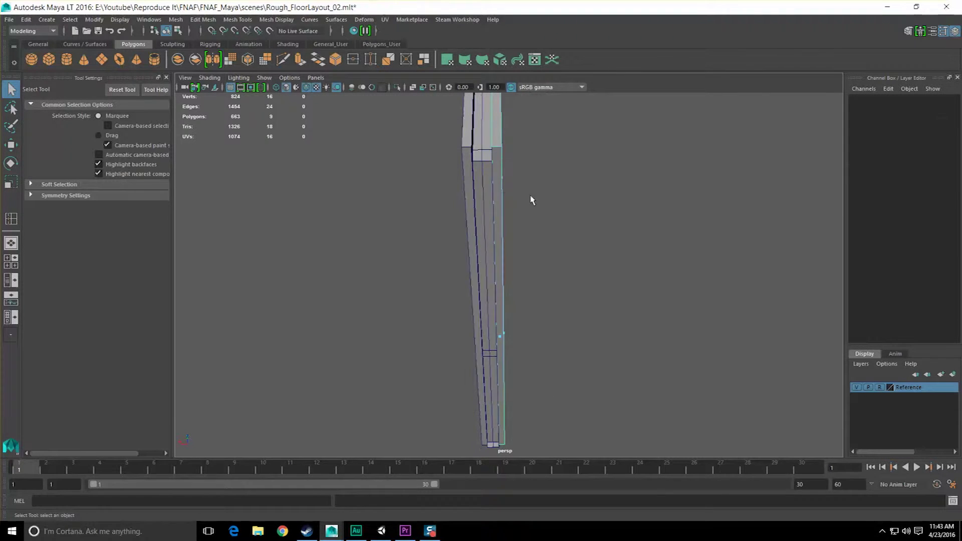
alt+drag(532, 201, 509, 275)
click(497, 338)
key(w)
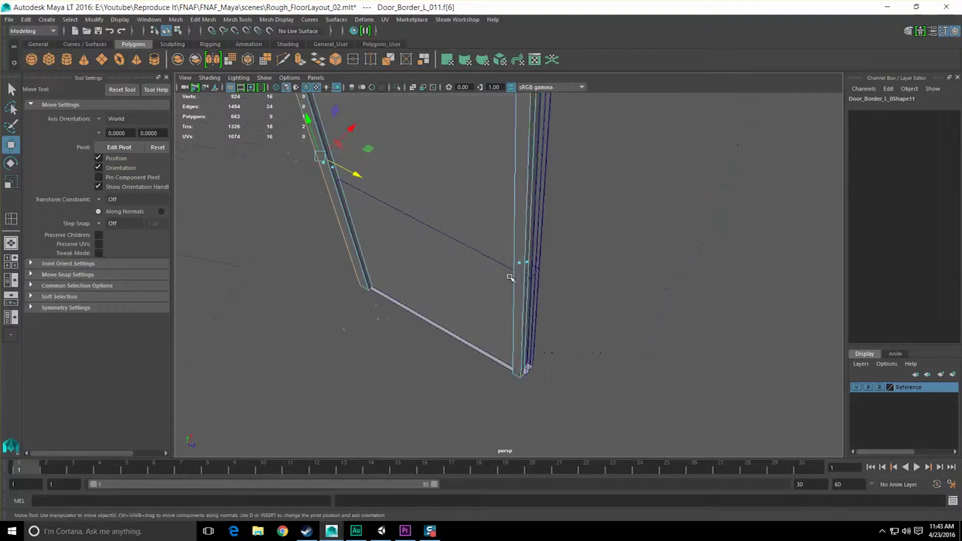
click(527, 264)
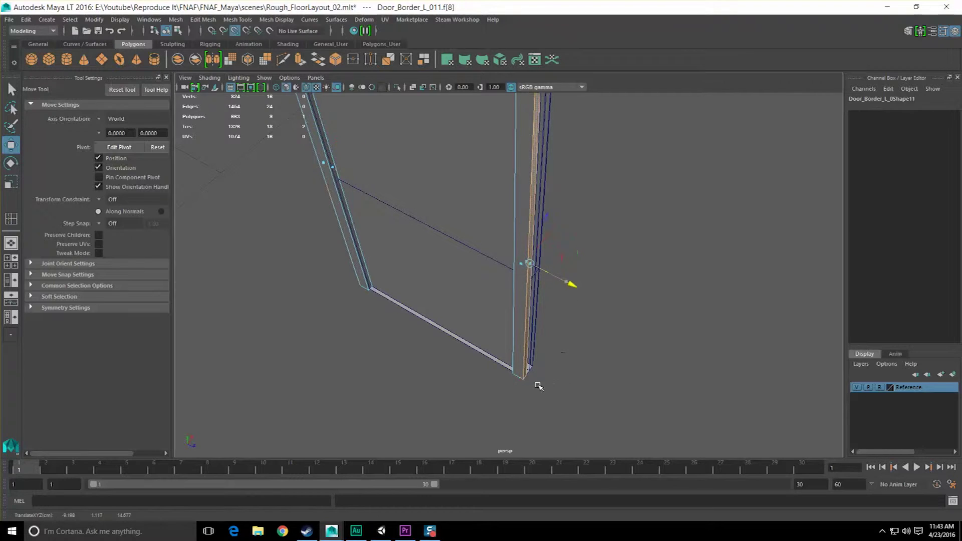
alt+drag(537, 386, 467, 196)
- Select the first outer side face of the original door border and align it with the frame's outer side
key(q)
click(462, 159)
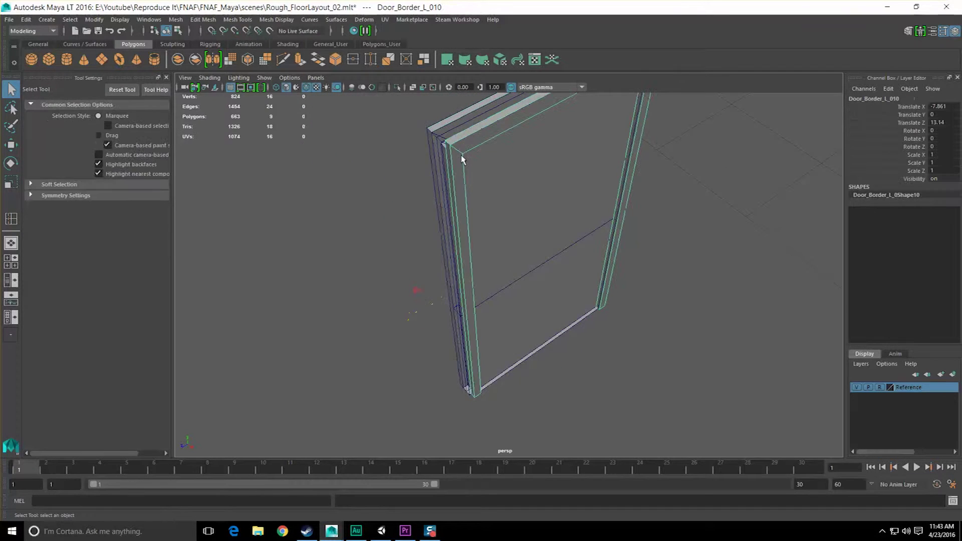
right_drag(461, 159, 463, 173)
key(F11)
click(457, 311)
key(w)
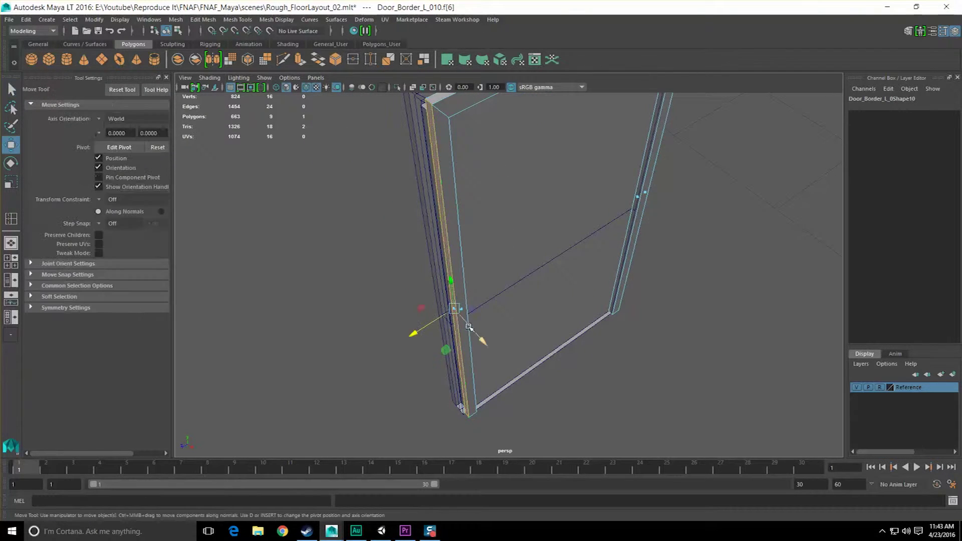
- Vertex-snap the original border's opposite outer side face to the frame, return to object selection and save the scene
alt+drag(457, 311, 521, 310)
key(q)
click(528, 315)
key(w)
scroll(528, 315, down, 1)
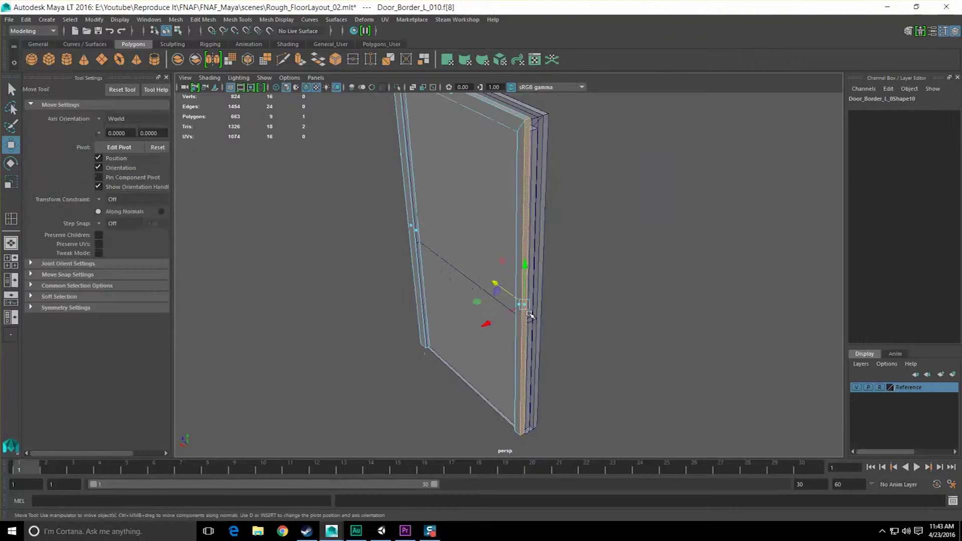
alt+middle_drag(529, 314, 517, 251)
alt+drag(517, 250, 523, 280)
key(v)
mouse_move(536, 423)
middle_down()
mouse_move(528, 436)
mouse_move(531, 428)
middle_up()
scroll(532, 409, down, 1)
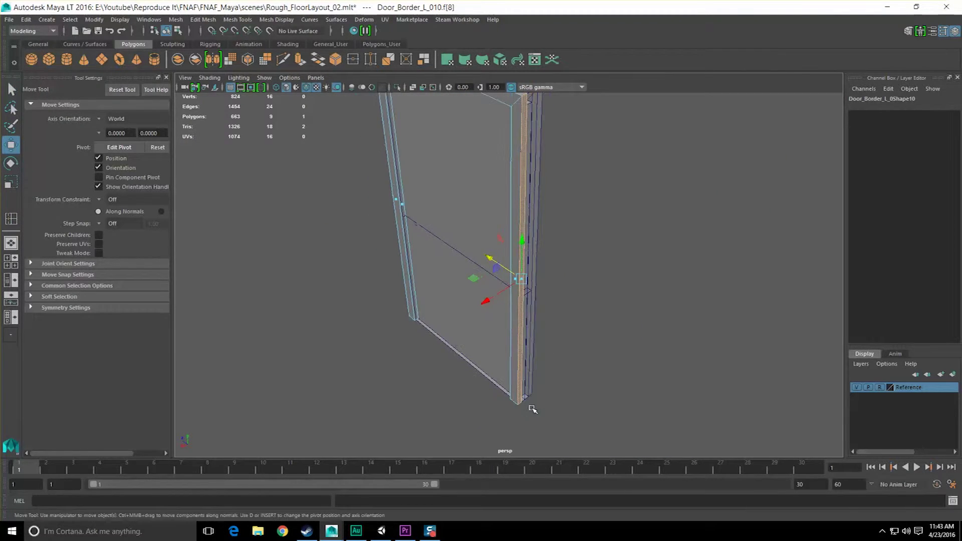
key(F8)
key(q)
click(633, 322)
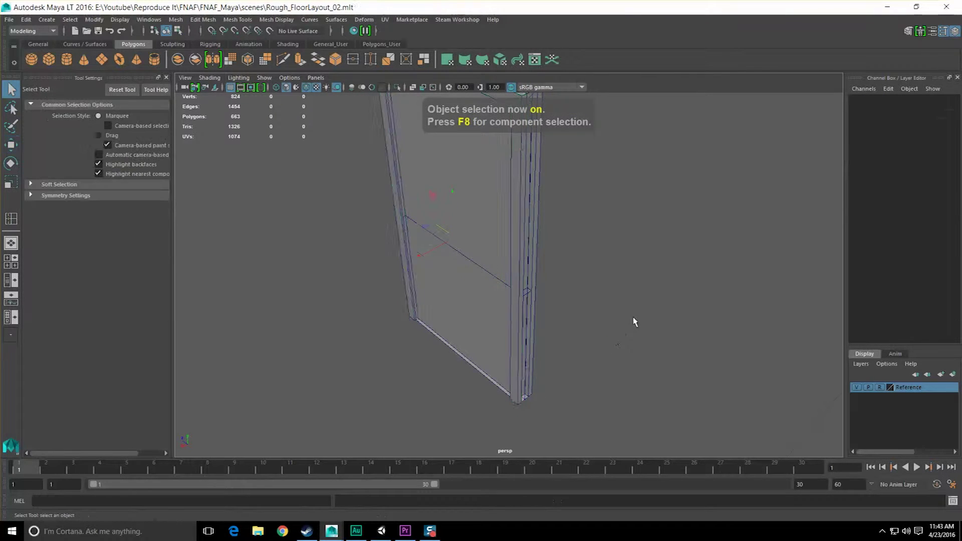
- Select the door frame and delete all construction history in the scene
alt+drag(633, 322, 575, 285)
click(568, 235)
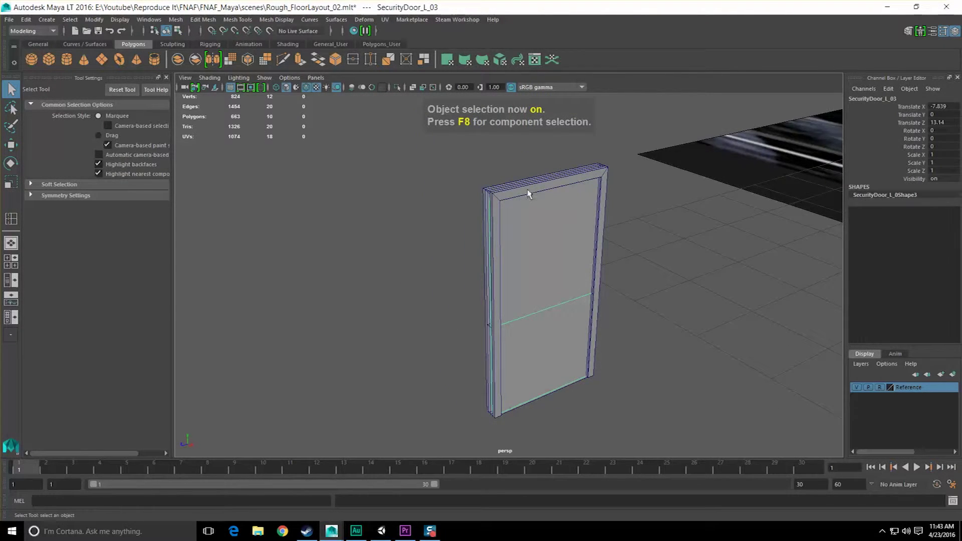
click(526, 243)
alt+drag(526, 243, 512, 246)
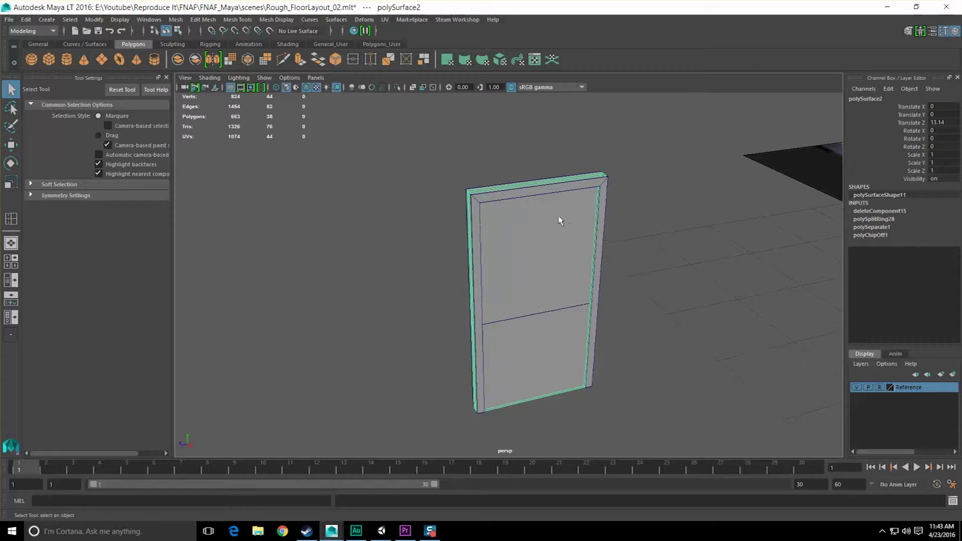
click(25, 19)
mouse_move(120, 144)
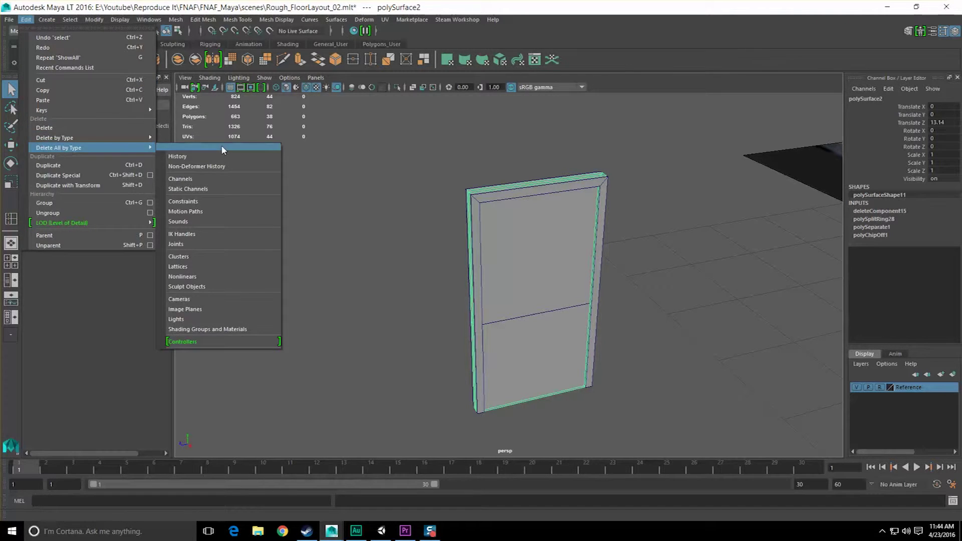
click(221, 146)
click(357, 201)
mouse_move(357, 202)
alt+mouse_down()
mouse_move(328, 198)
mouse_move(359, 204)
alt+mouse_up()
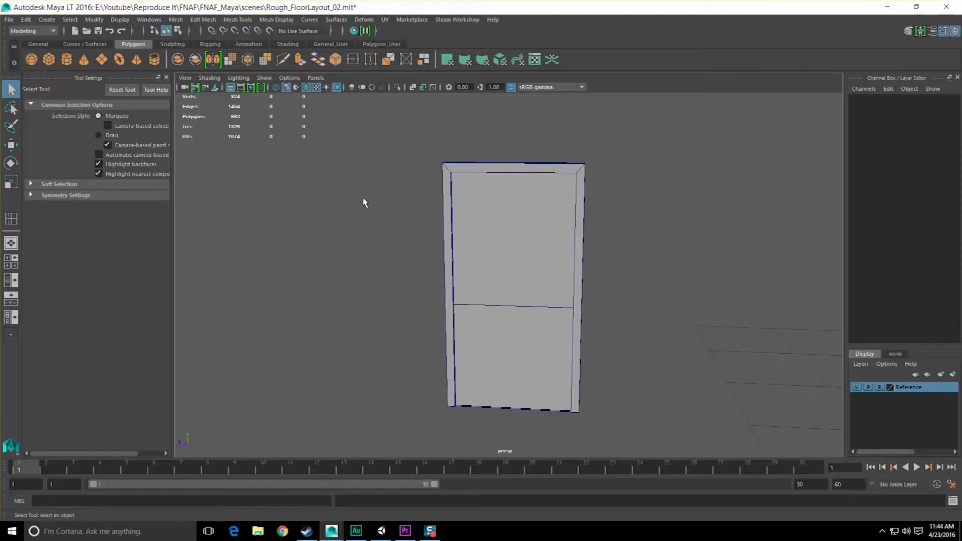
click(491, 215)
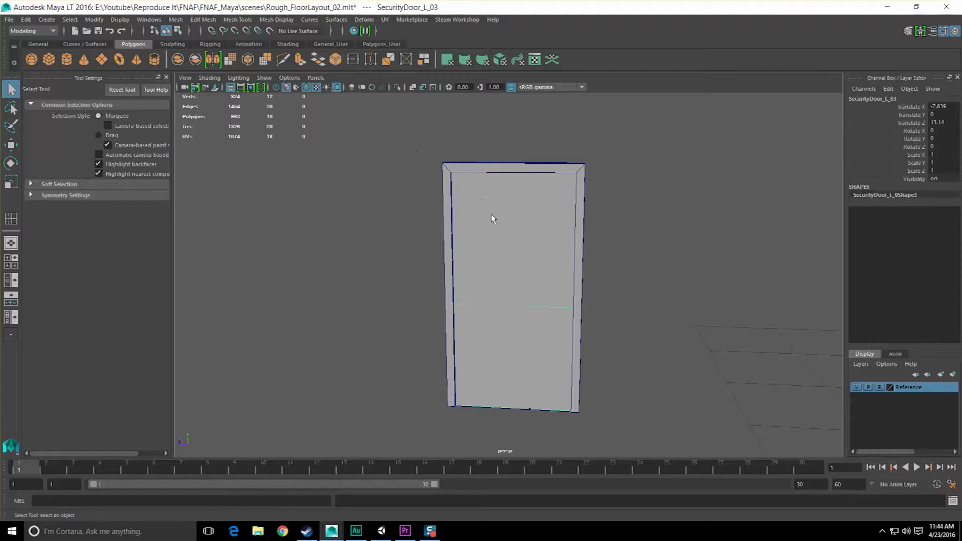
alt+drag(490, 214, 380, 215)
click(65, 20)
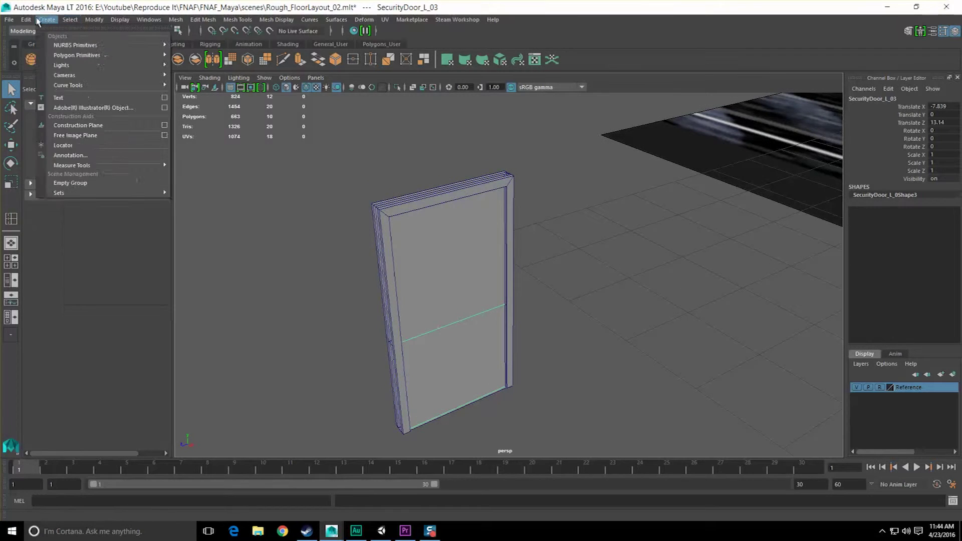
mouse_move(26, 20)
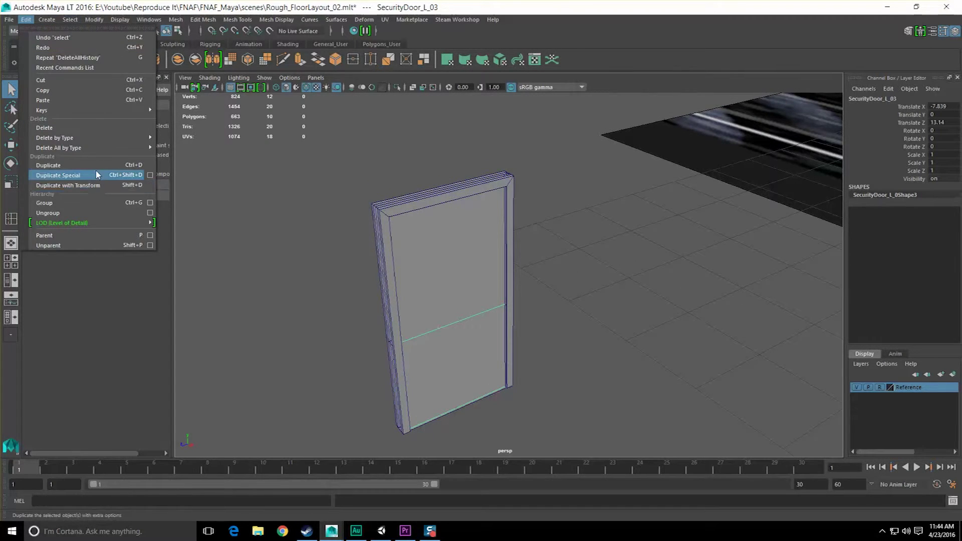
click(150, 175)
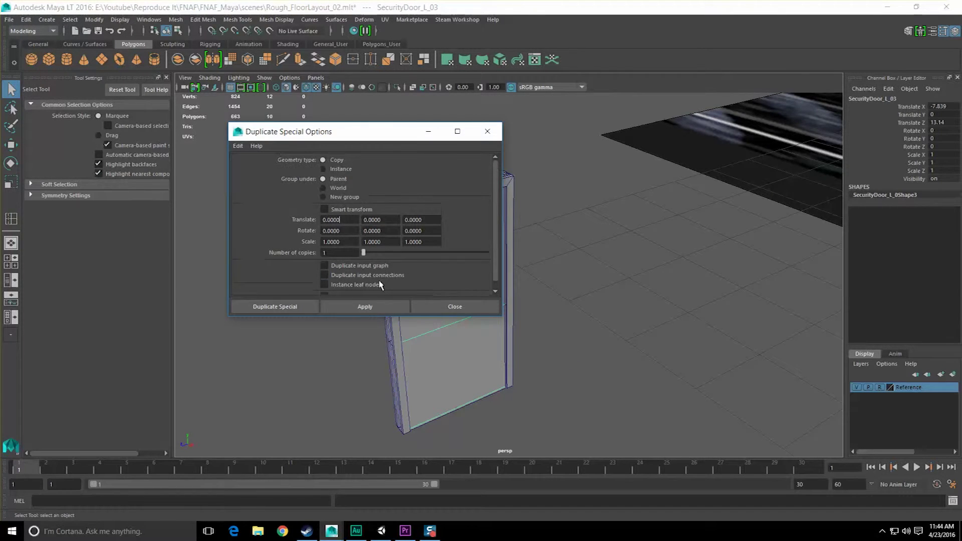
click(452, 305)
click(9, 20)
mouse_move(68, 172)
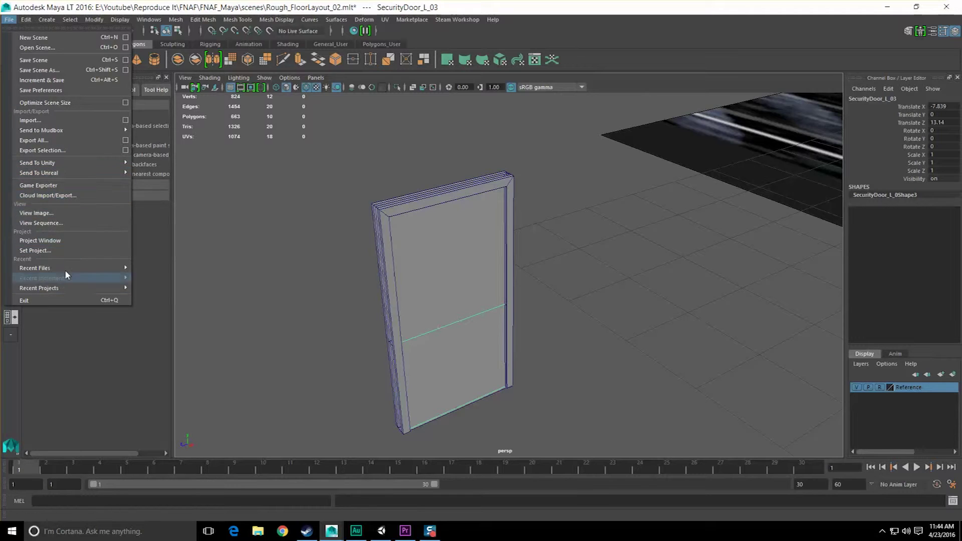
click(61, 95)
- Select the whole door assembly, and the door and its front border individually, to check their object names
drag(331, 160, 651, 440)
alt+drag(586, 374, 723, 166)
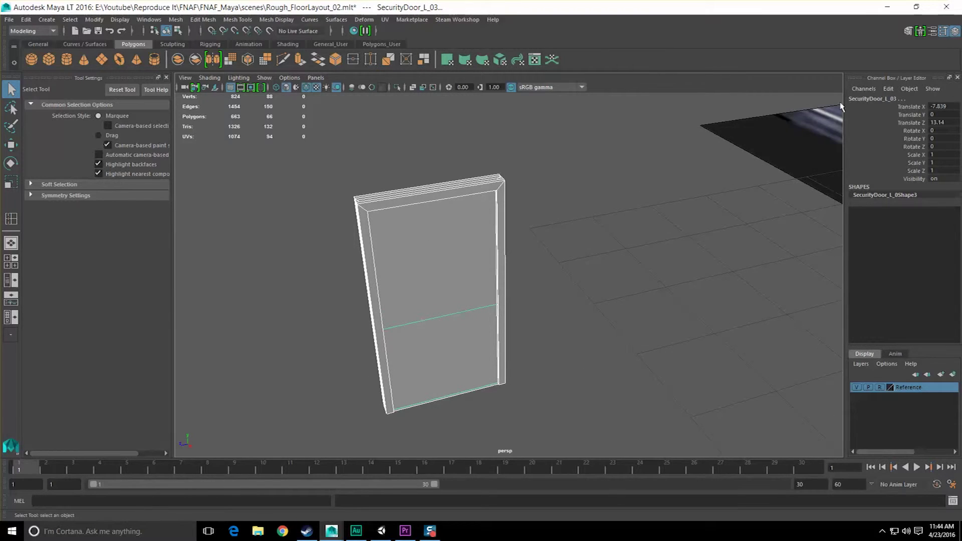
click(886, 99)
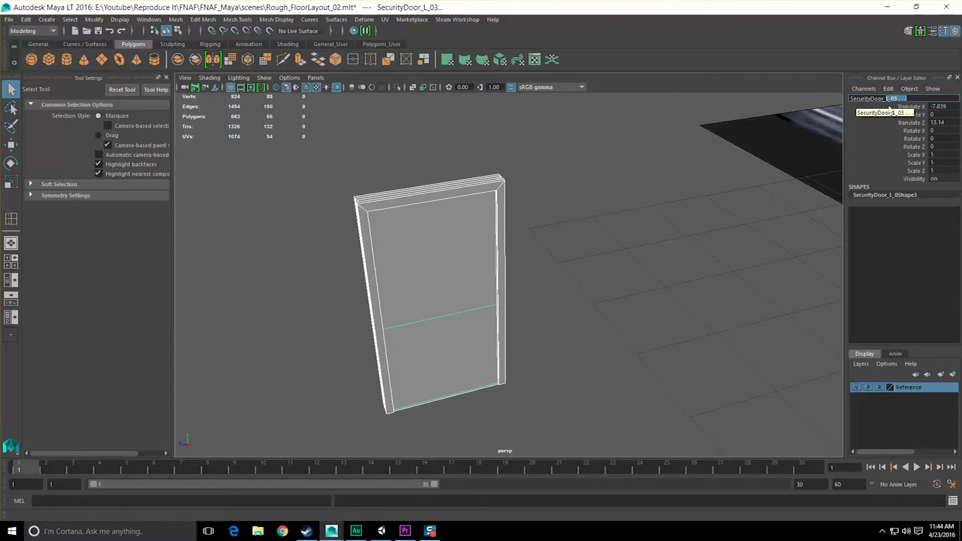
click(450, 226)
drag(287, 157, 621, 454)
click(511, 287)
click(474, 251)
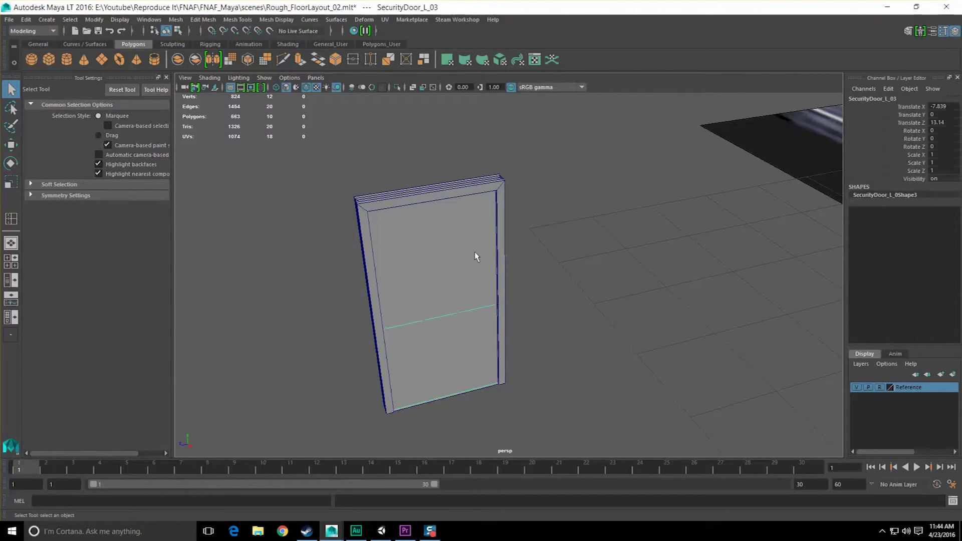
click(466, 189)
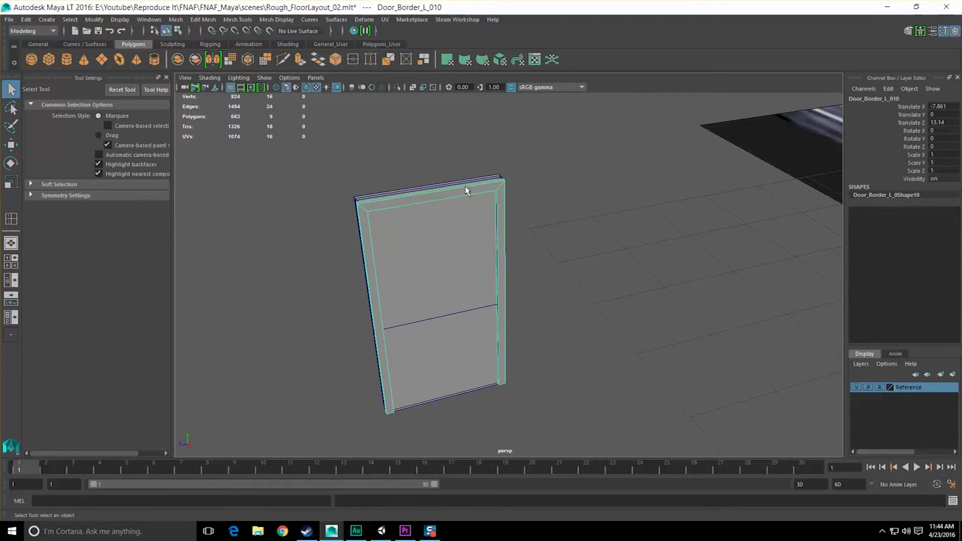
- Rename the inner frame piece between the two door borders as DoorInnerFrame and save the scene
click(481, 178)
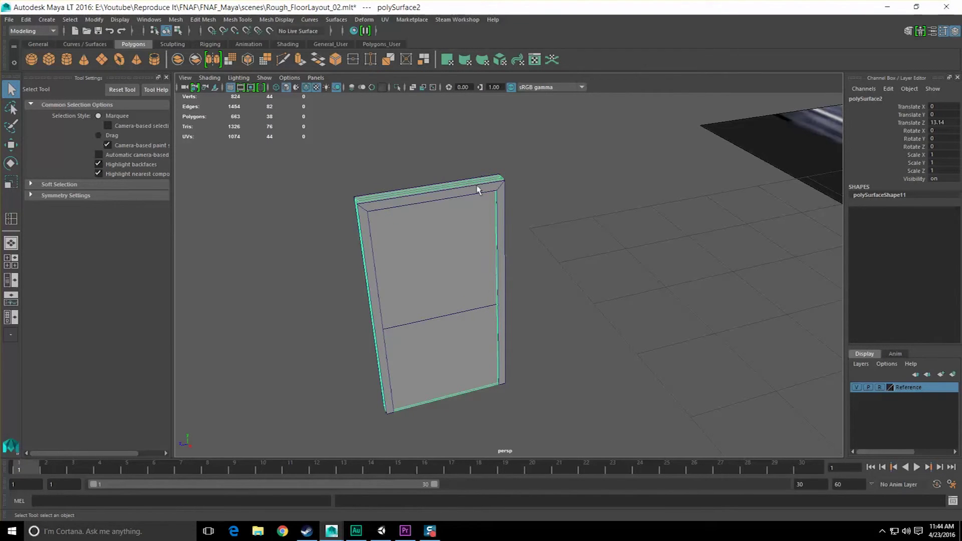
alt+drag(476, 185, 528, 200)
scroll(525, 197, up, 4)
alt+middle_drag(524, 195, 539, 228)
click(860, 99)
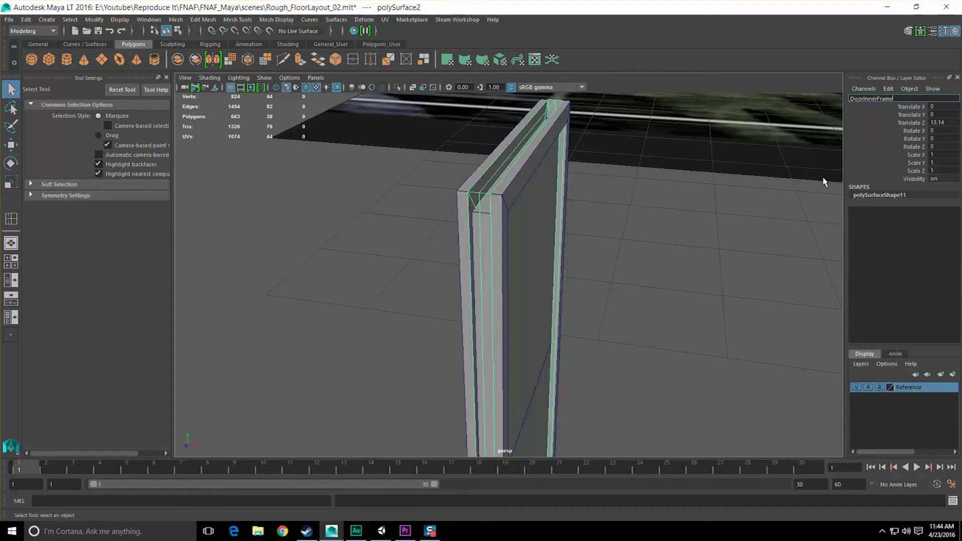
key(Return)
alt+drag(730, 261, 710, 270)
key(ctrl+s)
- Select the door, both borders and the inner frame together and group them
scroll(480, 227, down, 3)
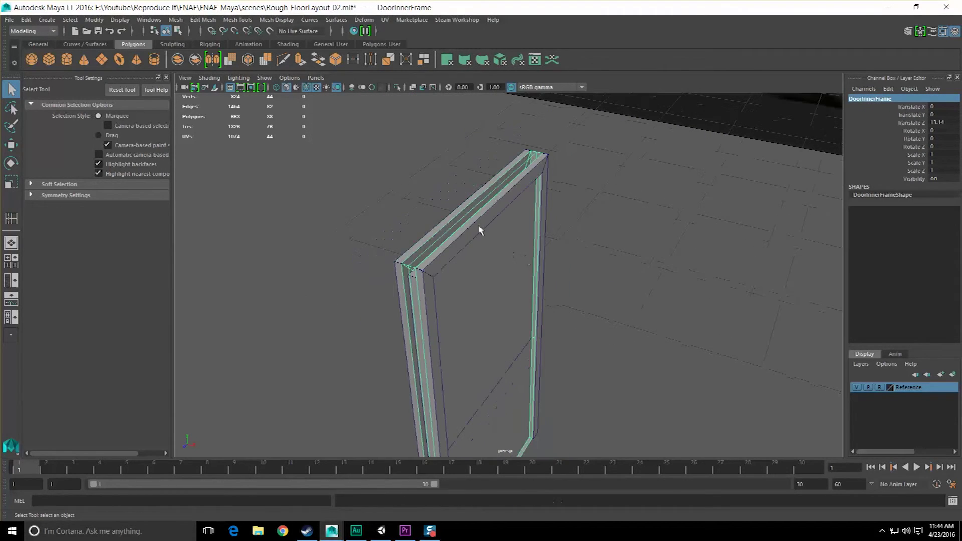
click(465, 201)
click(479, 217)
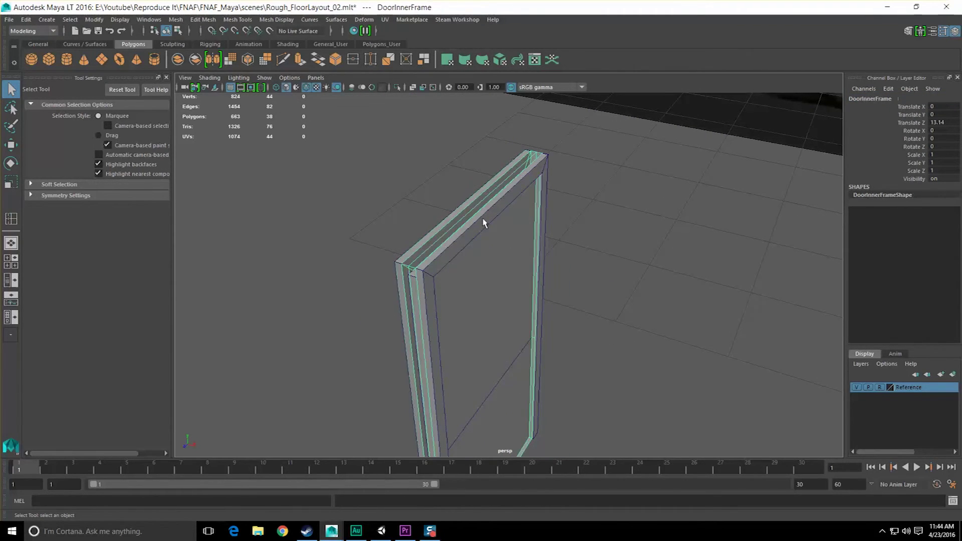
click(467, 239)
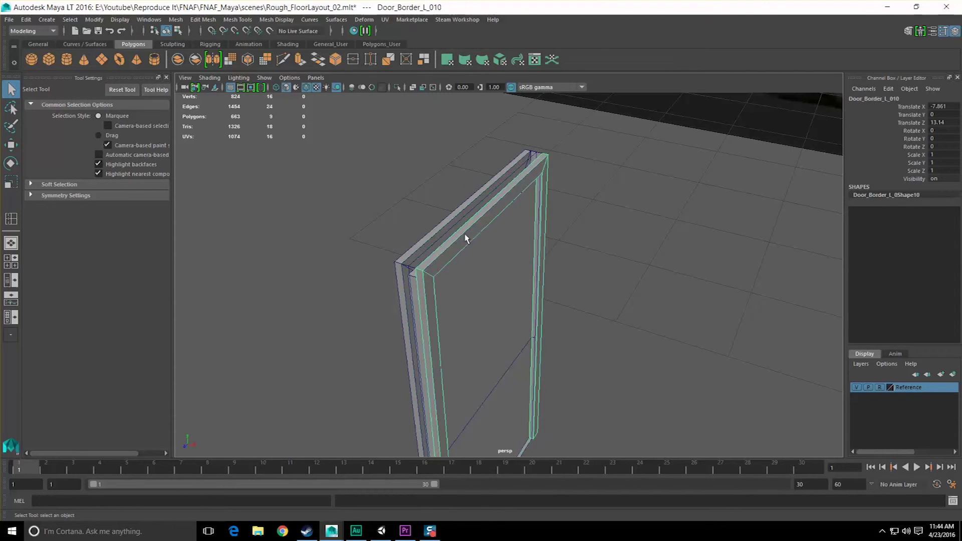
scroll(417, 195, down, 3)
alt+drag(415, 193, 593, 451)
key(ctrl+g)
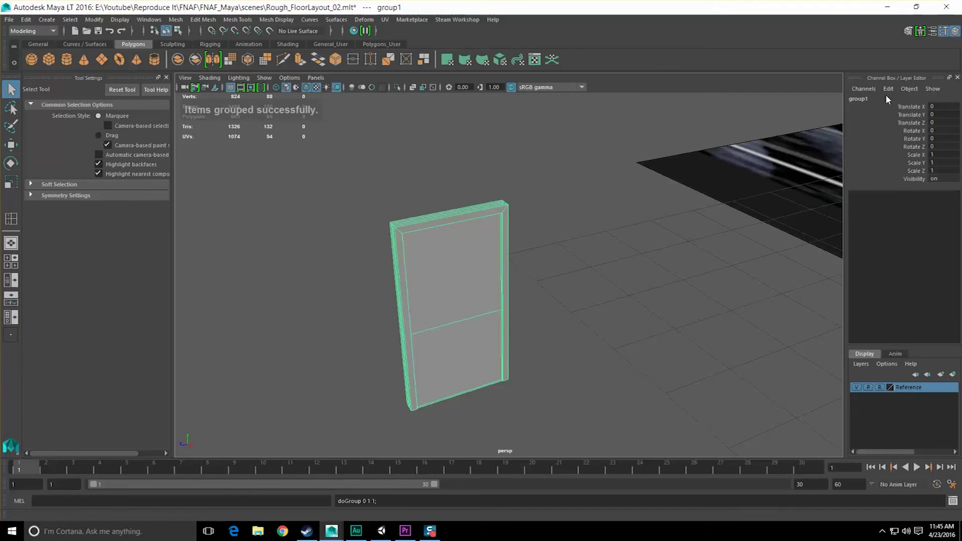
- Rename the new door assembly group as DoorFrame_G_01
click(881, 99)
text(Door)
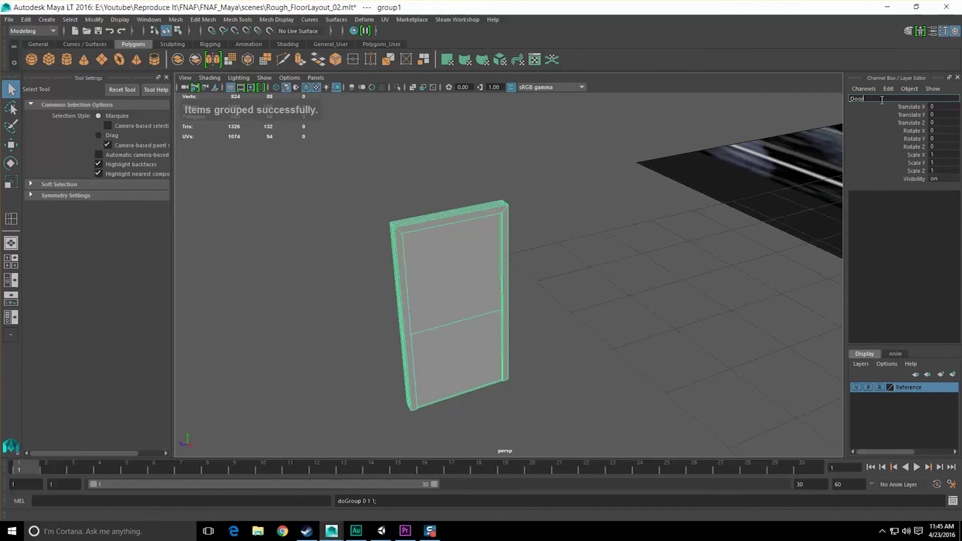
text(Frame)
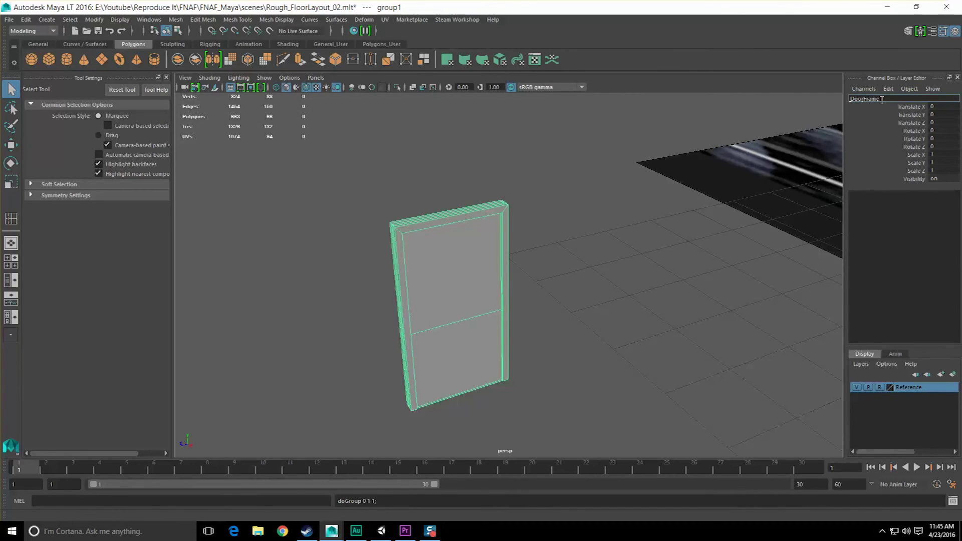
text(_01)
key(Return)
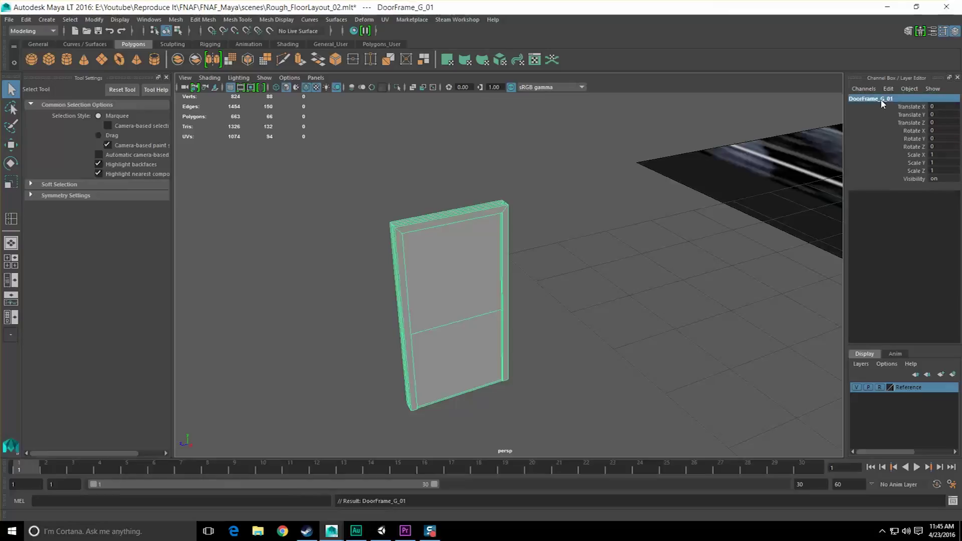